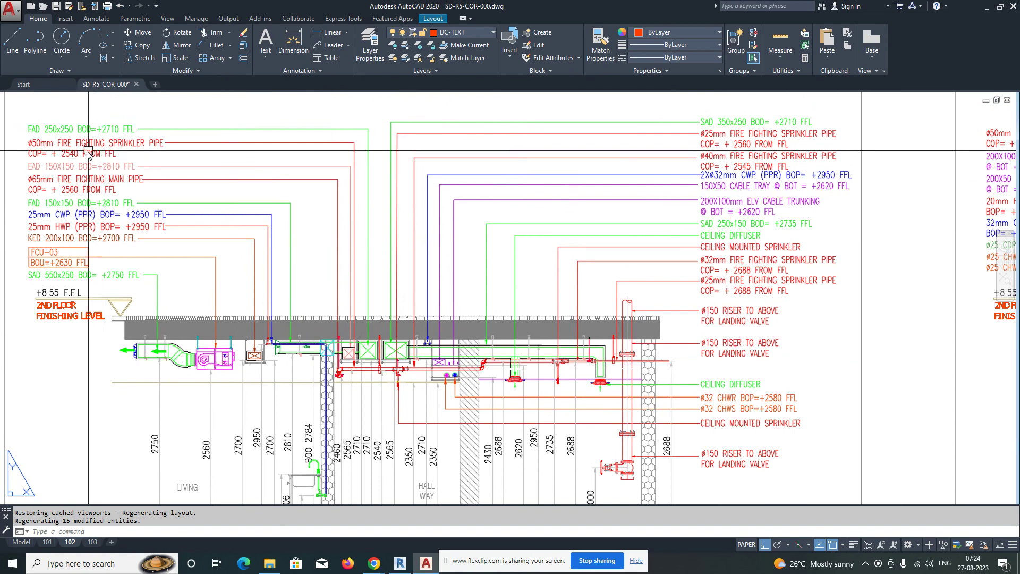
Examine the ceiling services, hangers, level callouts and height dimensions in Section E-E on layout 102
{"action": "middle_click_drag", "start_coordinate": [376, 330], "coordinate": [366, 254]}
{"action": "scroll", "coordinate": [366, 256], "scroll_direction": "up", "scroll_amount": 4}
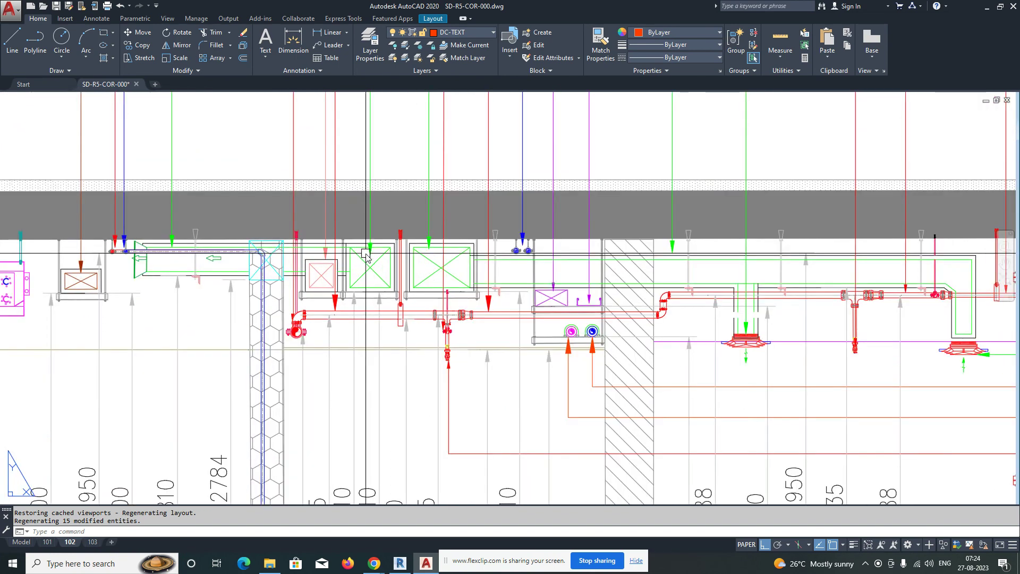
{"action": "scroll", "coordinate": [346, 266], "scroll_direction": "up", "scroll_amount": 5}
{"action": "scroll", "coordinate": [343, 268], "scroll_direction": "down", "scroll_amount": 4}
{"action": "scroll", "coordinate": [353, 269], "scroll_direction": "up", "scroll_amount": 2}
{"action": "middle_click_drag", "start_coordinate": [488, 274], "coordinate": [412, 224]}
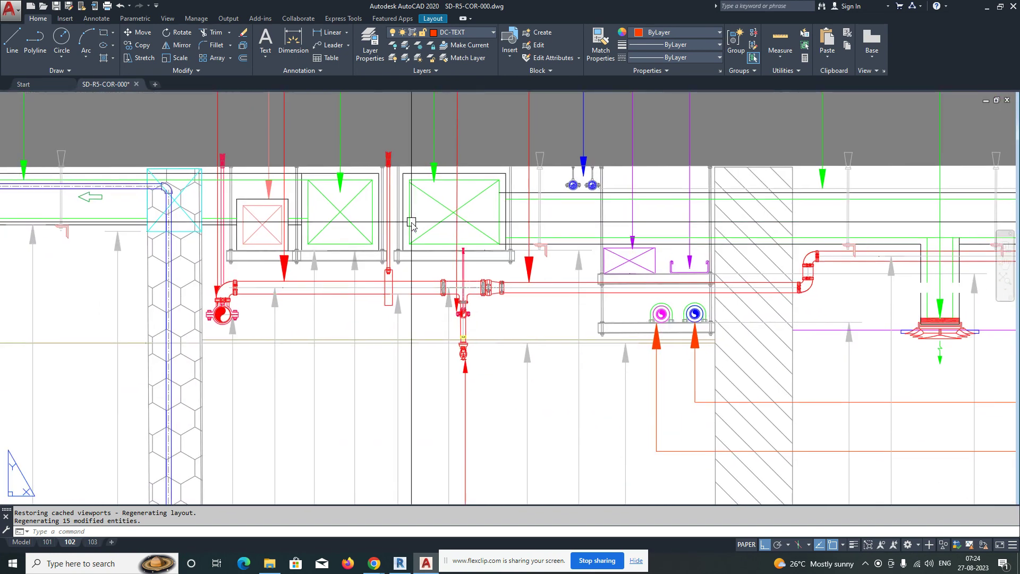
{"action": "middle_click_drag", "start_coordinate": [496, 304], "coordinate": [393, 297]}
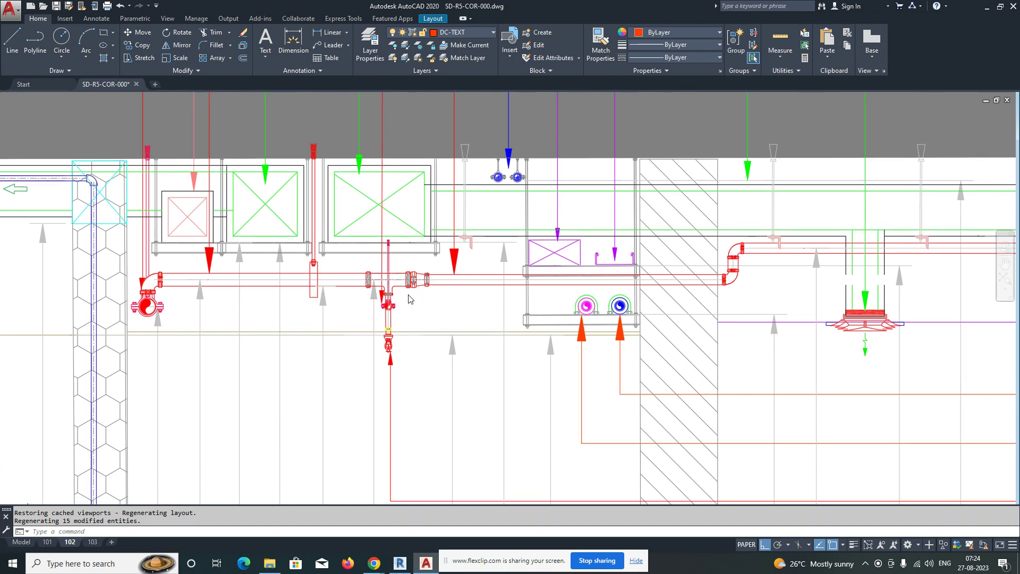
{"action": "scroll", "coordinate": [272, 152], "scroll_direction": "up", "scroll_amount": 5}
{"action": "scroll", "coordinate": [272, 152], "scroll_direction": "down", "scroll_amount": 5}
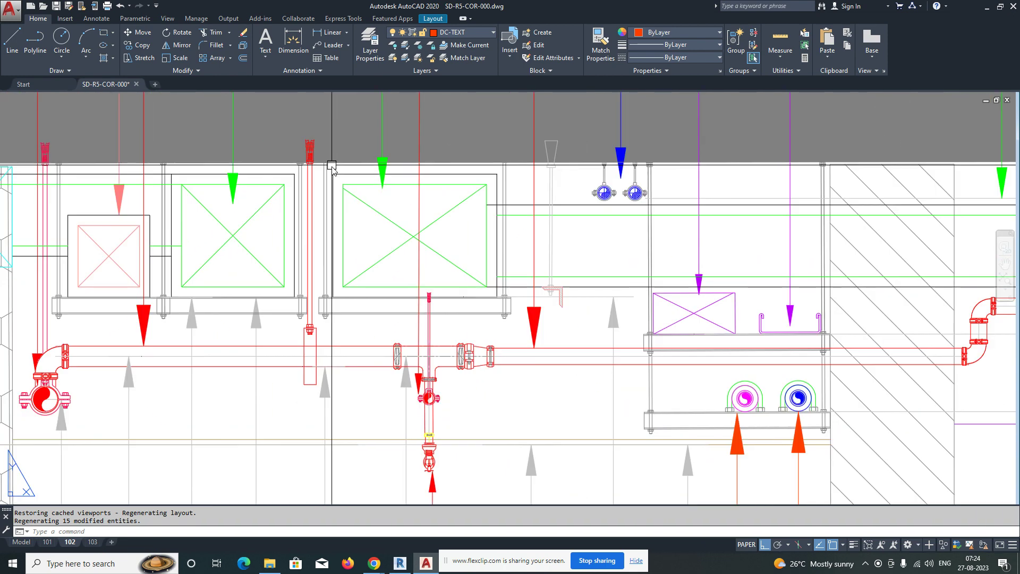
{"action": "scroll", "coordinate": [202, 298], "scroll_direction": "up", "scroll_amount": 4}
{"action": "scroll", "coordinate": [195, 299], "scroll_direction": "down", "scroll_amount": 5}
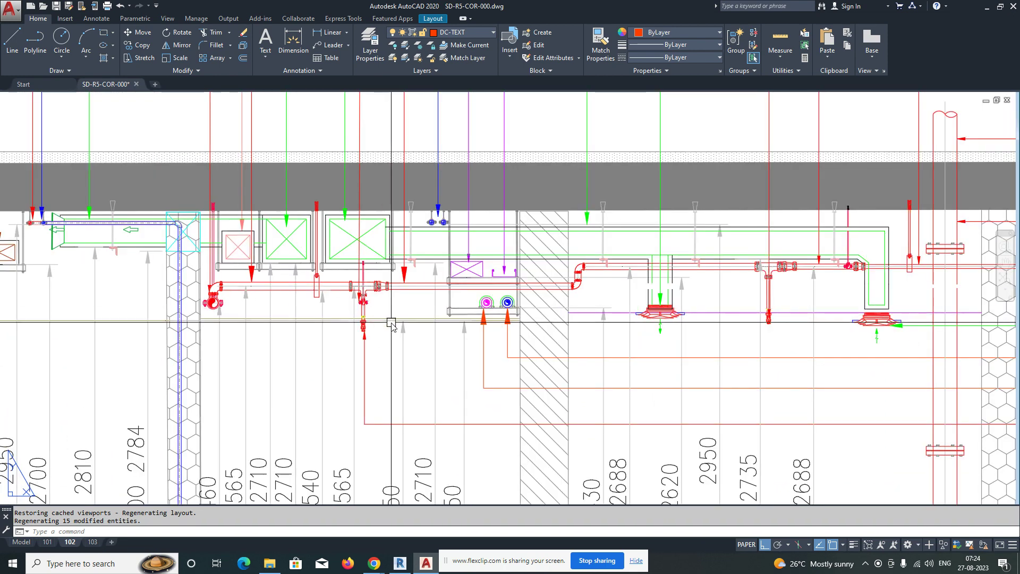
{"action": "scroll", "coordinate": [393, 275], "scroll_direction": "down", "scroll_amount": 2}
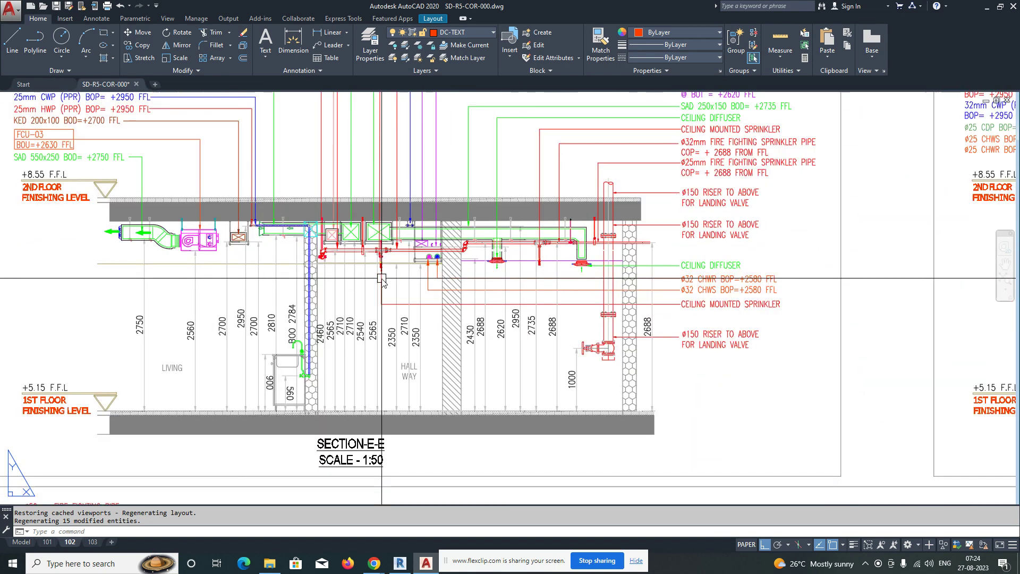
{"action": "scroll", "coordinate": [352, 262], "scroll_direction": "up", "scroll_amount": 4}
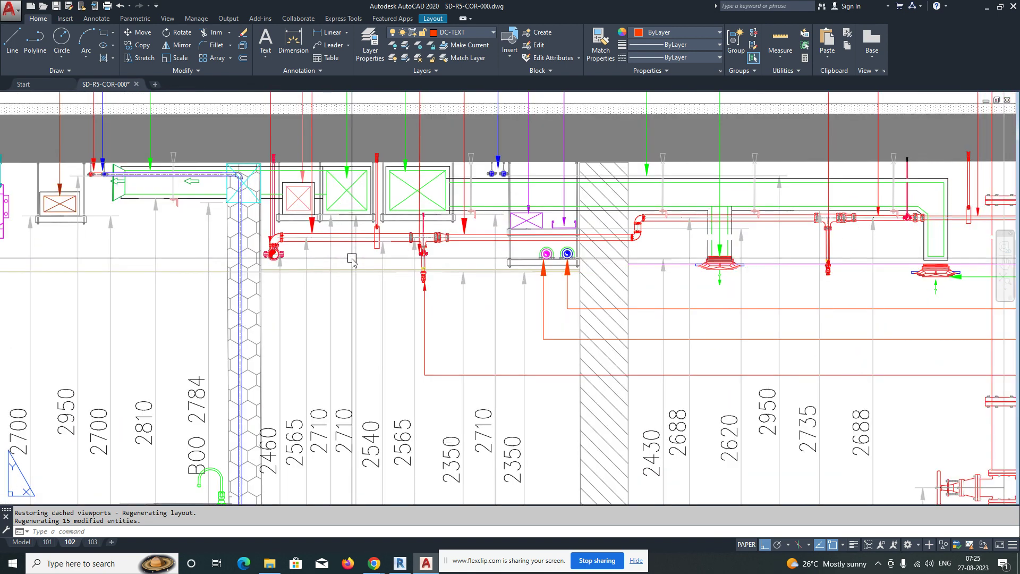
{"action": "scroll", "coordinate": [351, 260], "scroll_direction": "down", "scroll_amount": 2}
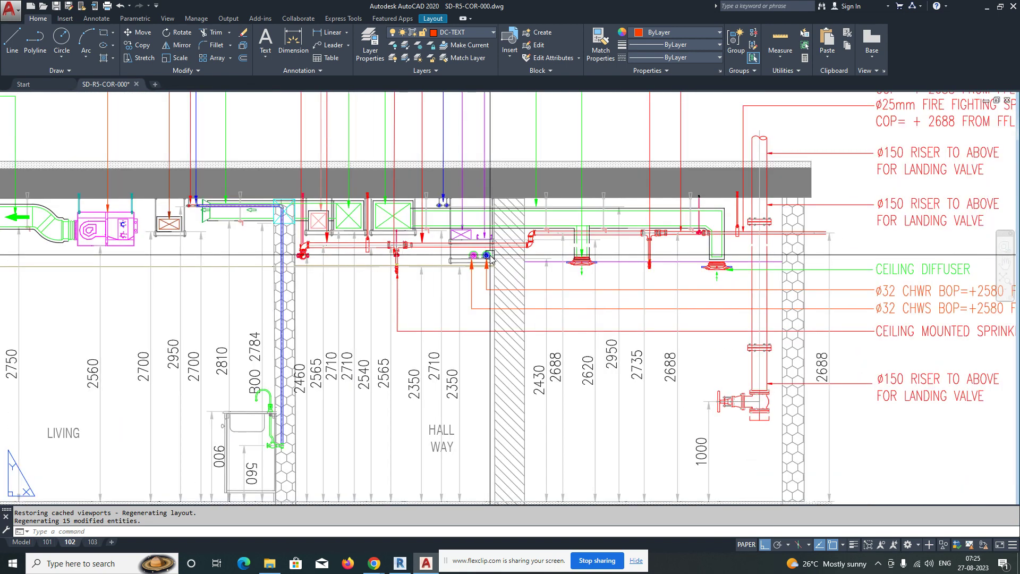
{"action": "middle_click_drag", "start_coordinate": [490, 259], "coordinate": [417, 259]}
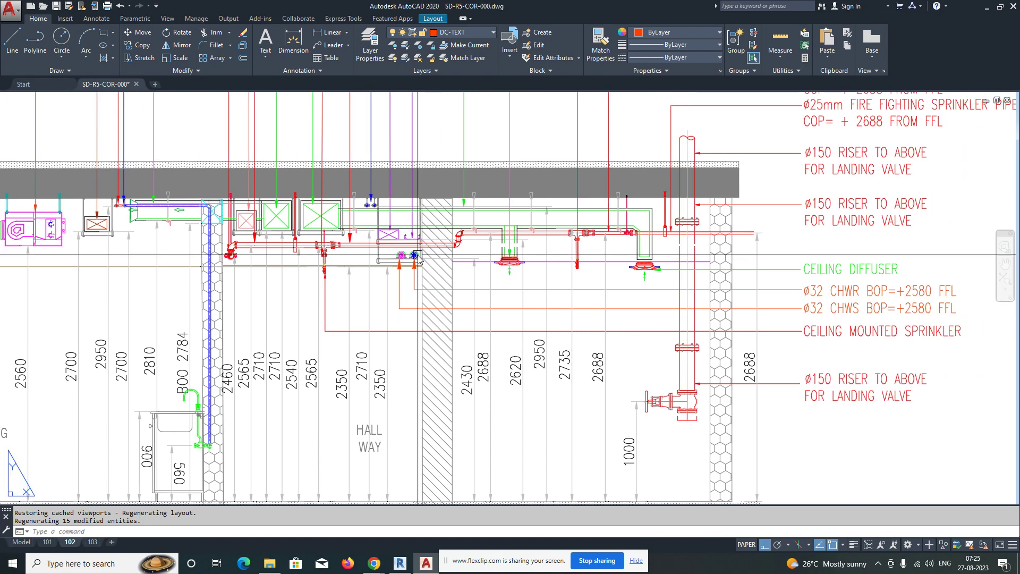
{"action": "scroll", "coordinate": [515, 262], "scroll_direction": "down", "scroll_amount": 2}
{"action": "scroll", "coordinate": [332, 248], "scroll_direction": "down", "scroll_amount": 8}
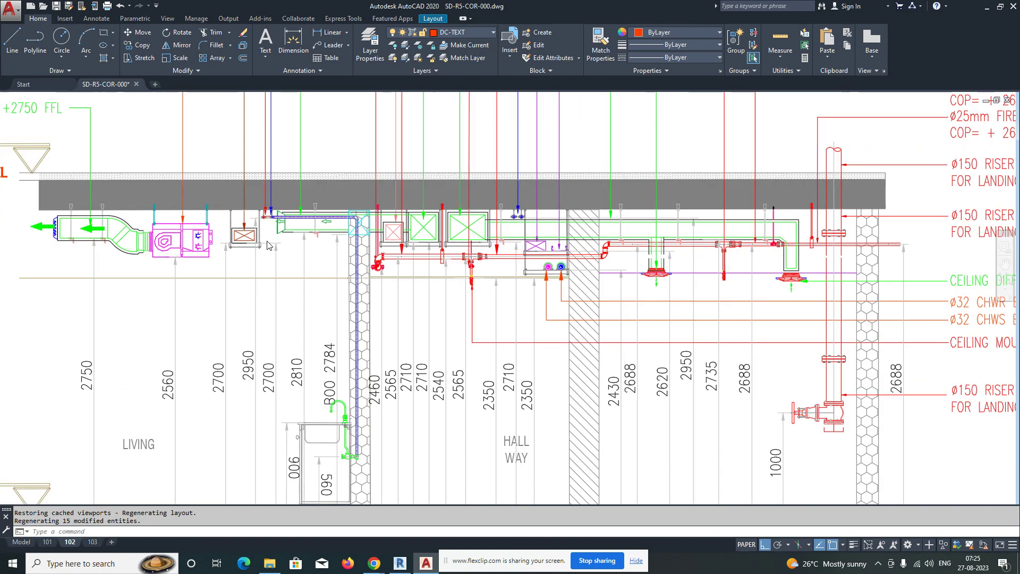
Examine Section F-F, including the cable tray offset, ducts, pipes, supports and level callouts
{"action": "scroll", "coordinate": [375, 280], "scroll_direction": "up", "scroll_amount": 8}
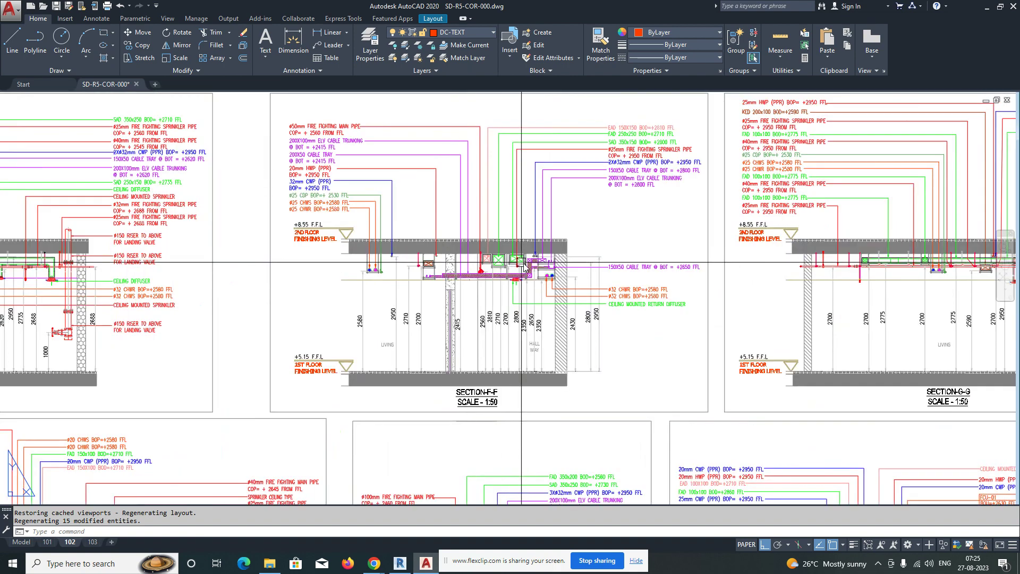
{"action": "scroll", "coordinate": [330, 279], "scroll_direction": "up", "scroll_amount": 2}
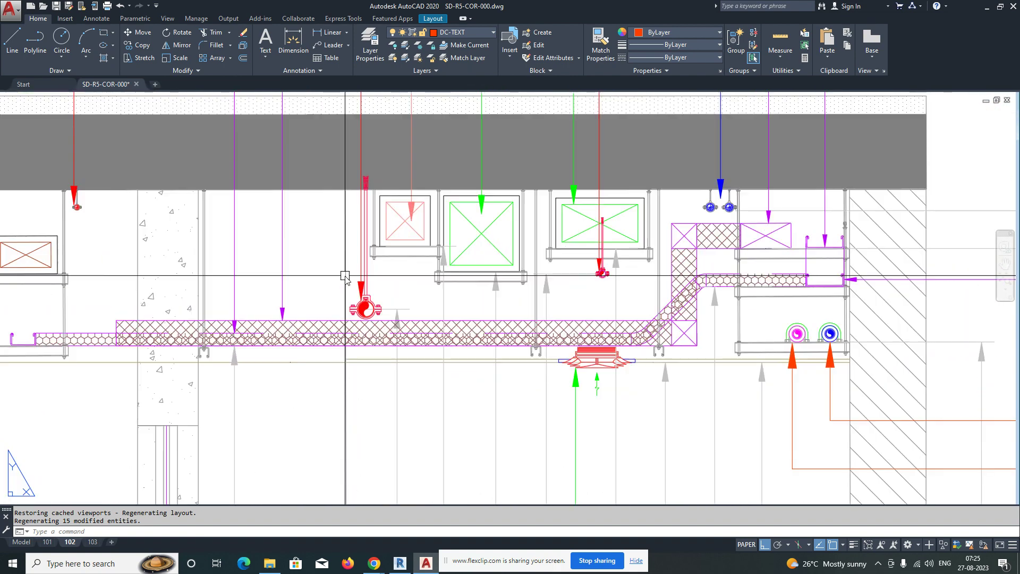
{"action": "scroll", "coordinate": [345, 276], "scroll_direction": "down", "scroll_amount": 3}
{"action": "scroll", "coordinate": [521, 266], "scroll_direction": "up", "scroll_amount": 3}
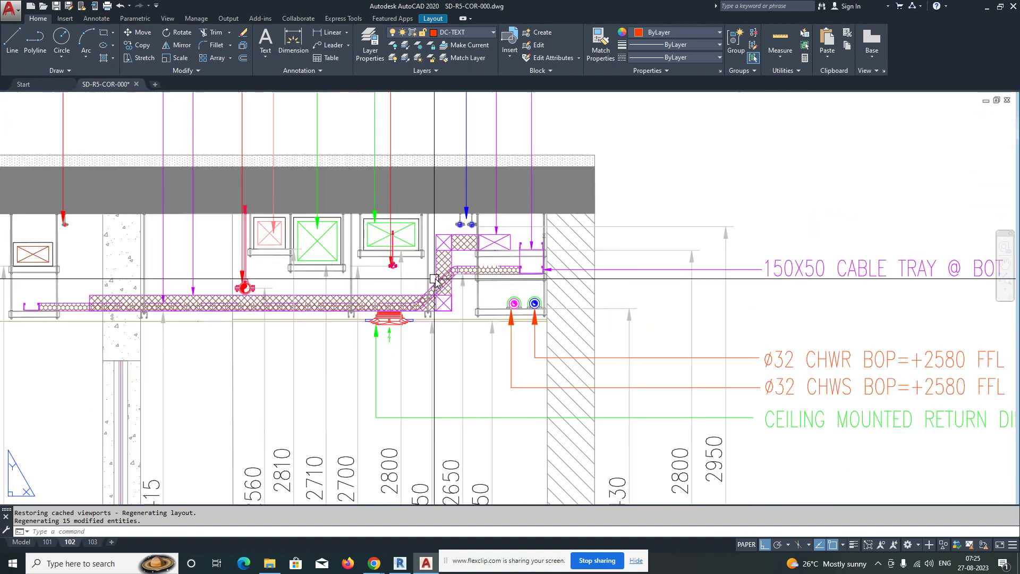
{"action": "scroll", "coordinate": [448, 280], "scroll_direction": "down", "scroll_amount": 3}
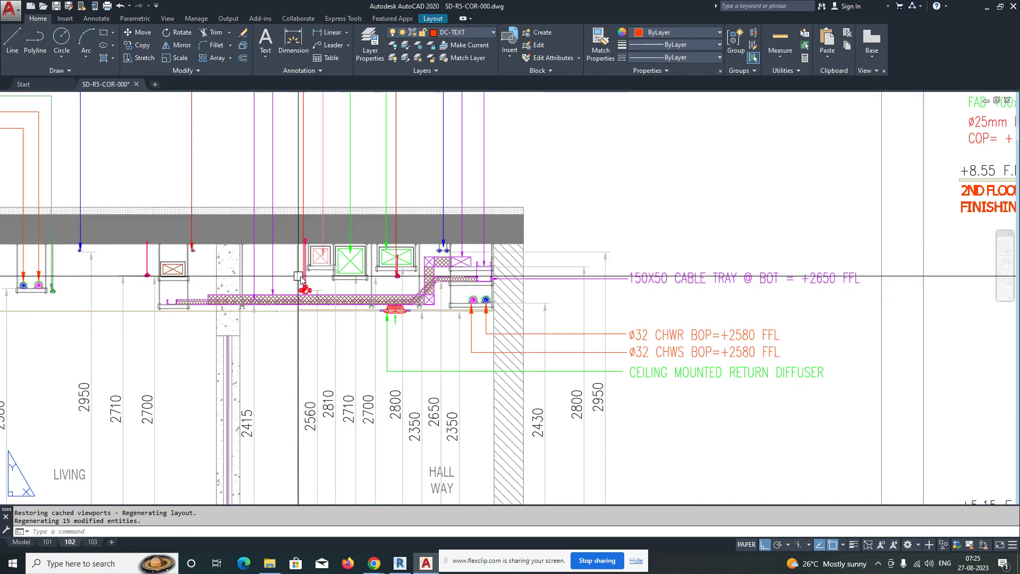
{"action": "scroll", "coordinate": [346, 266], "scroll_direction": "up", "scroll_amount": 3}
{"action": "scroll", "coordinate": [254, 310], "scroll_direction": "down", "scroll_amount": 5}
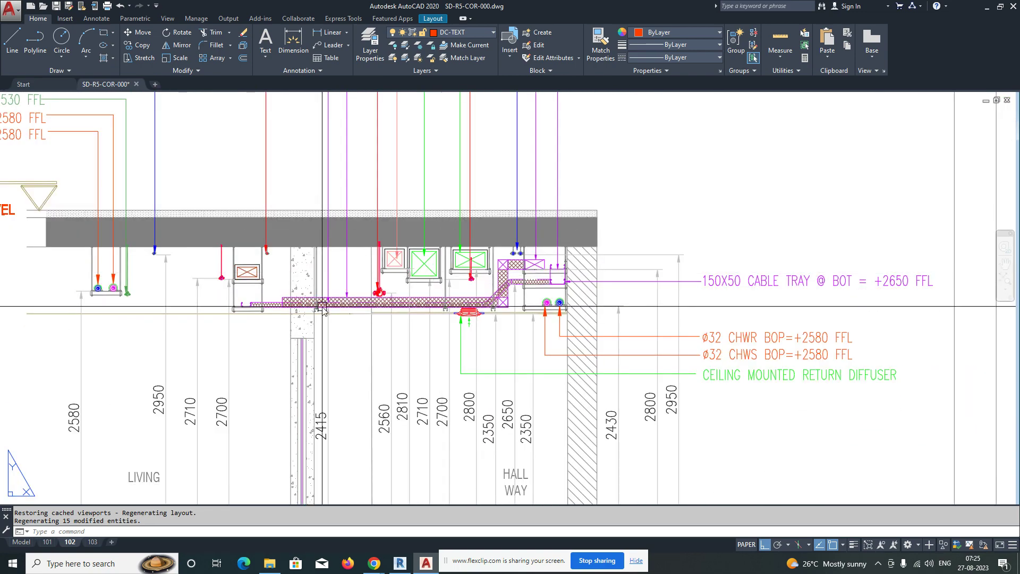
{"action": "scroll", "coordinate": [254, 311], "scroll_direction": "down", "scroll_amount": 1}
{"action": "scroll", "coordinate": [244, 299], "scroll_direction": "up", "scroll_amount": 3}
{"action": "scroll", "coordinate": [328, 308], "scroll_direction": "down", "scroll_amount": 4}
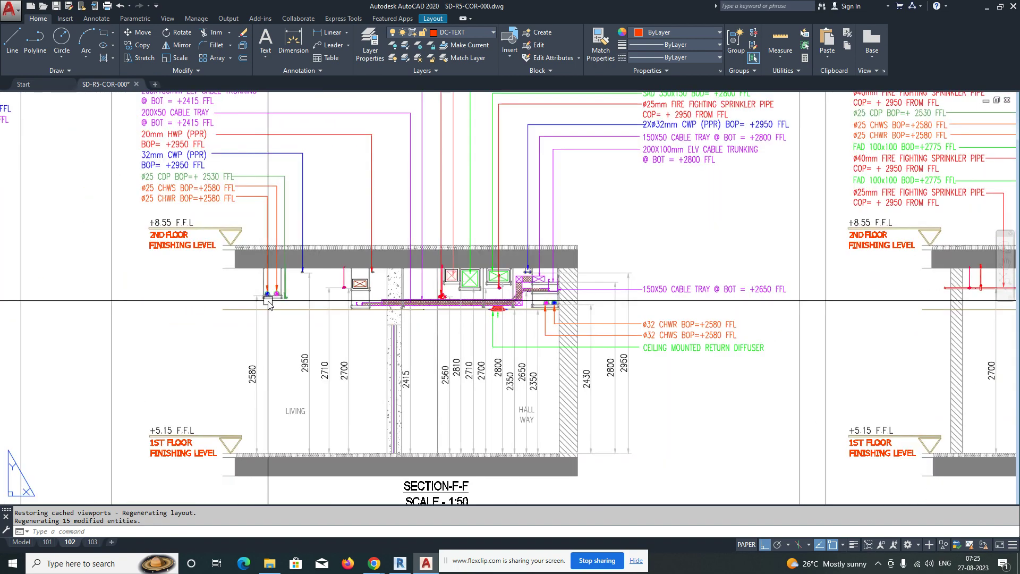
Examine the ceiling services in Section G-G and bring the whole section sheet back into view
{"action": "scroll", "coordinate": [328, 308], "scroll_direction": "down", "scroll_amount": 2}
{"action": "scroll", "coordinate": [430, 296], "scroll_direction": "up", "scroll_amount": 7}
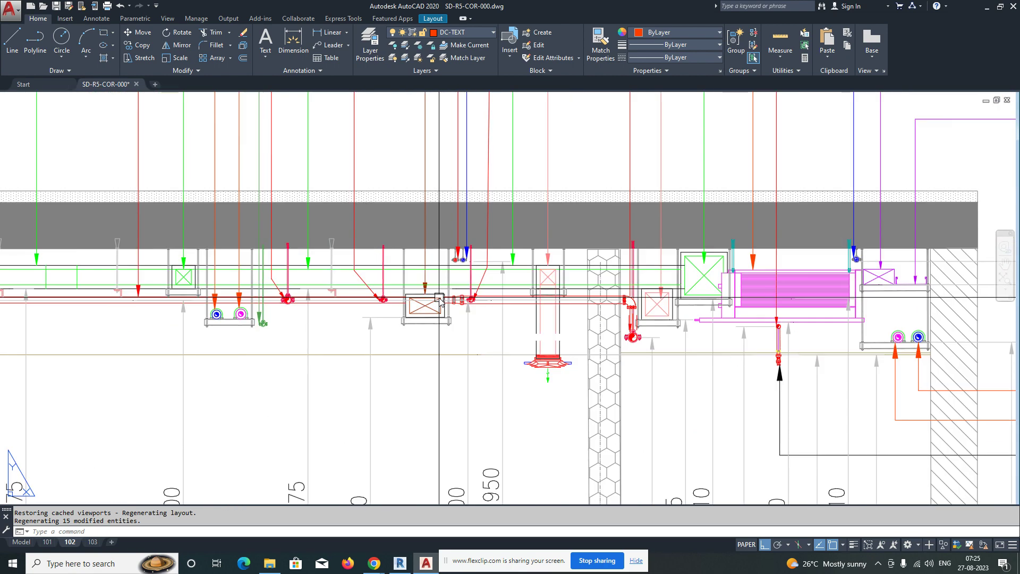
{"action": "scroll", "coordinate": [438, 296], "scroll_direction": "down", "scroll_amount": 8}
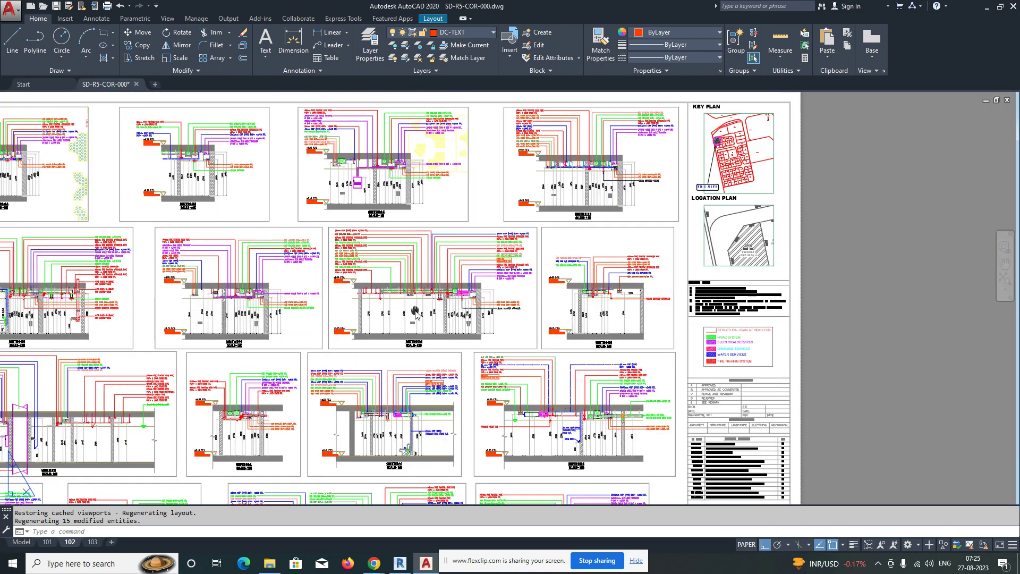
{"action": "middle_click", "coordinate": [413, 309]}
{"action": "middle_click", "coordinate": [413, 310]}
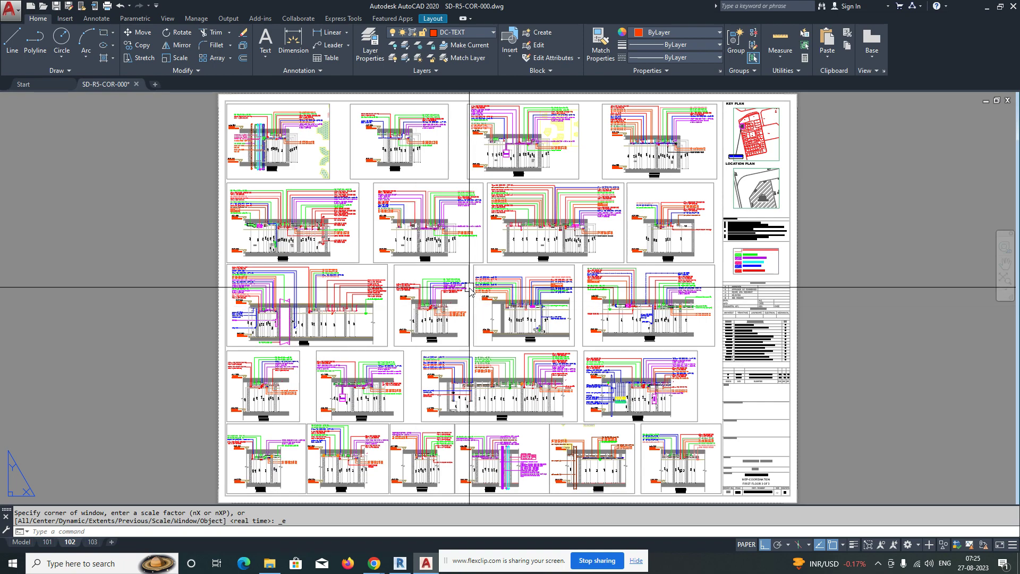
Open layout 101 and review the overall coordination plan on the full sheet
{"action": "left_click", "coordinate": [47, 541]}
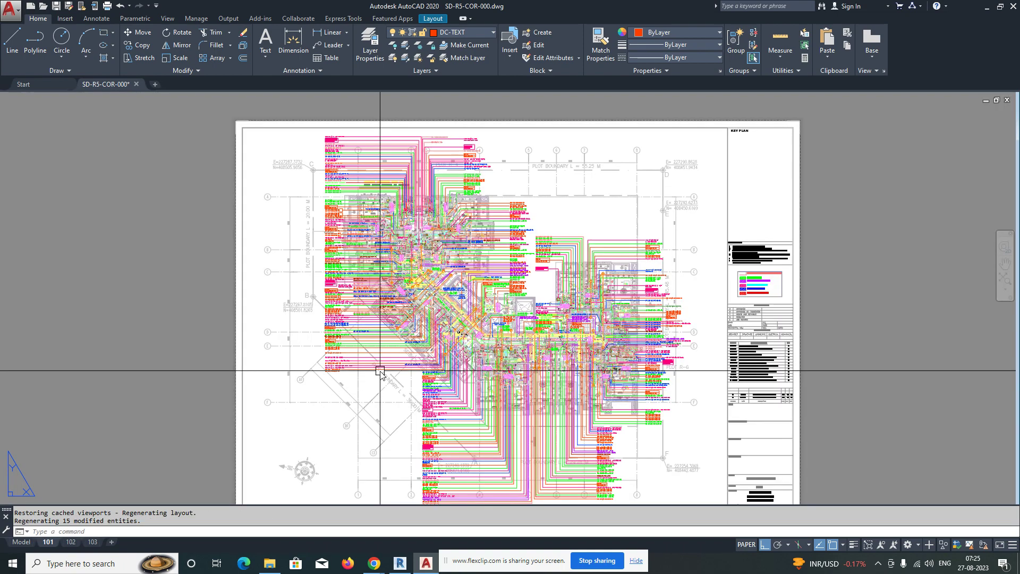
{"action": "scroll", "coordinate": [444, 339], "scroll_direction": "up", "scroll_amount": 5}
{"action": "scroll", "coordinate": [444, 339], "scroll_direction": "down", "scroll_amount": 5}
{"action": "scroll", "coordinate": [315, 345], "scroll_direction": "up", "scroll_amount": 3}
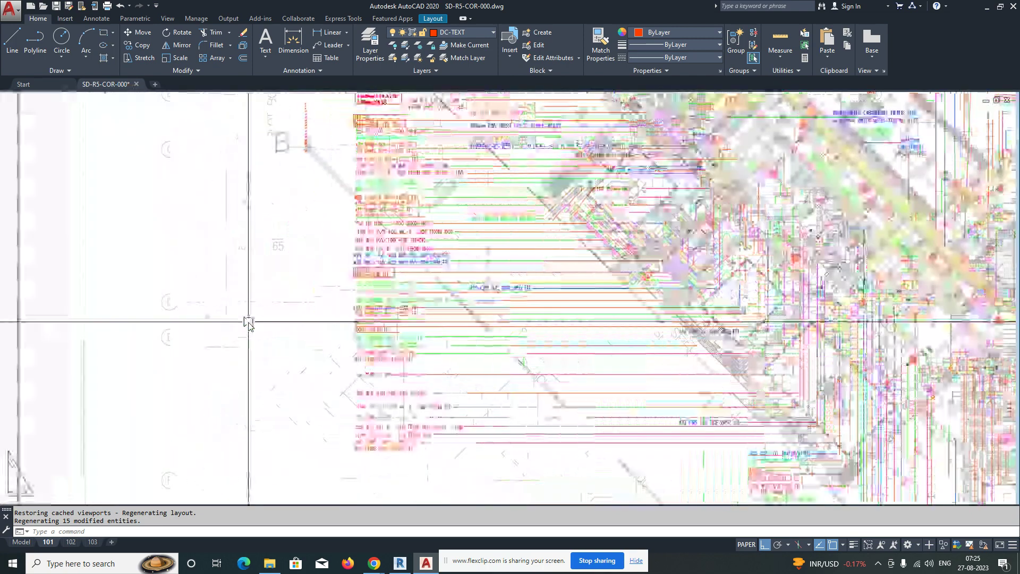
{"action": "scroll", "coordinate": [248, 321], "scroll_direction": "down", "scroll_amount": 5}
{"action": "middle_click", "coordinate": [344, 305]}
{"action": "middle_click", "coordinate": [344, 305]}
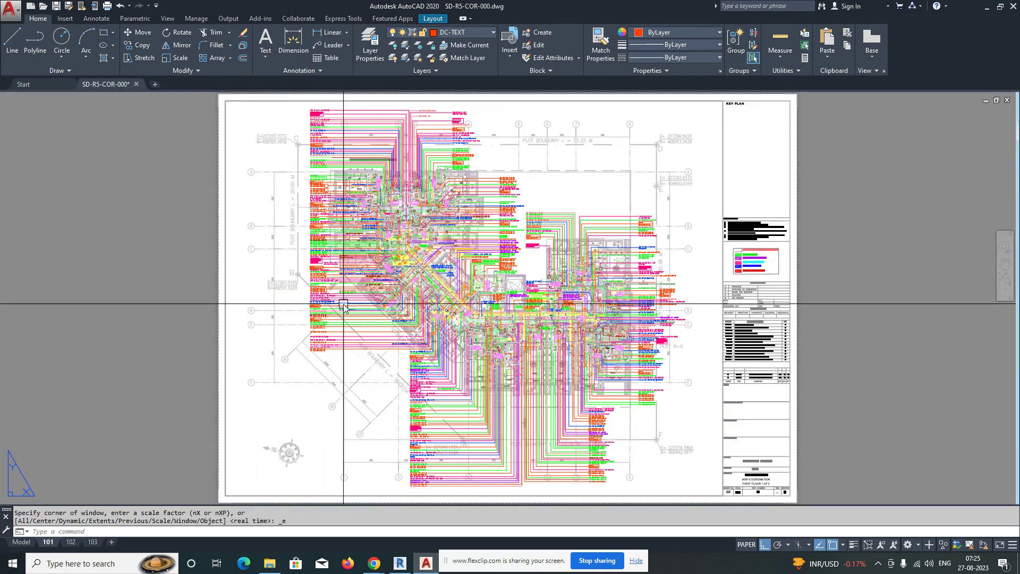
Inspect the coordination plan's service callouts near grids D to F with successive zoom windows, ending at the full sheet extents
{"action": "key", "text": "Return"}
{"action": "left_click", "coordinate": [307, 108]}
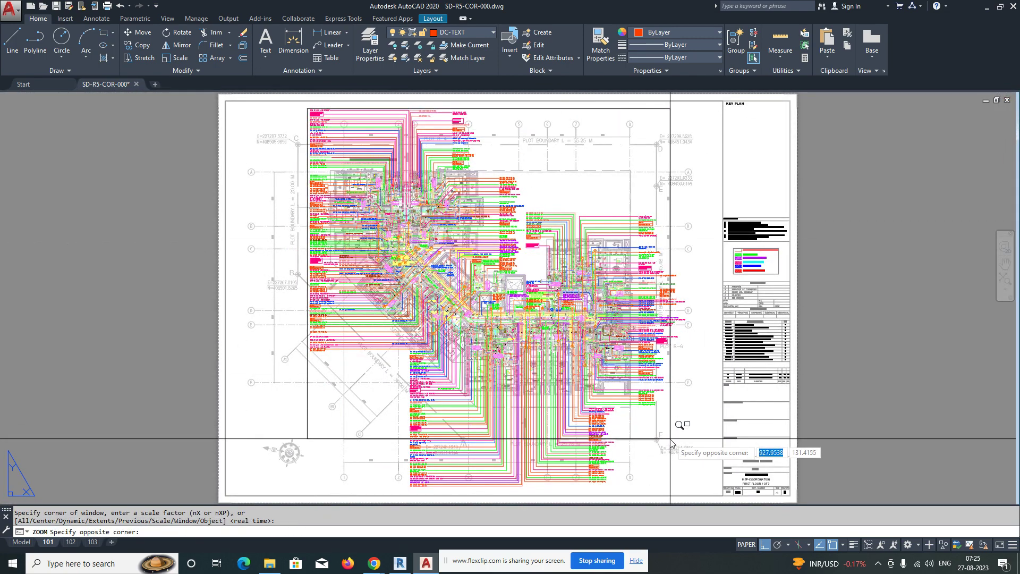
{"action": "left_click", "coordinate": [680, 485]}
{"action": "key", "text": "Return"}
{"action": "left_click", "coordinate": [545, 199]}
{"action": "left_click", "coordinate": [717, 442]}
{"action": "key", "text": "Return"}
{"action": "left_click", "coordinate": [532, 314]}
{"action": "left_click", "coordinate": [668, 470]}
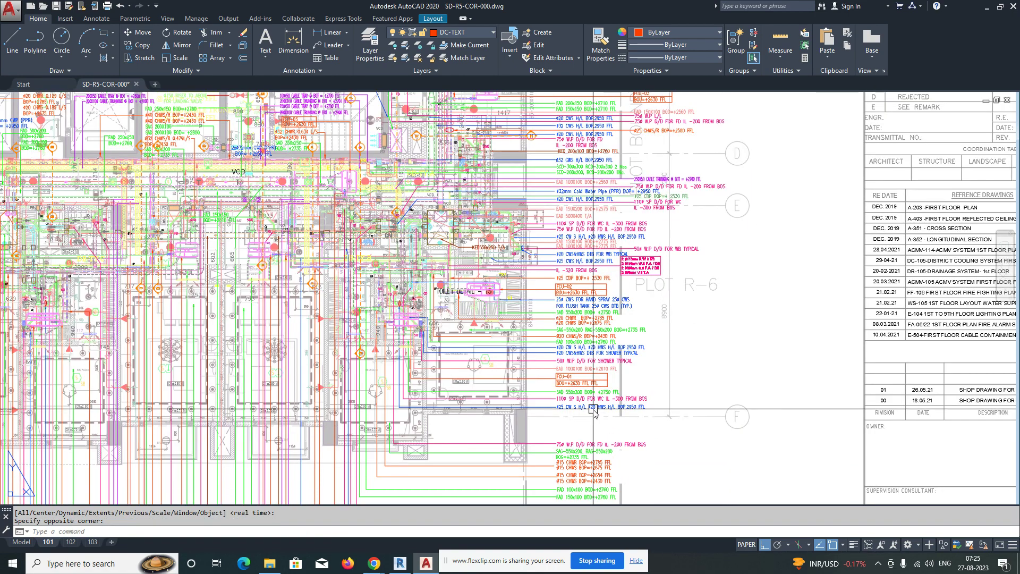
{"action": "scroll", "coordinate": [504, 327], "scroll_direction": "up", "scroll_amount": 6}
{"action": "scroll", "coordinate": [493, 324], "scroll_direction": "down", "scroll_amount": 8}
{"action": "middle_click", "coordinate": [494, 325]}
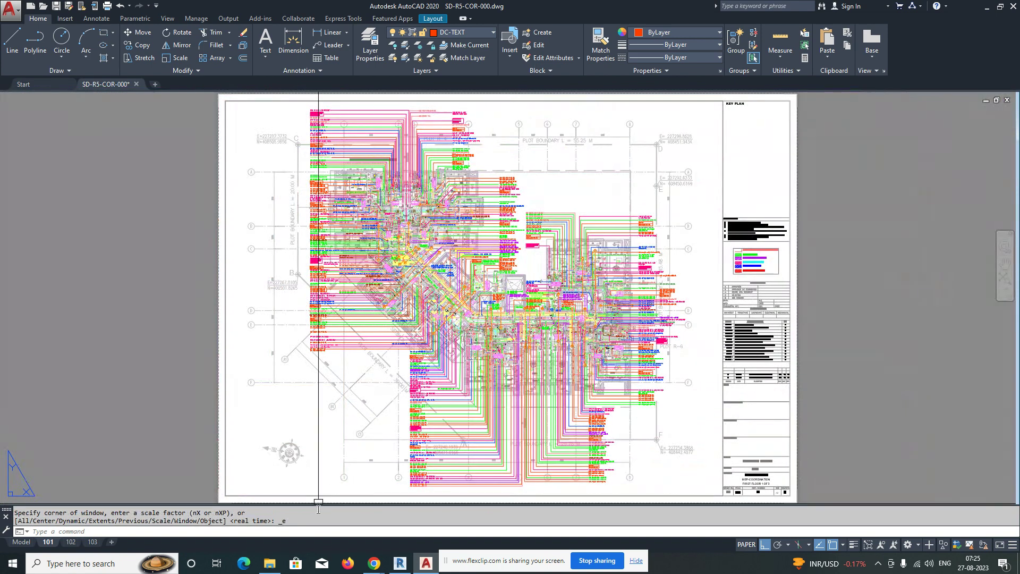
Switch to File Explorer and open the Coordination folder inside New folder on the Desktop
{"action": "left_click", "coordinate": [270, 563]}
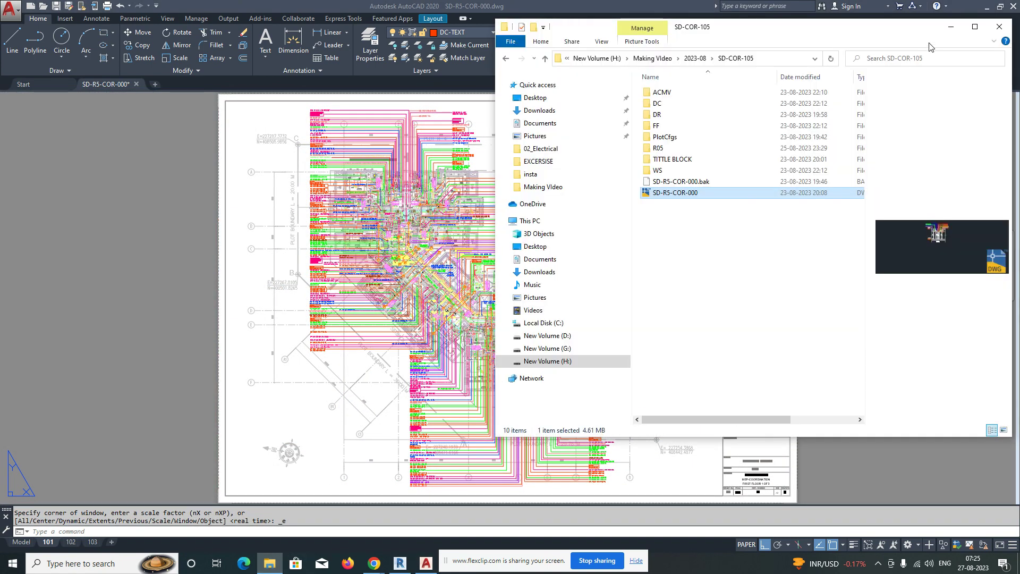
{"action": "left_click", "coordinate": [541, 150]}
{"action": "key", "text": "alt+Up"}
{"action": "key", "text": "alt+Up"}
{"action": "left_click", "coordinate": [975, 27]}
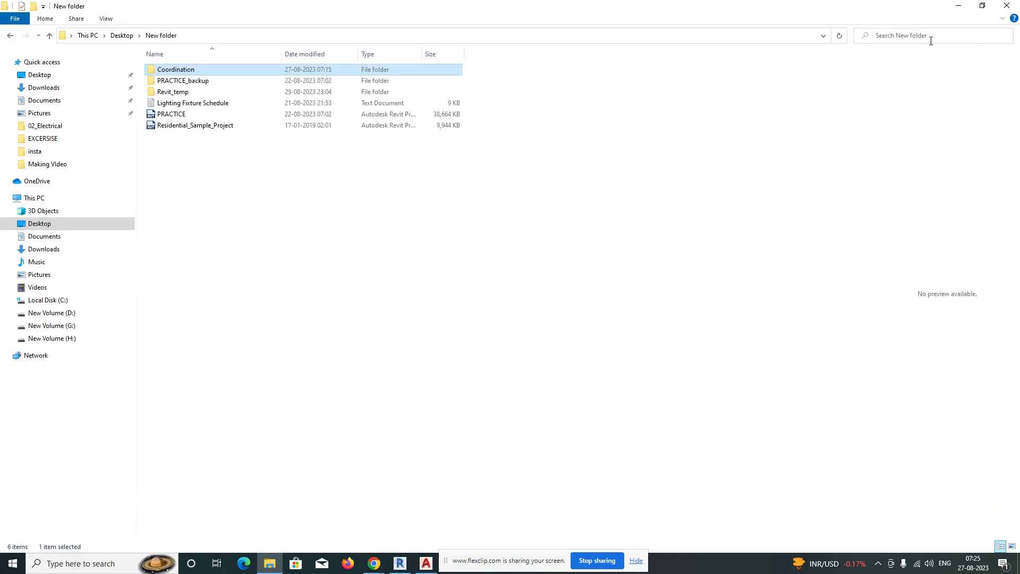
{"action": "double_click", "coordinate": [189, 71]}
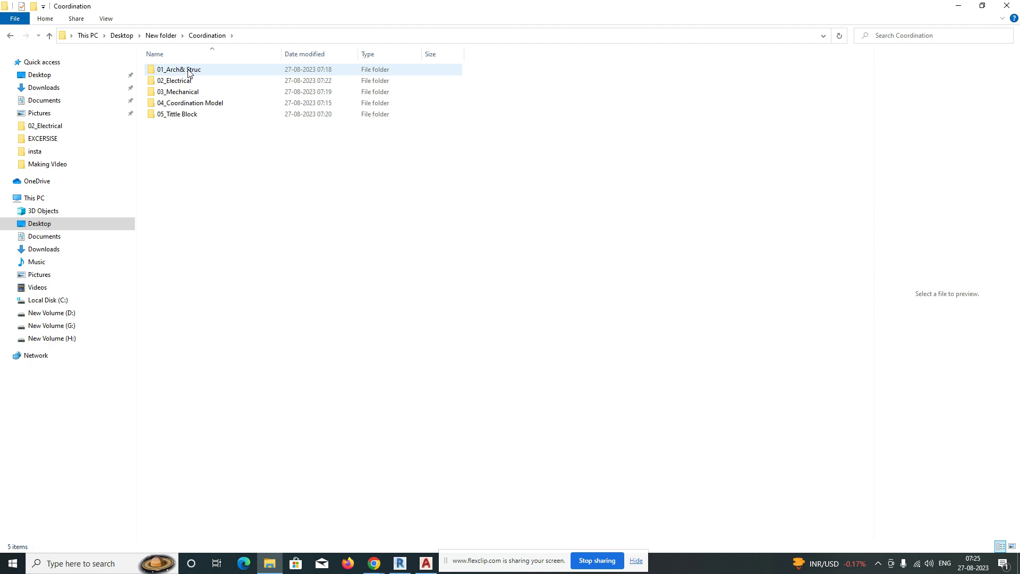
Look over the discipline folders in the Coordination folder and display them as large icons
{"action": "left_click", "coordinate": [182, 72]}
{"action": "left_click", "coordinate": [184, 81]}
{"action": "left_click", "coordinate": [179, 93]}
{"action": "left_click", "coordinate": [180, 103]}
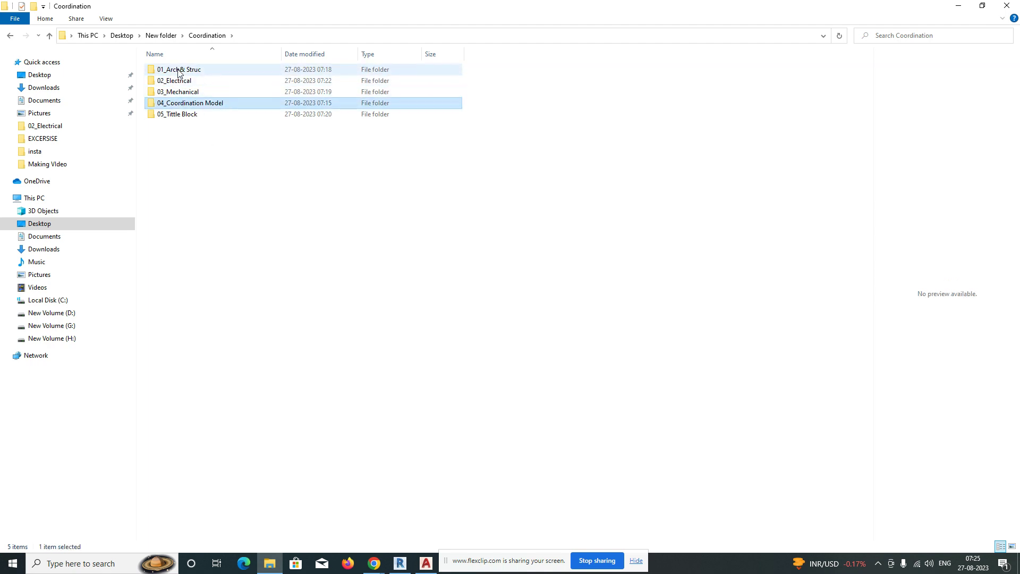
{"action": "left_click", "coordinate": [629, 251]}
{"action": "right_click", "coordinate": [315, 186]}
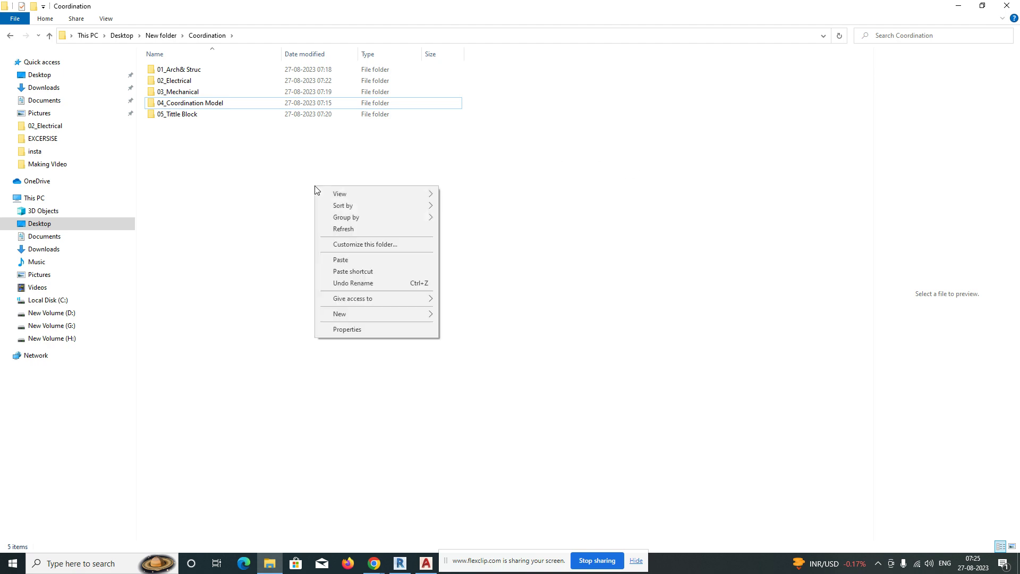
{"action": "mouse_move", "coordinate": [353, 194]}
{"action": "left_click", "coordinate": [465, 207]}
Review the discipline folders, open 04_Coordination Model and open the first file in it
{"action": "left_click", "coordinate": [181, 97]}
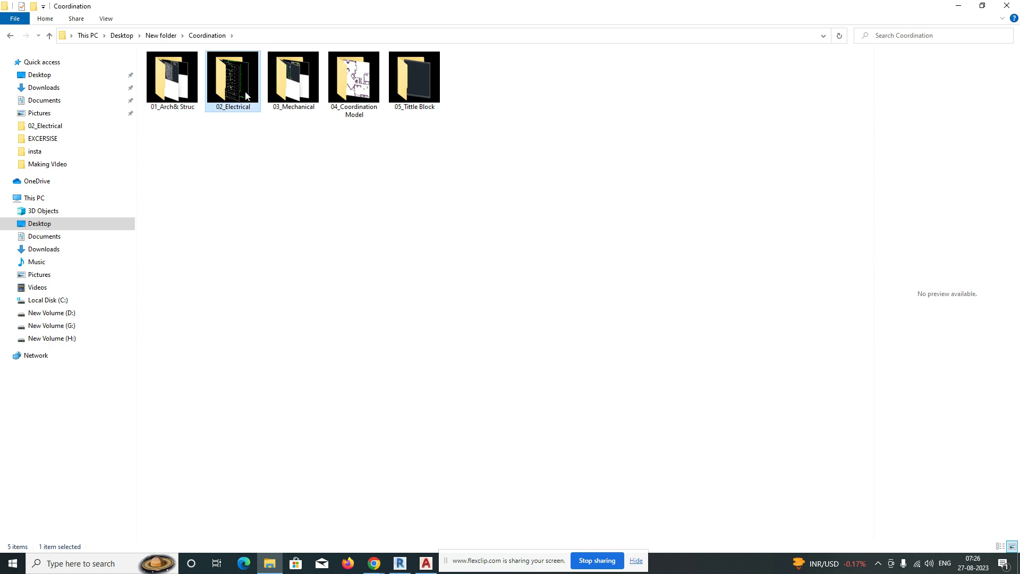
{"action": "left_click", "coordinate": [291, 98]}
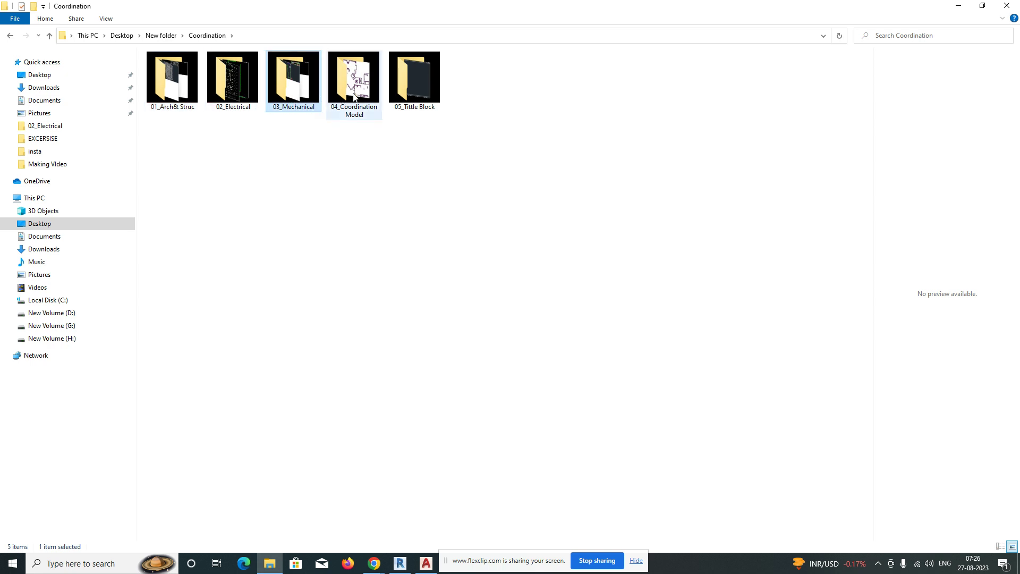
{"action": "left_click", "coordinate": [408, 98]}
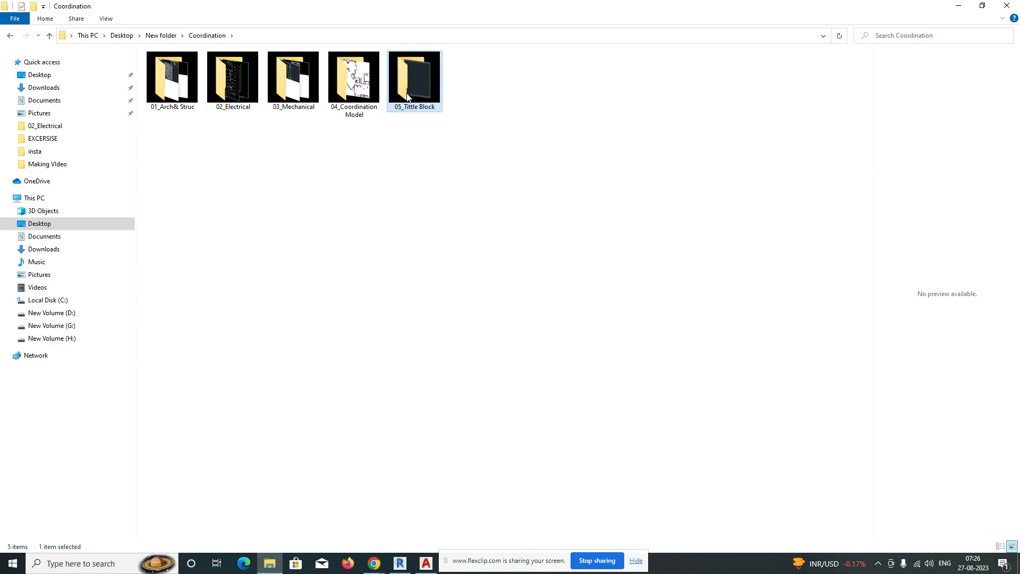
{"action": "left_click", "coordinate": [355, 90]}
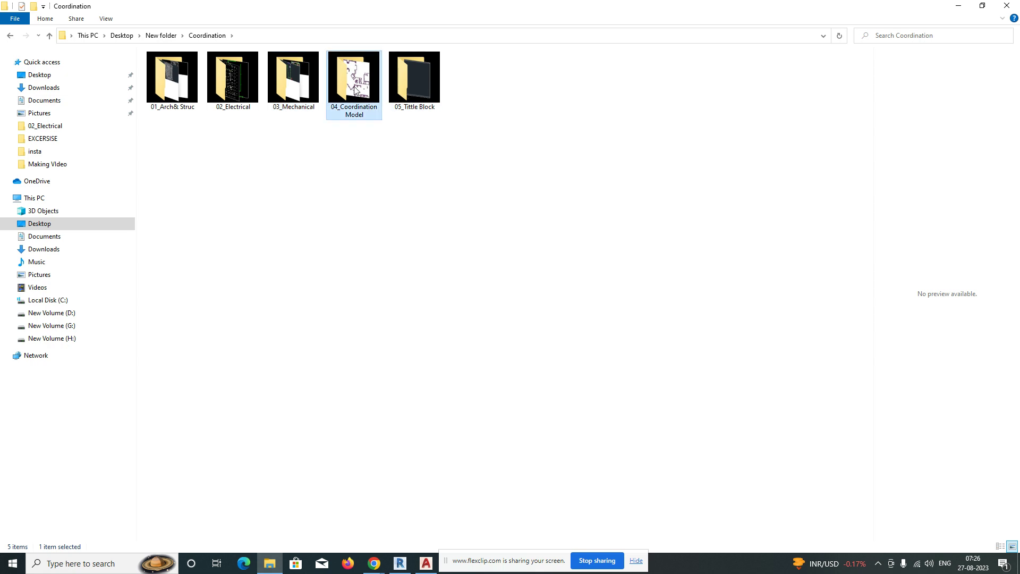
{"action": "double_click", "coordinate": [355, 90]}
{"action": "double_click", "coordinate": [193, 71]}
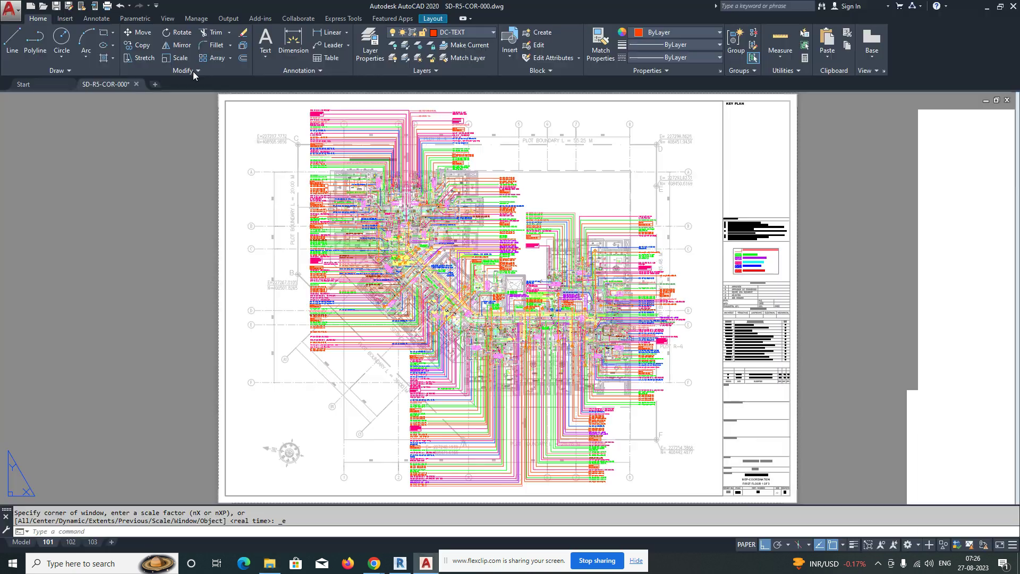
Erase all existing objects from the model space of the Coordination Model drawing
{"action": "scroll", "coordinate": [376, 273], "scroll_direction": "down", "scroll_amount": 3}
{"action": "double_click", "coordinate": [397, 280]}
{"action": "key", "text": "Escape"}
{"action": "type", "text": "e"}
{"action": "key", "text": "Return"}
{"action": "left_click", "coordinate": [308, 219]}
{"action": "left_click", "coordinate": [496, 368]}
{"action": "key", "text": "Return"}
{"action": "middle_click", "coordinate": [482, 311]}
{"action": "middle_click", "coordinate": [482, 311]}
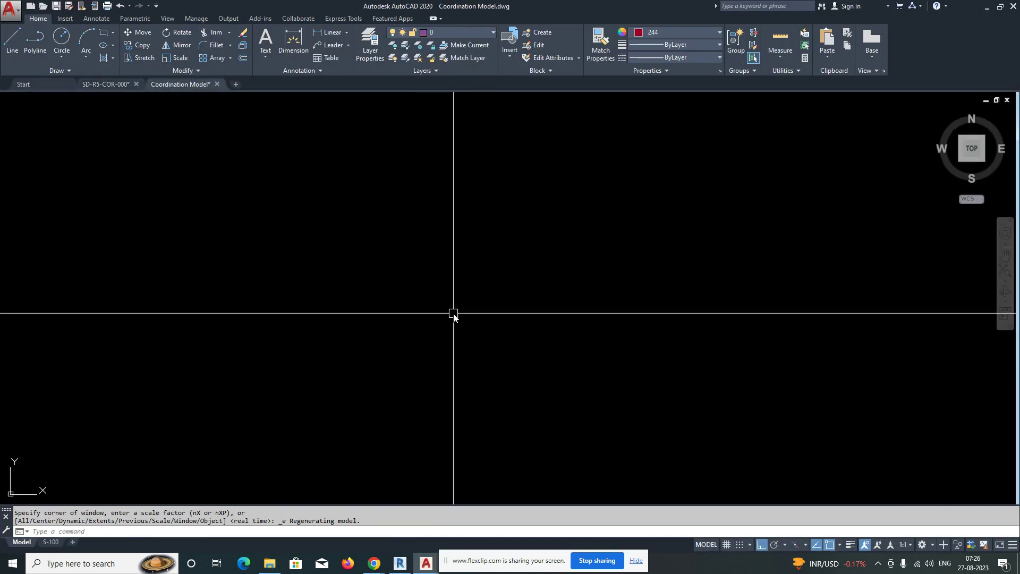
Purge all unused named items from the emptied Coordination Model drawing
{"action": "type", "text": "pu"}
{"action": "key", "text": "Return"}
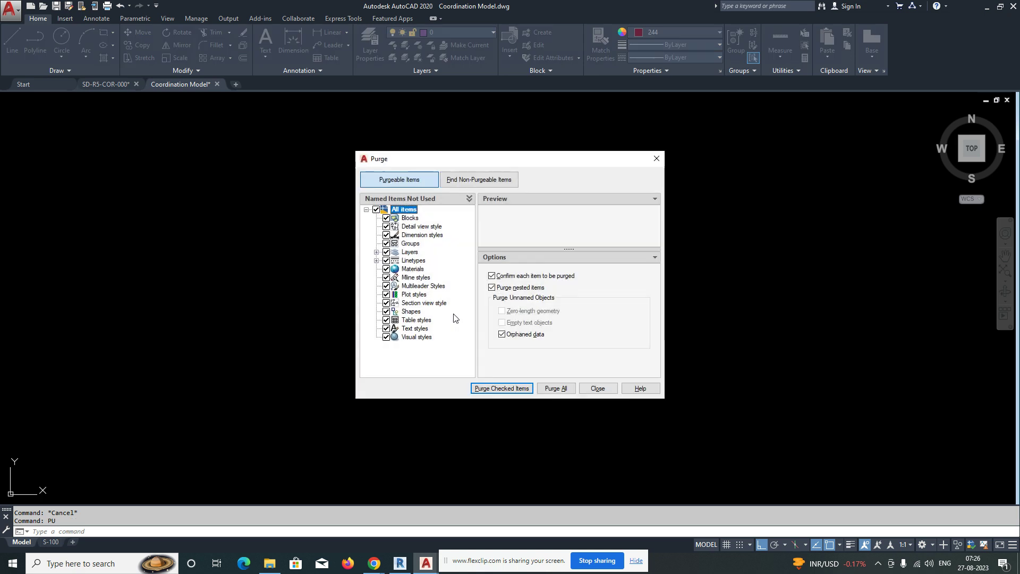
{"action": "left_click", "coordinate": [513, 388]}
{"action": "left_click", "coordinate": [485, 277]}
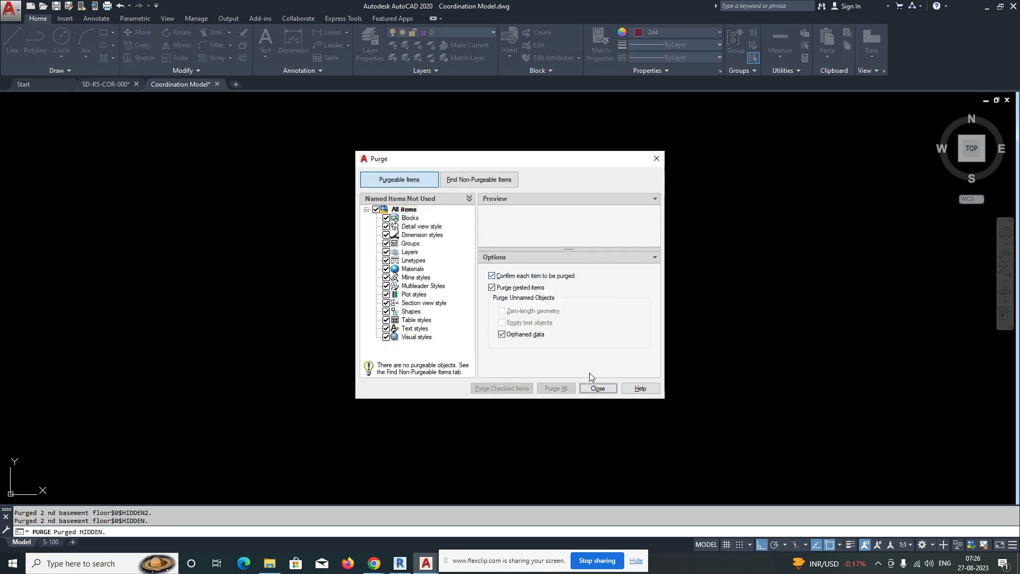
{"action": "left_click", "coordinate": [596, 387]}
{"action": "middle_click", "coordinate": [468, 322]}
{"action": "middle_click", "coordinate": [468, 323]}
{"action": "key", "text": "Escape"}
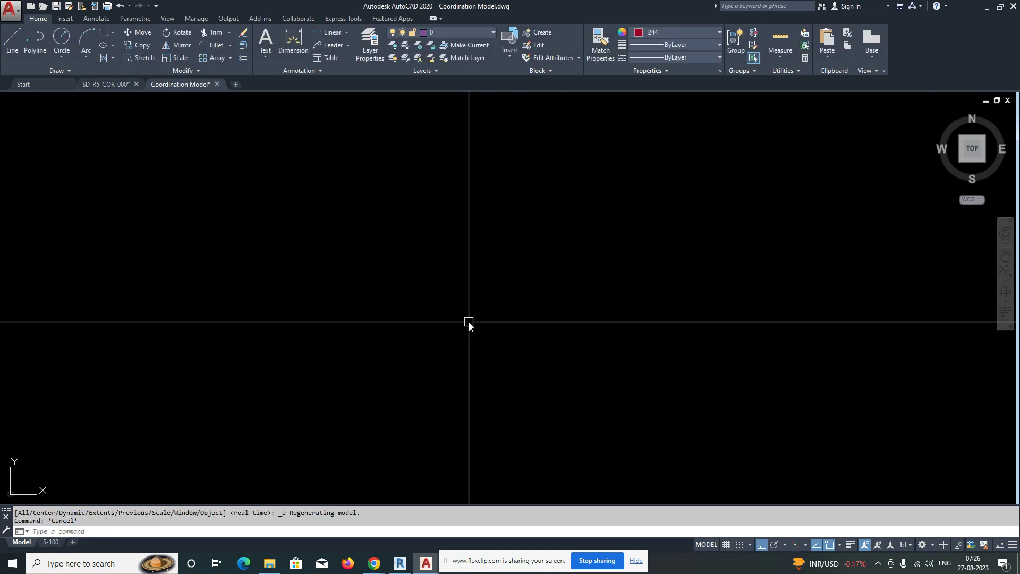
Create a new layer named ARCH
{"action": "type", "text": "la"}
{"action": "key", "text": "Return"}
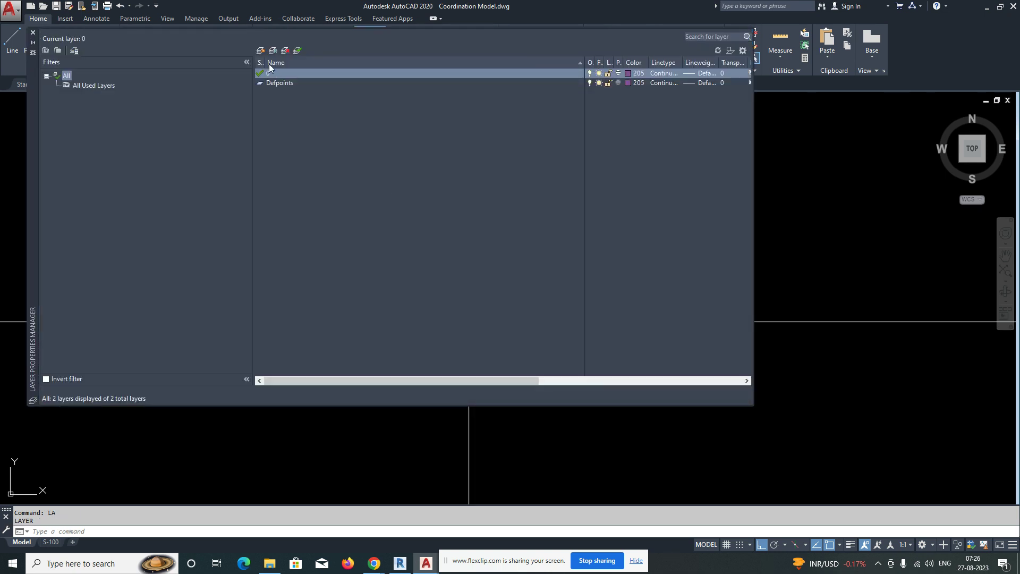
{"action": "left_click", "coordinate": [261, 51]}
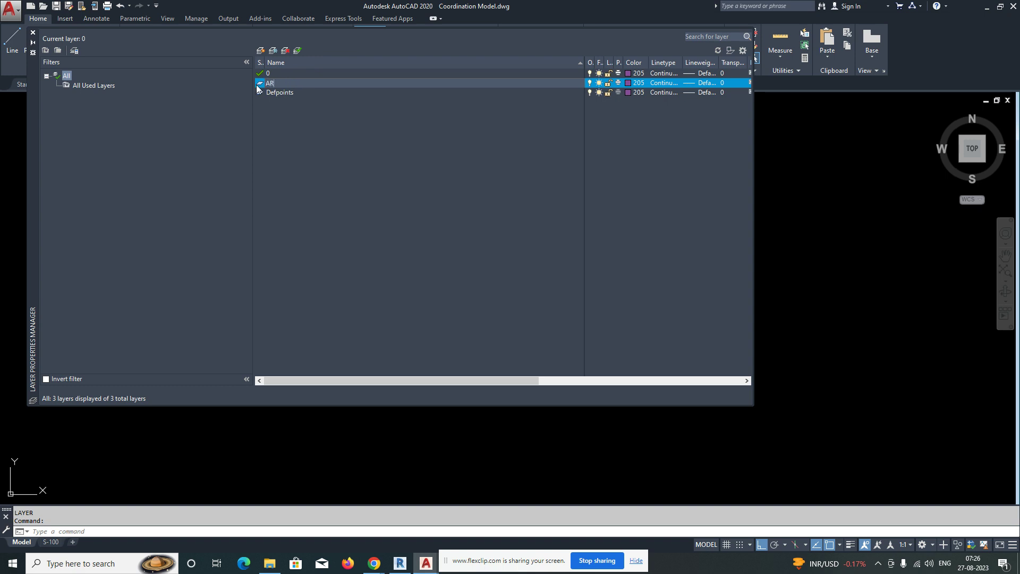
{"action": "key", "text": "Return"}
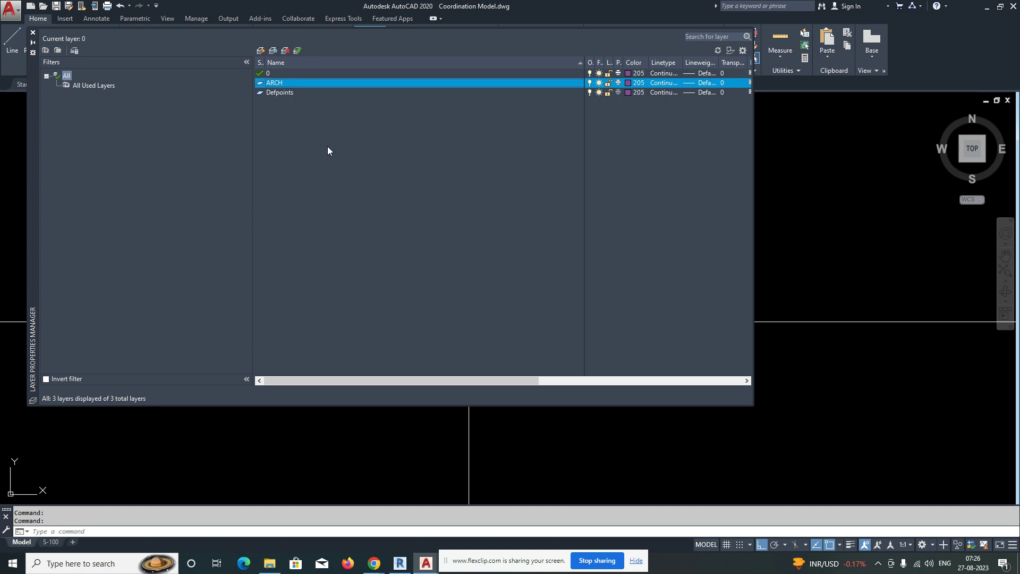
Add another new layer named MECHANICAL
{"action": "right_click", "coordinate": [278, 139]}
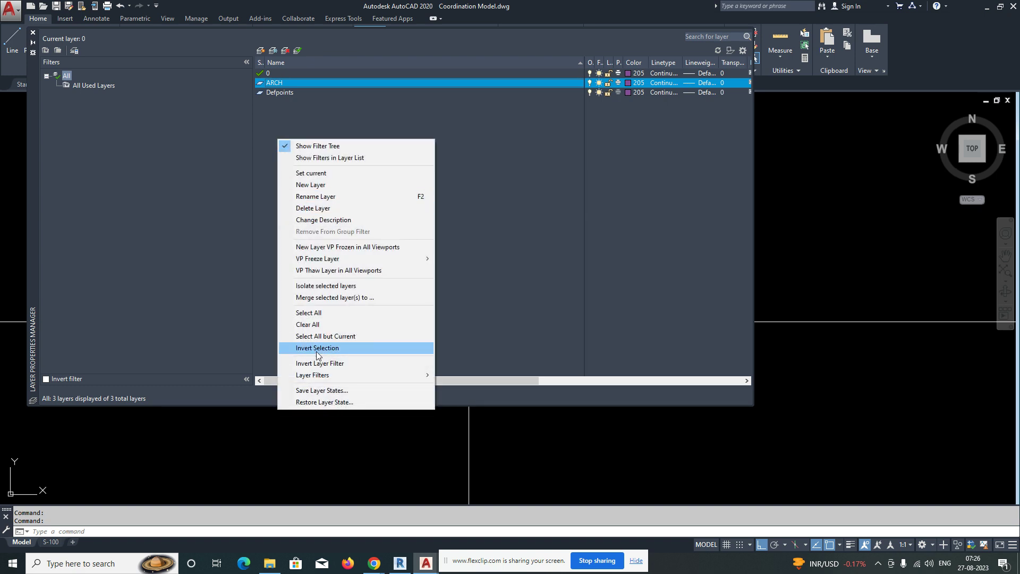
{"action": "left_click", "coordinate": [318, 186]}
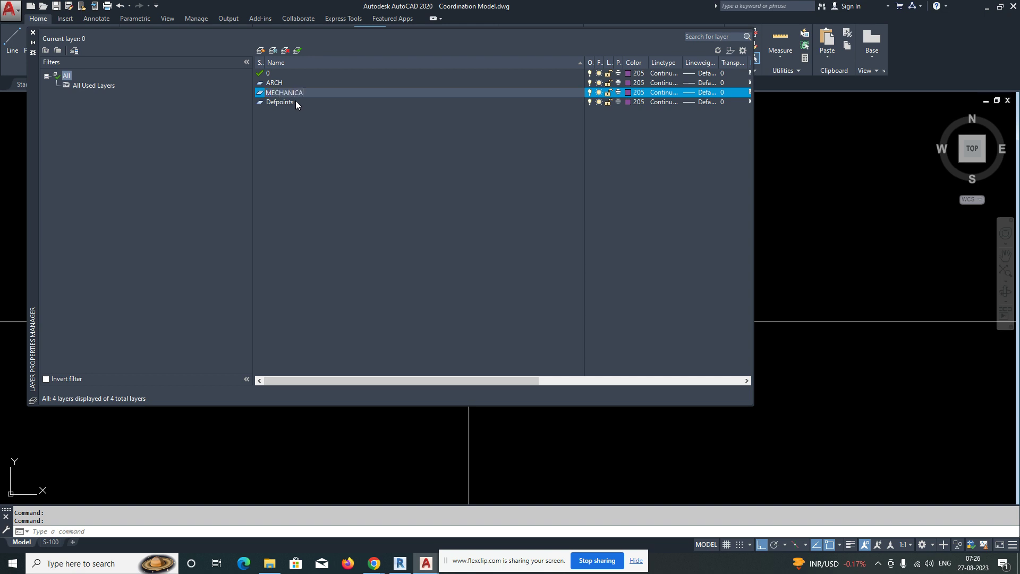
{"action": "right_click", "coordinate": [341, 155]}
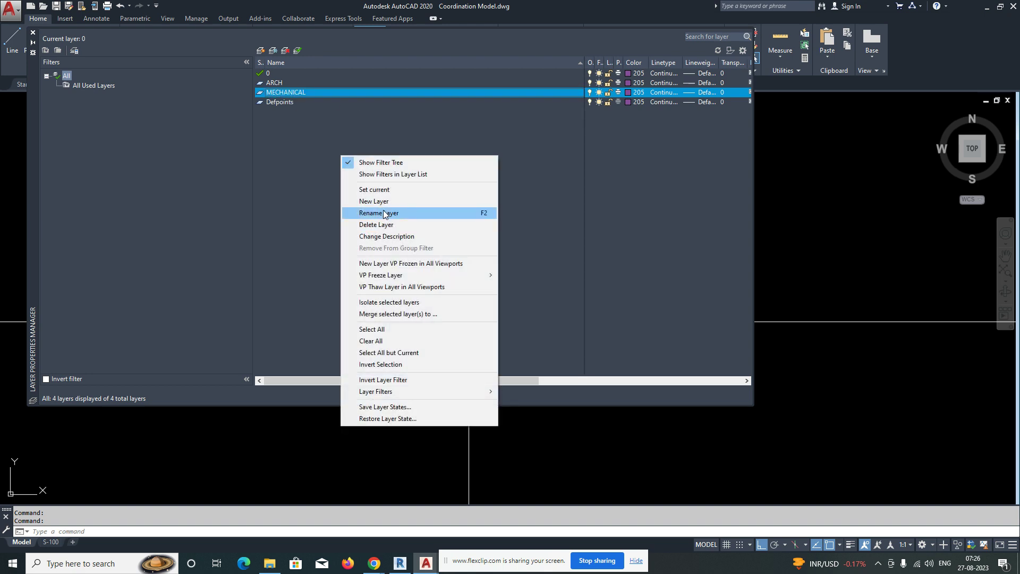
Rename the MECHANICAL layer to XREF and make it the current layer
{"action": "left_click", "coordinate": [300, 91]}
{"action": "left_click", "coordinate": [312, 92]}
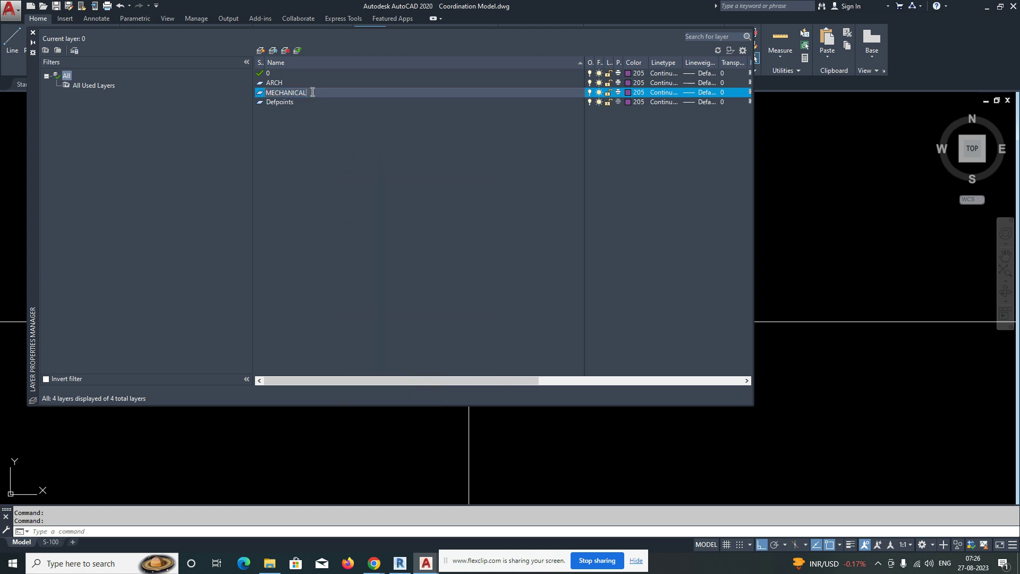
{"action": "key", "text": "Return"}
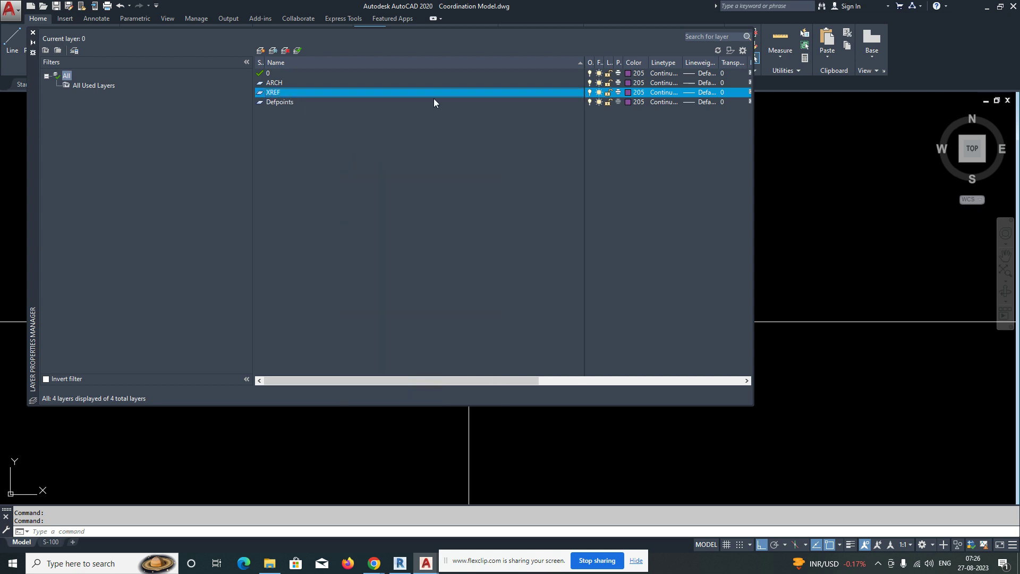
{"action": "left_click", "coordinate": [35, 35]}
{"action": "middle_click", "coordinate": [395, 221]}
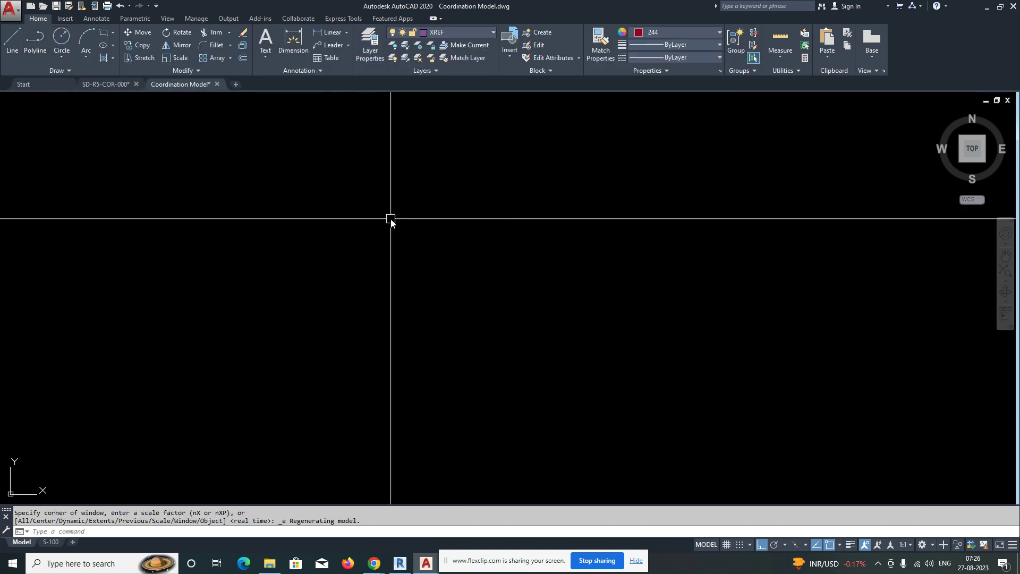
{"action": "key", "text": "Escape"}
{"action": "key", "text": "Escape"}
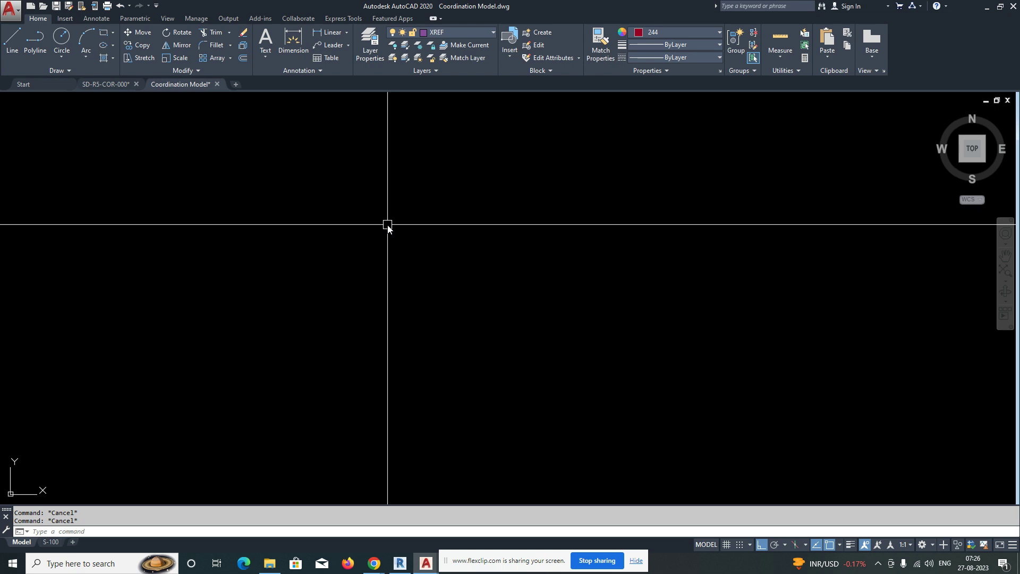
Show the drawing's external references and widen the palette and its reference name column
{"action": "middle_click", "coordinate": [415, 237]}
{"action": "key", "text": "Escape"}
{"action": "key", "text": "Escape"}
{"action": "type", "text": "XR"}
{"action": "key", "text": "Return"}
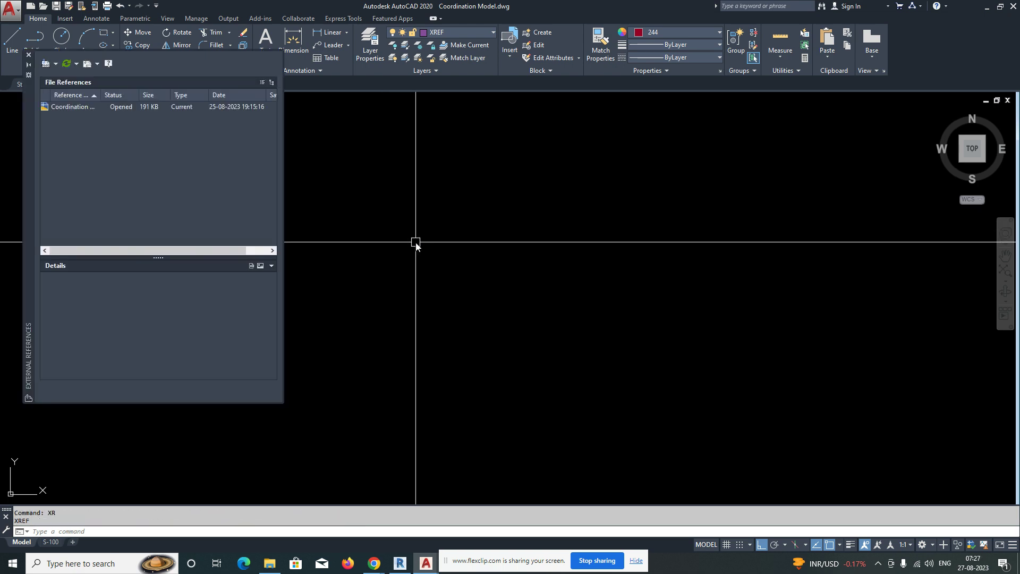
{"action": "left_click_drag", "start_coordinate": [283, 211], "coordinate": [561, 236]}
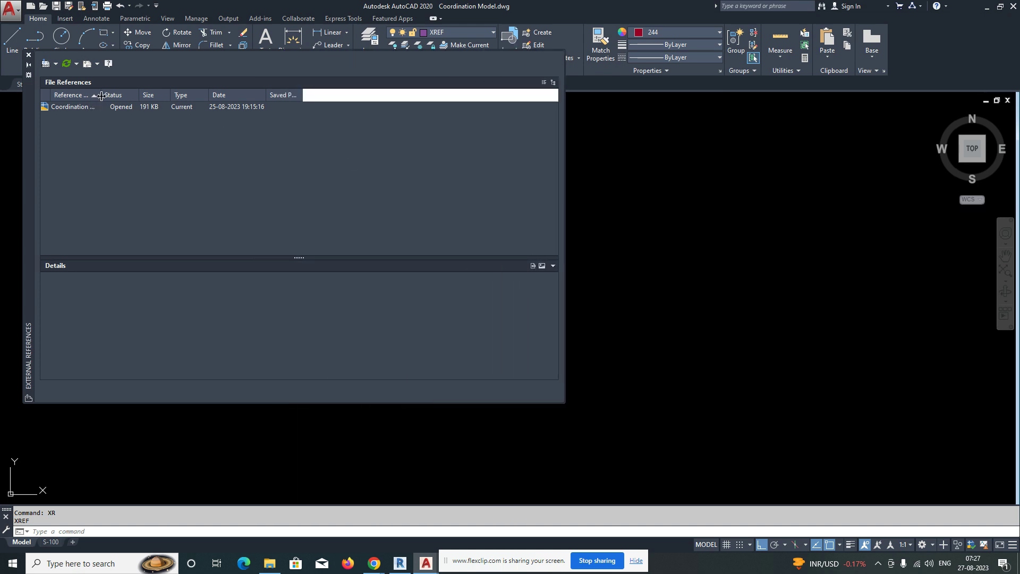
{"action": "left_click_drag", "start_coordinate": [101, 96], "coordinate": [229, 104]}
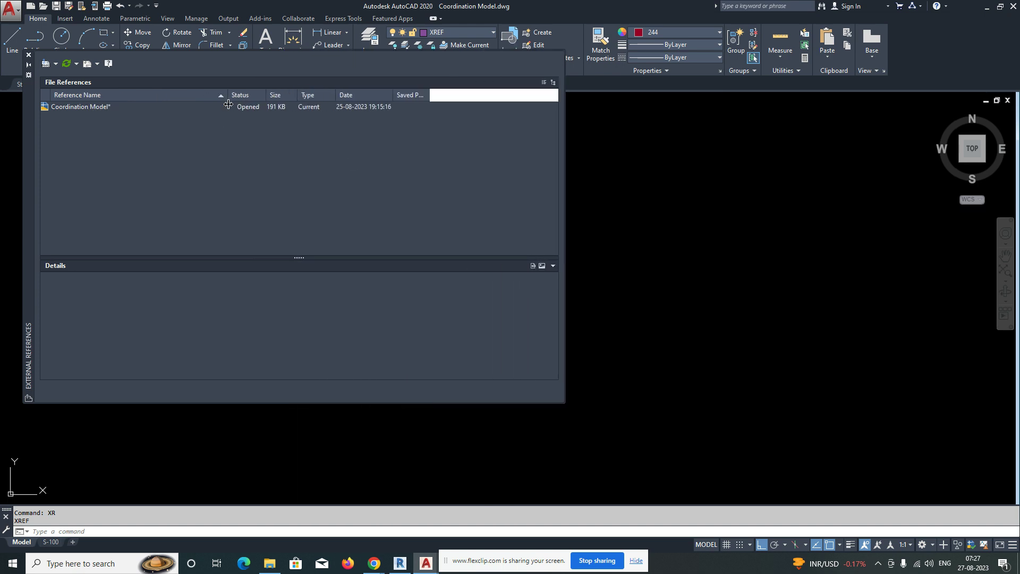
Attach XREF-B2-STR-HL and XREF-BASEMENT-02 from the Coordination folder's 01_Arch& Struc subfolder as relative-path overlays at insertion point 0,0,0
{"action": "right_click", "coordinate": [84, 142]}
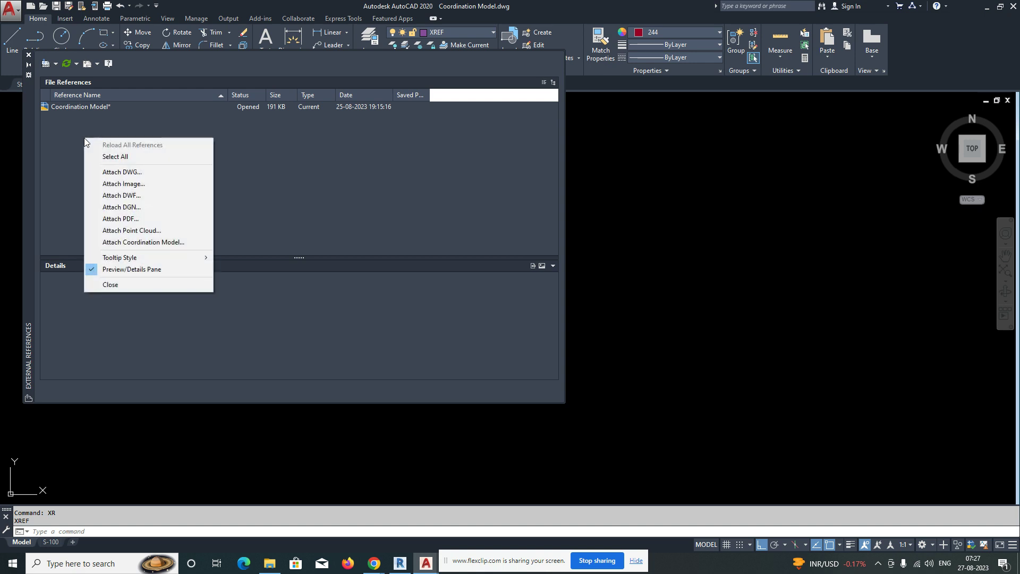
{"action": "left_click", "coordinate": [118, 173]}
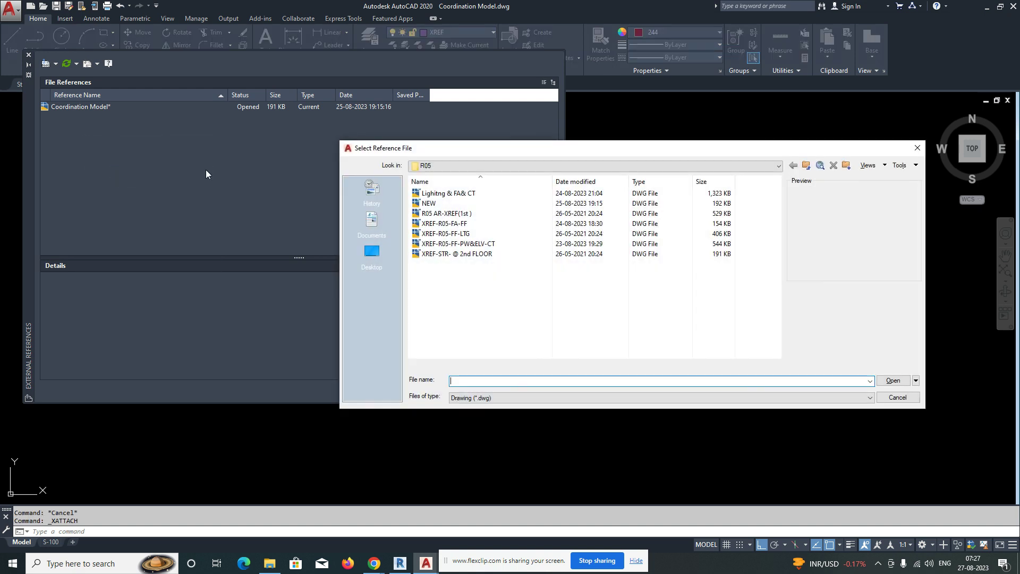
{"action": "left_click", "coordinate": [374, 257]}
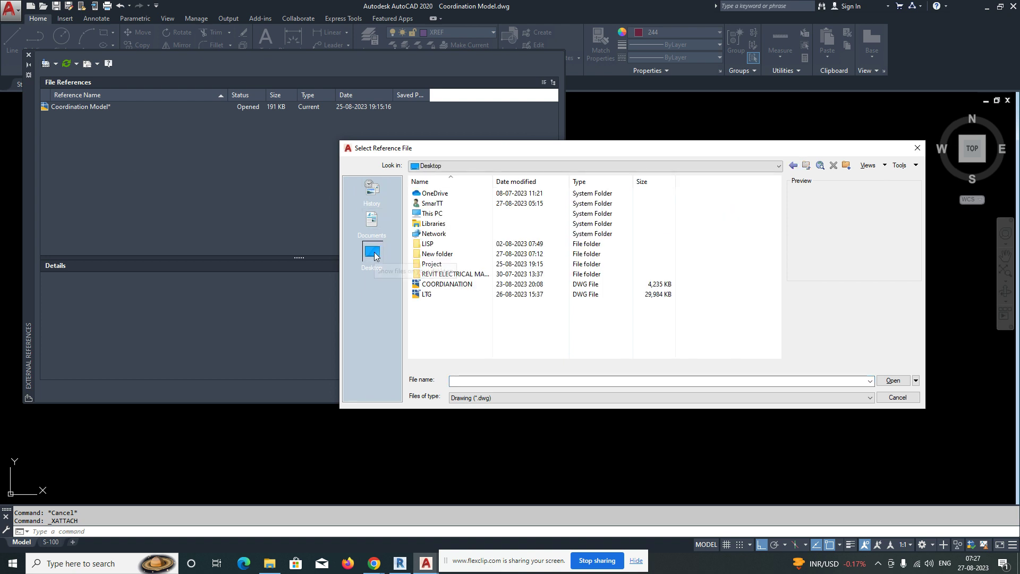
{"action": "double_click", "coordinate": [436, 255]}
{"action": "double_click", "coordinate": [444, 193]}
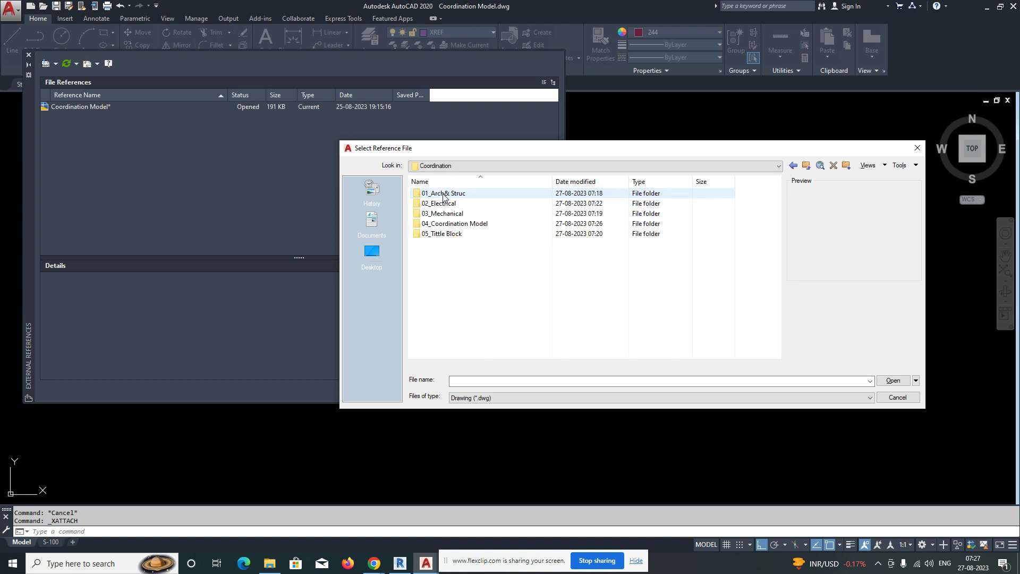
{"action": "double_click", "coordinate": [443, 194]}
{"action": "left_click", "coordinate": [444, 194]}
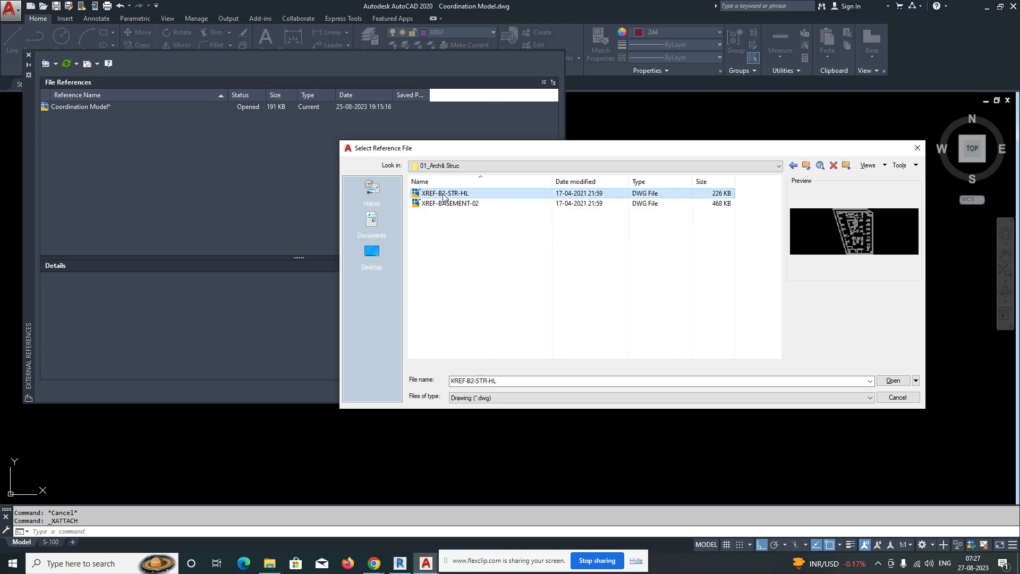
{"action": "left_click", "coordinate": [449, 204], "text": "shift"}
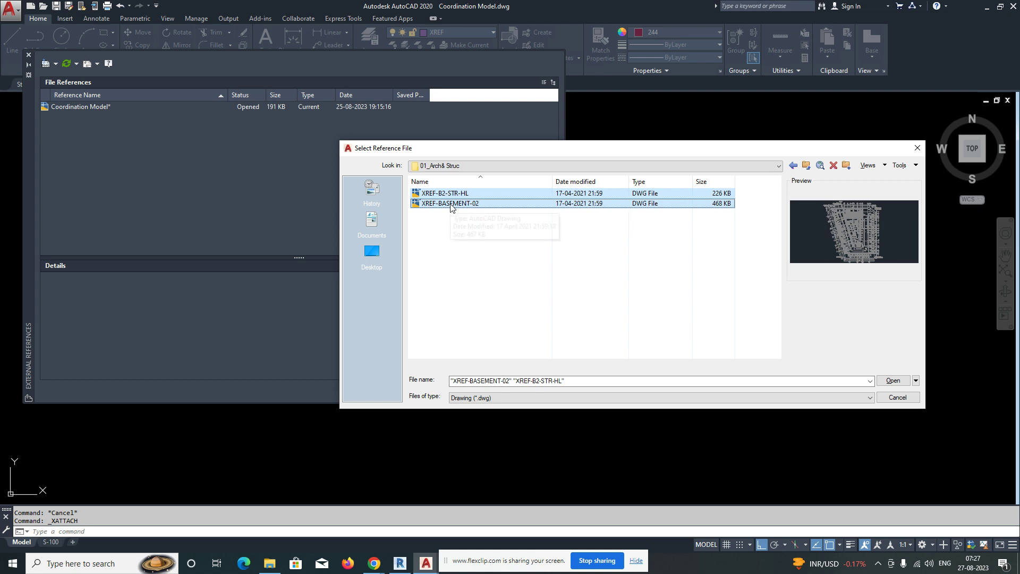
{"action": "left_click", "coordinate": [893, 381]}
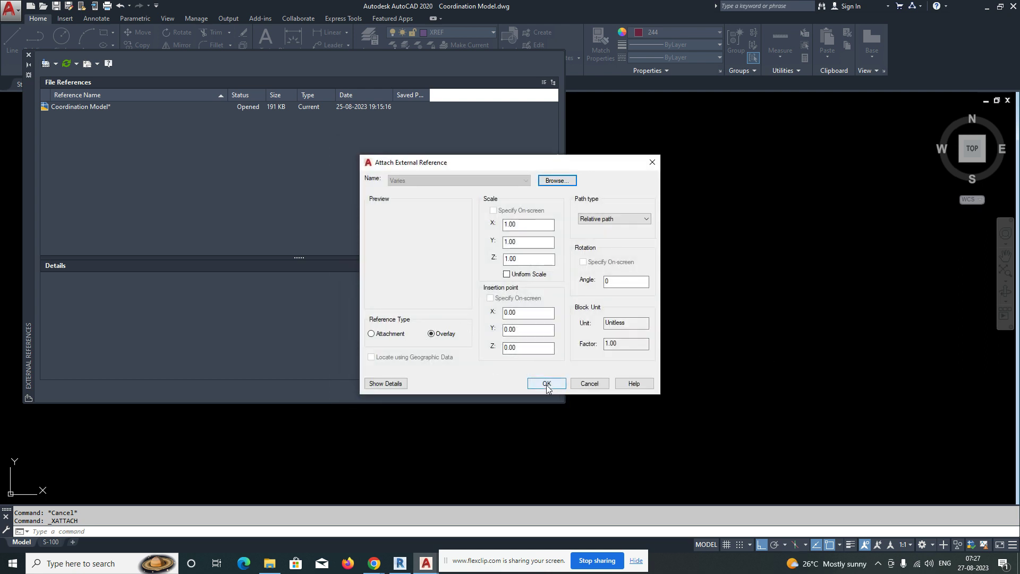
{"action": "left_click", "coordinate": [547, 384]}
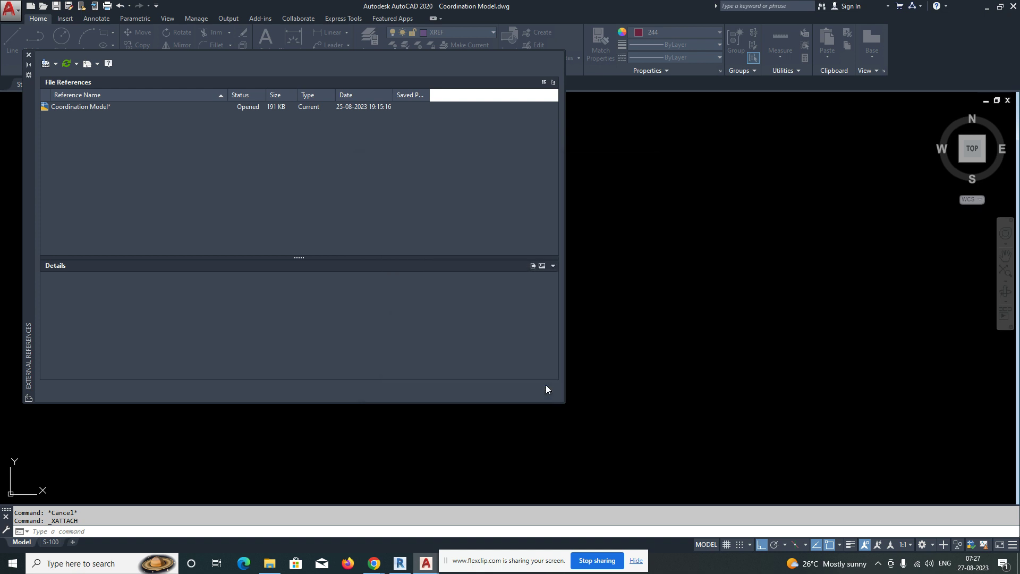
{"action": "left_click", "coordinate": [29, 57]}
Open the attached XREF-BASEMENT-02 reference as its own drawing and review the full basement plan
{"action": "middle_click", "coordinate": [444, 288]}
{"action": "middle_click", "coordinate": [445, 288]}
{"action": "mouse_move", "coordinate": [445, 287]}
{"action": "middle_mouse_down"}
{"action": "mouse_move", "coordinate": [448, 302]}
{"action": "mouse_move", "coordinate": [722, 299]}
{"action": "middle_mouse_up"}
{"action": "scroll", "coordinate": [287, 273], "scroll_direction": "up", "scroll_amount": 5}
{"action": "scroll", "coordinate": [288, 274], "scroll_direction": "up", "scroll_amount": 5}
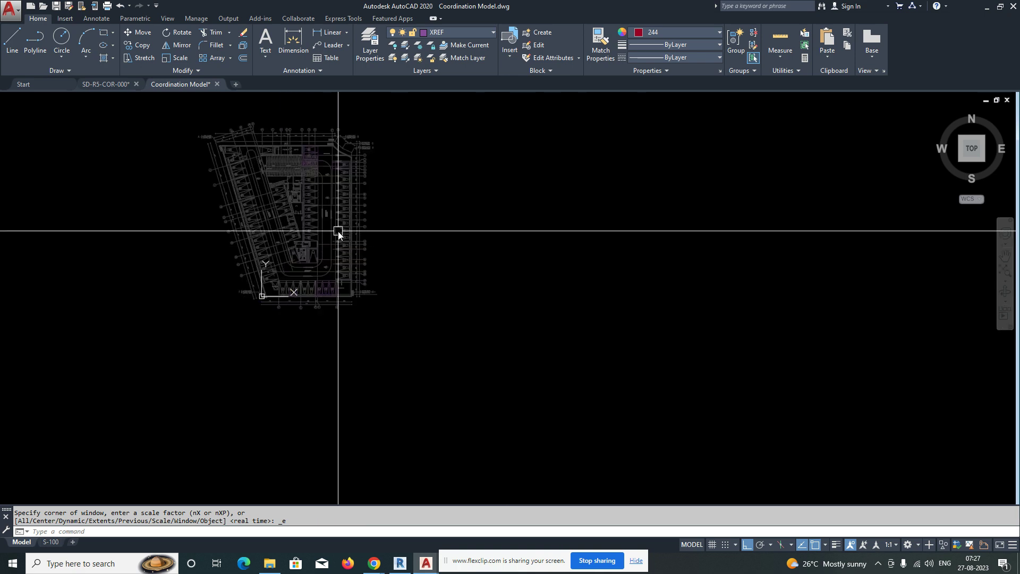
{"action": "left_click", "coordinate": [338, 231]}
{"action": "right_click", "coordinate": [338, 231]}
{"action": "left_click", "coordinate": [378, 277]}
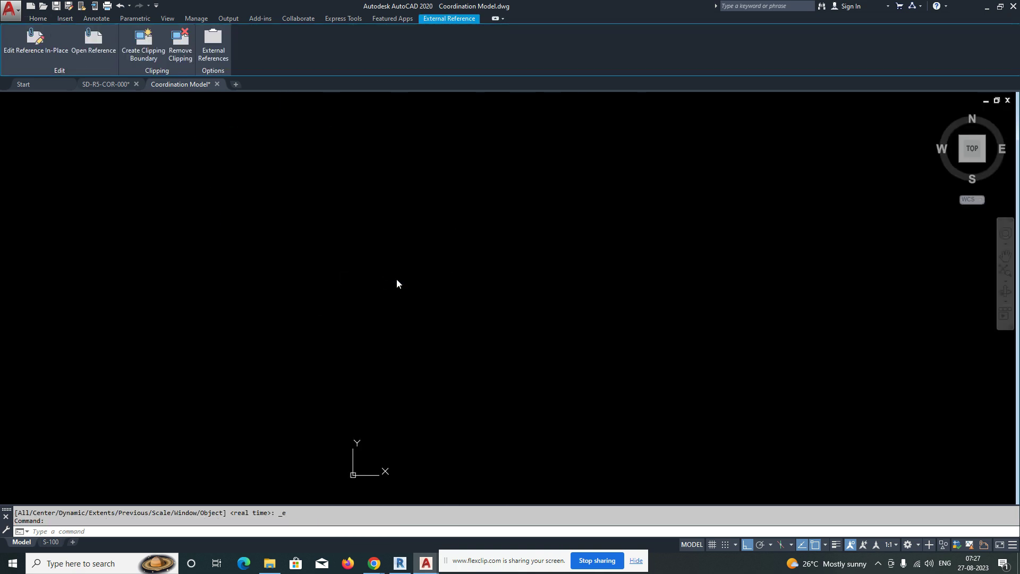
{"action": "middle_click", "coordinate": [406, 287]}
{"action": "middle_click", "coordinate": [406, 287]}
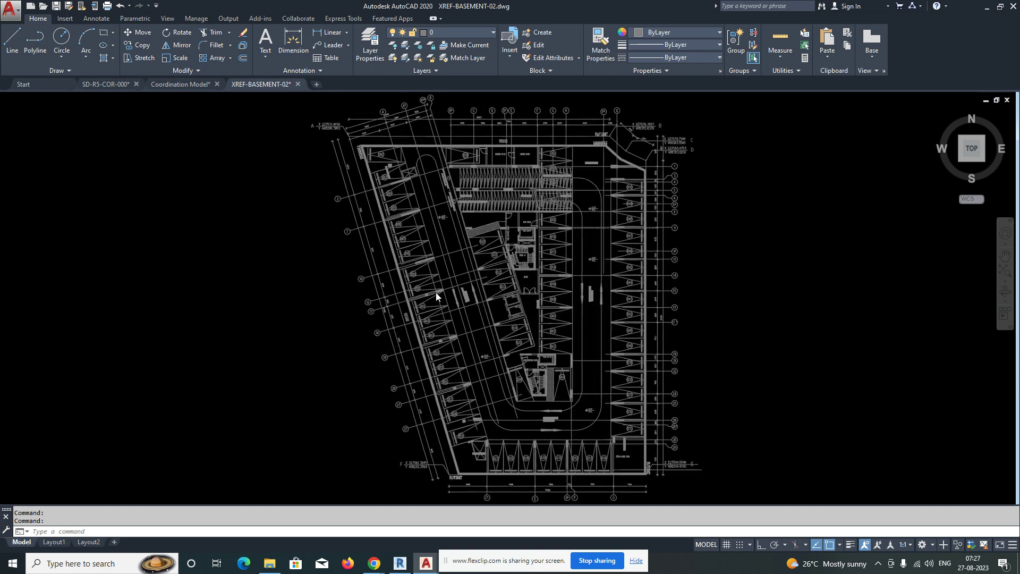
{"action": "scroll", "coordinate": [473, 172], "scroll_direction": "up", "scroll_amount": 2}
{"action": "scroll", "coordinate": [473, 173], "scroll_direction": "down", "scroll_amount": 3}
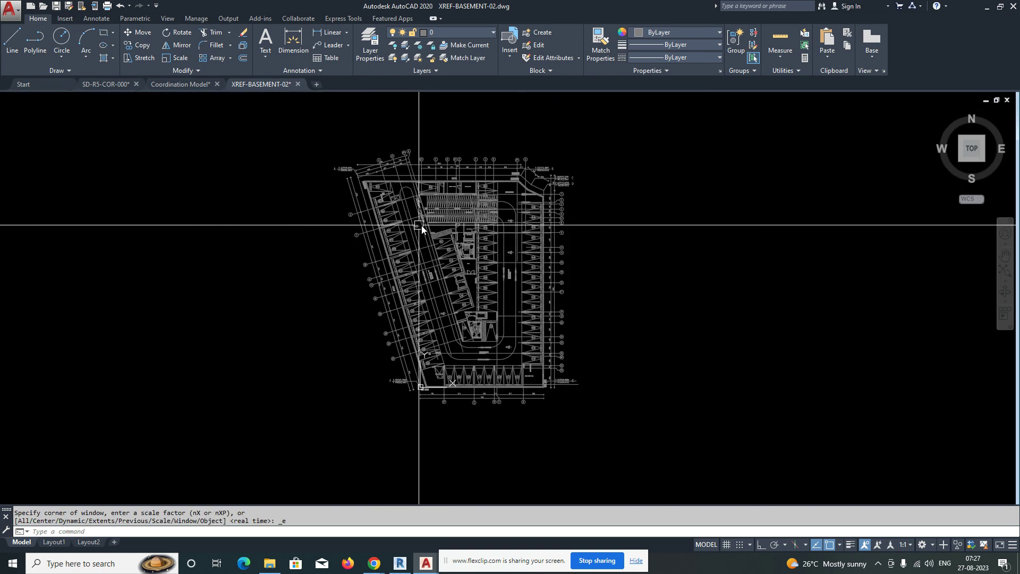
{"action": "scroll", "coordinate": [483, 223], "scroll_direction": "up", "scroll_amount": 1}
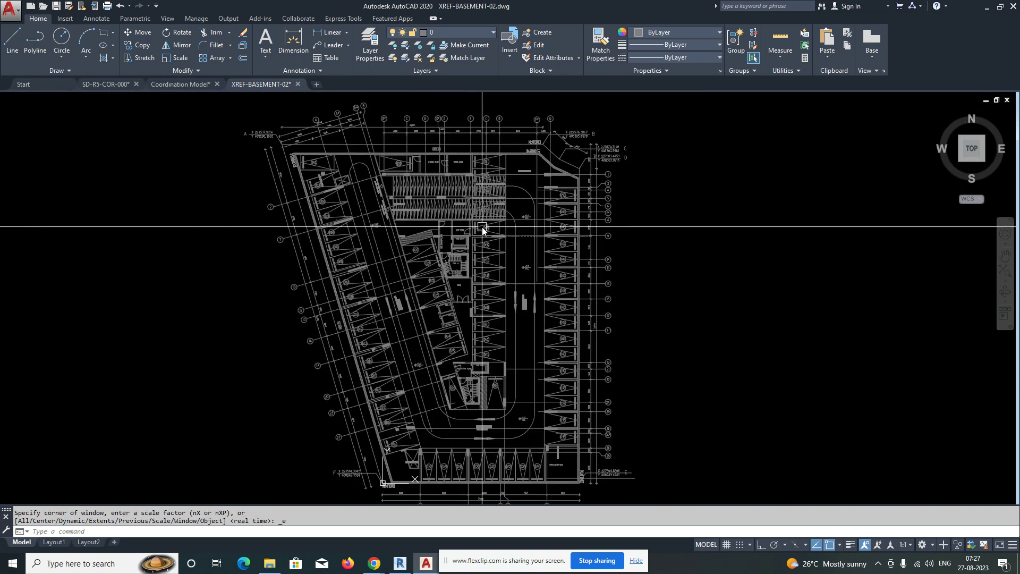
Return to the Coordination Model drawing and inspect the overlaid architectural and structural references
{"action": "left_click", "coordinate": [165, 84]}
{"action": "scroll", "coordinate": [312, 241], "scroll_direction": "up", "scroll_amount": 5}
{"action": "scroll", "coordinate": [299, 150], "scroll_direction": "up", "scroll_amount": 2}
{"action": "middle_click_drag", "start_coordinate": [346, 137], "coordinate": [366, 211]}
{"action": "left_click", "coordinate": [367, 210]}
{"action": "scroll", "coordinate": [367, 210], "scroll_direction": "down", "scroll_amount": 3}
{"action": "key", "text": "Escape"}
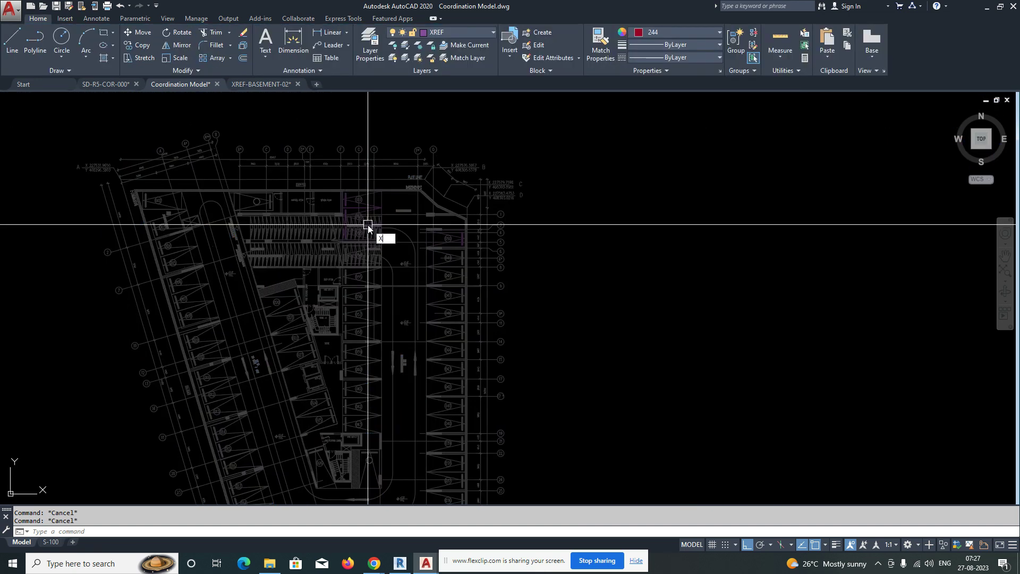
Open the XREF-B2-STR-HL reference as its own drawing and show the whole structural plan
{"action": "type", "text": "xr"}
{"action": "key", "text": "Return"}
{"action": "right_click", "coordinate": [81, 116]}
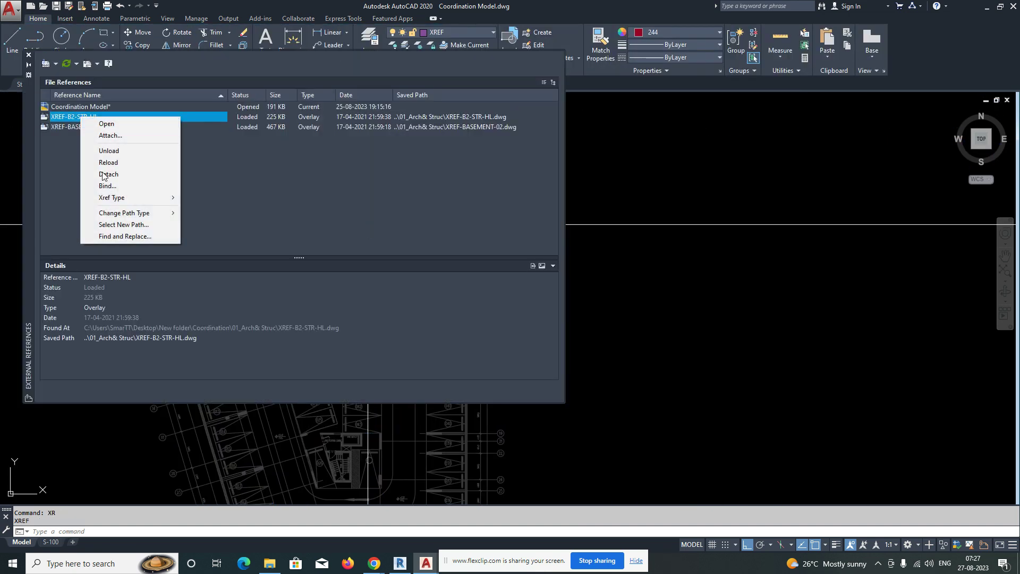
{"action": "left_click", "coordinate": [107, 124]}
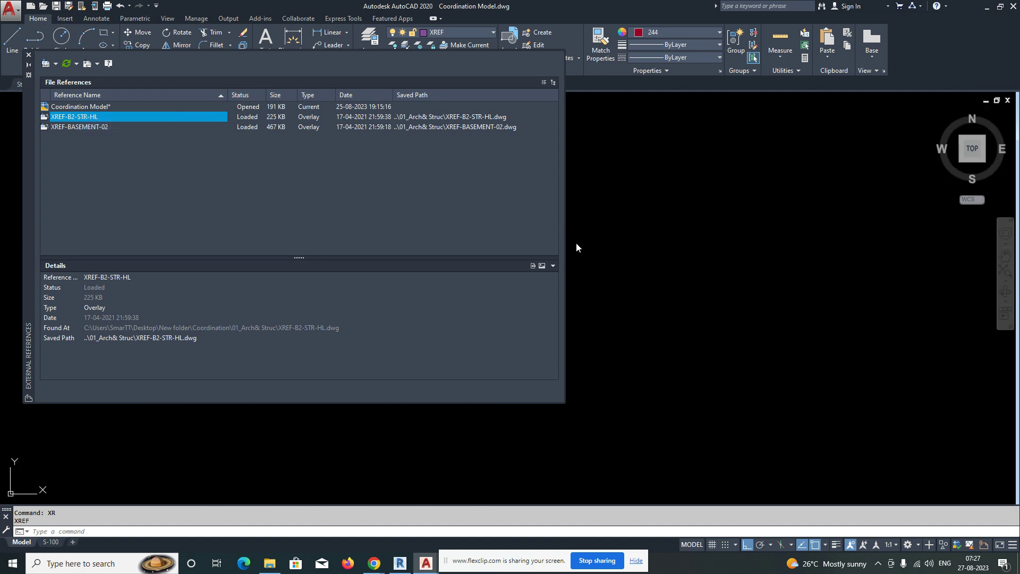
{"action": "middle_click", "coordinate": [717, 328]}
{"action": "middle_click", "coordinate": [717, 328]}
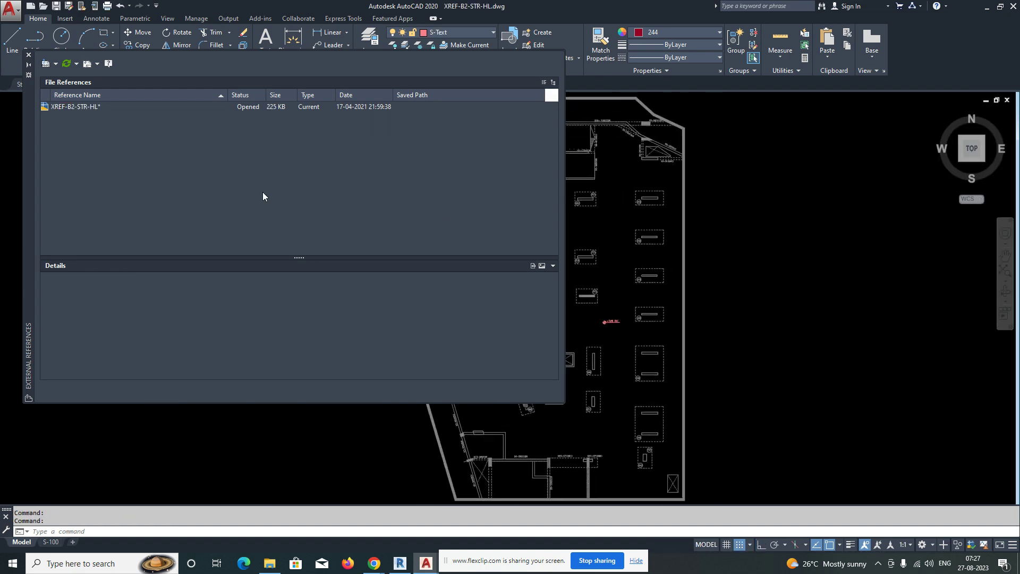
{"action": "left_click", "coordinate": [28, 55]}
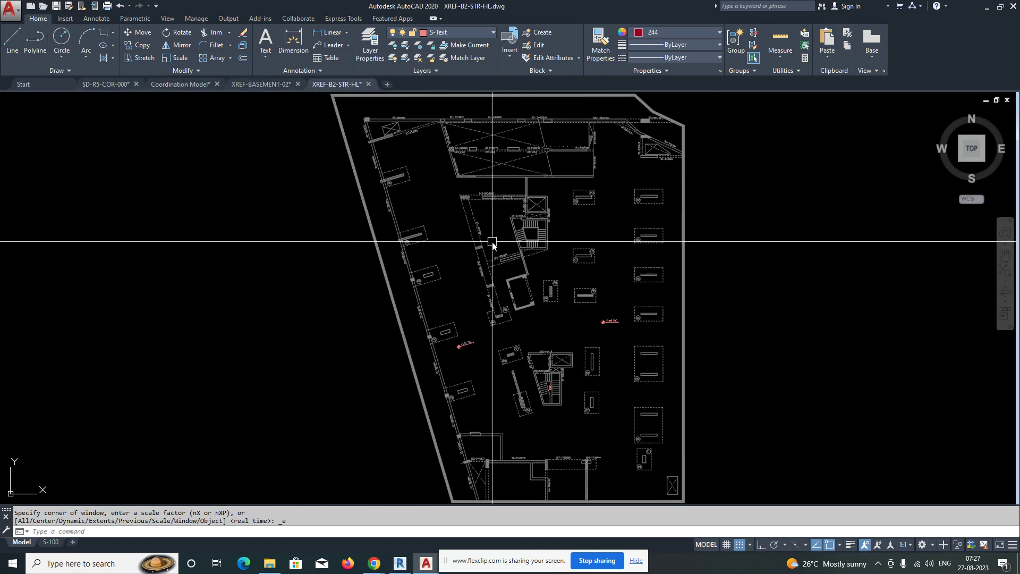
Close the XREF-B2-STR-HL and XREF-BASEMENT-02 drawings without saving and return to the Coordination Model with all references shown
{"action": "left_click", "coordinate": [369, 84]}
{"action": "left_click", "coordinate": [541, 305]}
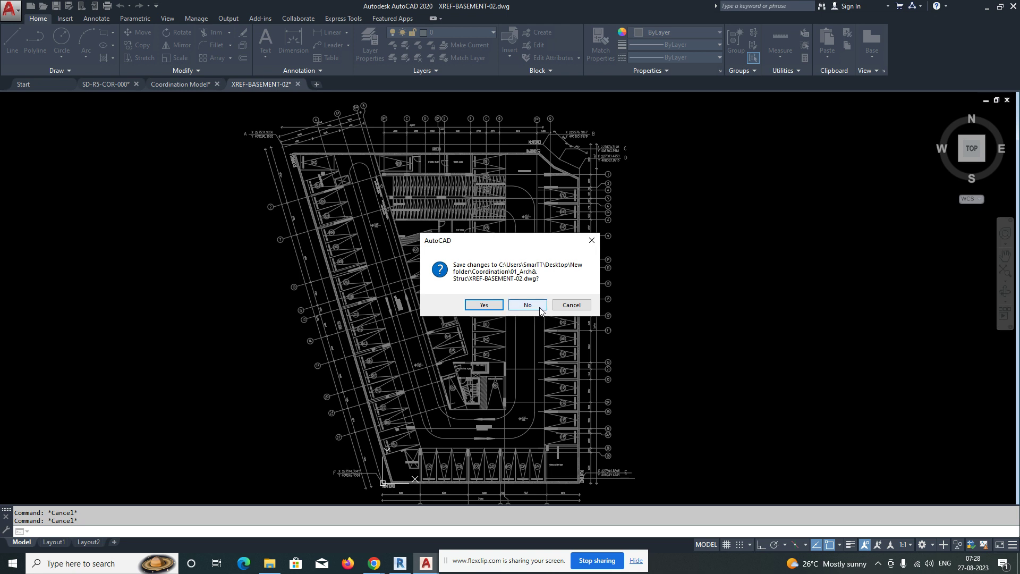
{"action": "left_click", "coordinate": [533, 310]}
{"action": "middle_click", "coordinate": [434, 293]}
{"action": "middle_click", "coordinate": [435, 294]}
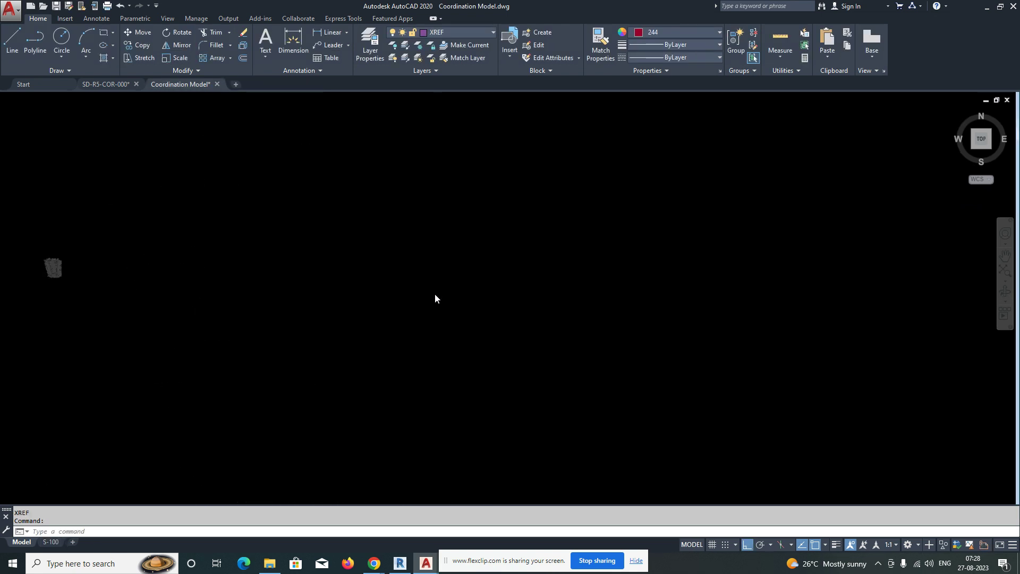
Examine where the structural reference sits relative to the architectural basement reference in the Coordination Model
{"action": "key", "text": "Escape"}
{"action": "key", "text": "Escape"}
{"action": "scroll", "coordinate": [680, 317], "scroll_direction": "up", "scroll_amount": 10}
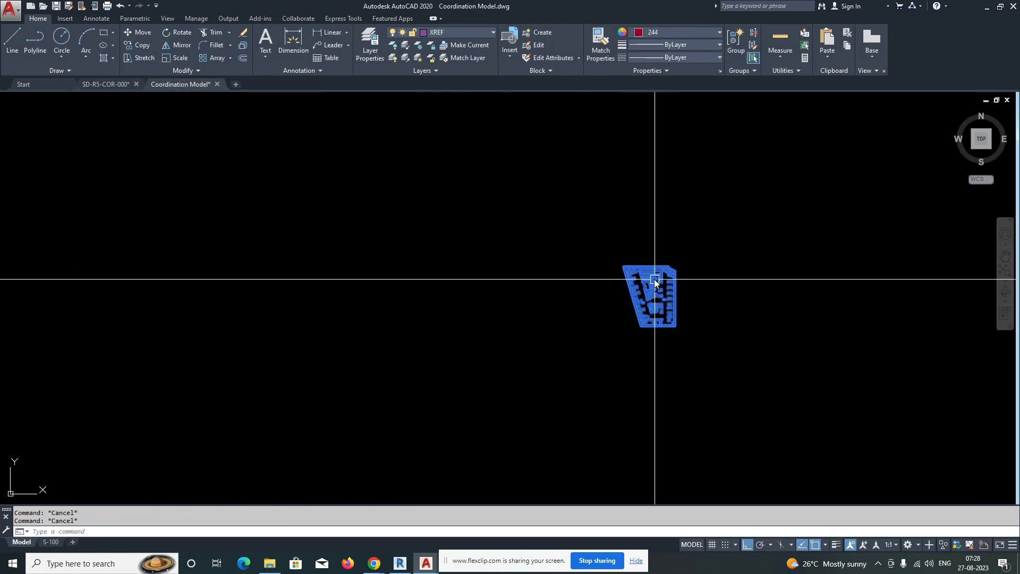
{"action": "left_click", "coordinate": [415, 287]}
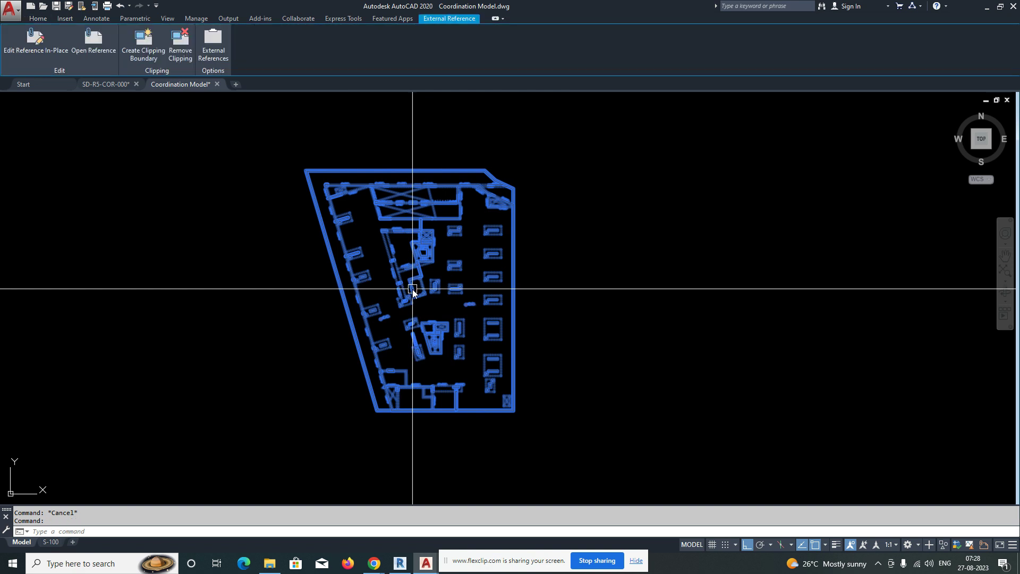
{"action": "middle_click_drag", "start_coordinate": [414, 287], "coordinate": [460, 276]}
{"action": "scroll", "coordinate": [460, 275], "scroll_direction": "down", "scroll_amount": 10}
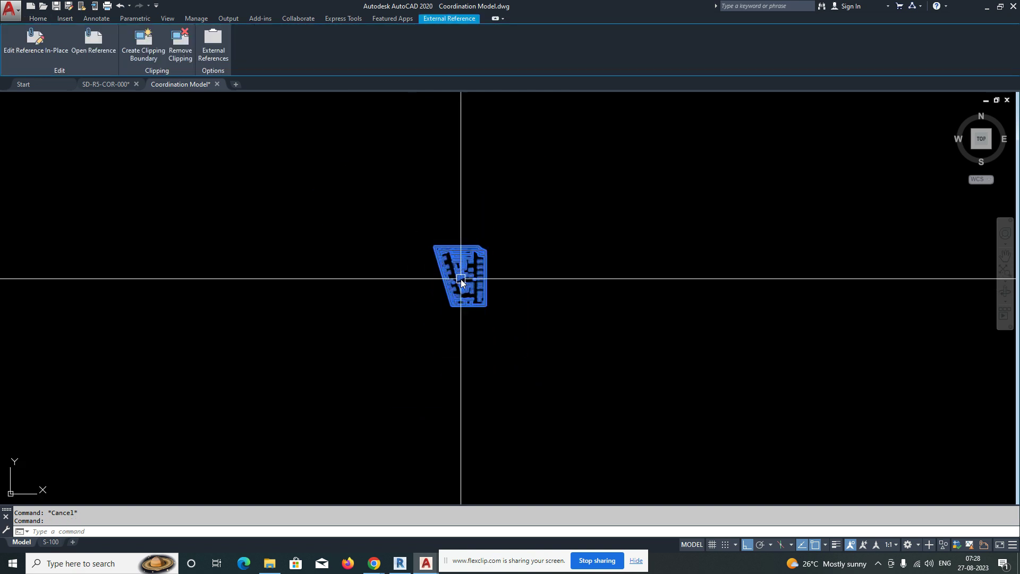
{"action": "scroll", "coordinate": [308, 279], "scroll_direction": "up", "scroll_amount": 4}
{"action": "scroll", "coordinate": [309, 293], "scroll_direction": "up", "scroll_amount": 6}
{"action": "scroll", "coordinate": [268, 285], "scroll_direction": "down", "scroll_amount": 7}
{"action": "scroll", "coordinate": [286, 295], "scroll_direction": "up", "scroll_amount": 6}
{"action": "key", "text": "Escape"}
{"action": "key", "text": "Escape"}
{"action": "scroll", "coordinate": [332, 320], "scroll_direction": "up", "scroll_amount": 2}
Draw a horizontal marker polyline from 0,0,0 beside the architectural basement reference
{"action": "type", "text": "p"}
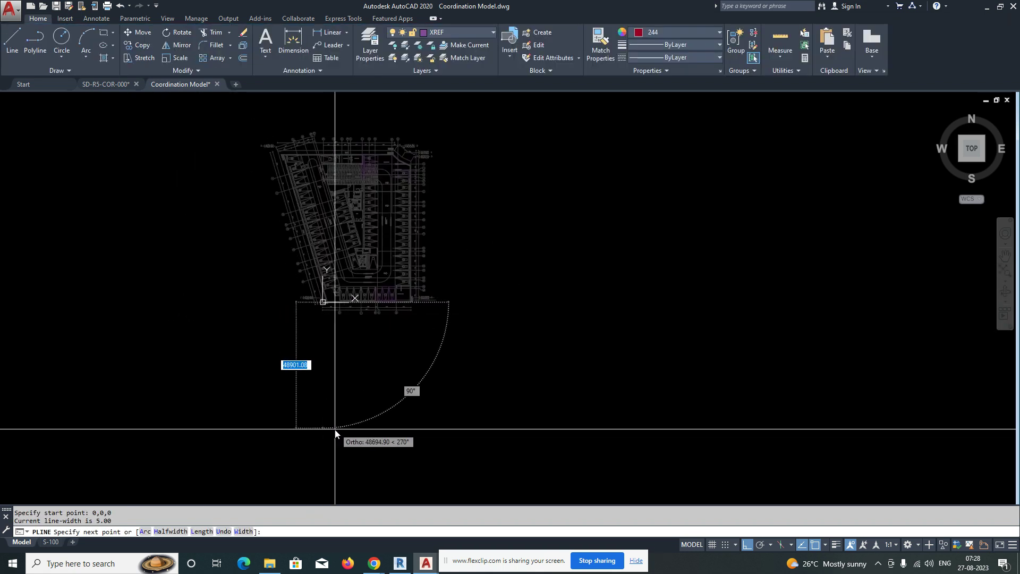
{"action": "left_click", "coordinate": [151, 341]}
{"action": "key", "text": "Escape"}
{"action": "key", "text": "Escape"}
{"action": "left_click", "coordinate": [243, 325]}
{"action": "left_click", "coordinate": [223, 273]}
{"action": "key", "text": "Escape"}
{"action": "scroll", "coordinate": [297, 281], "scroll_direction": "down", "scroll_amount": 8}
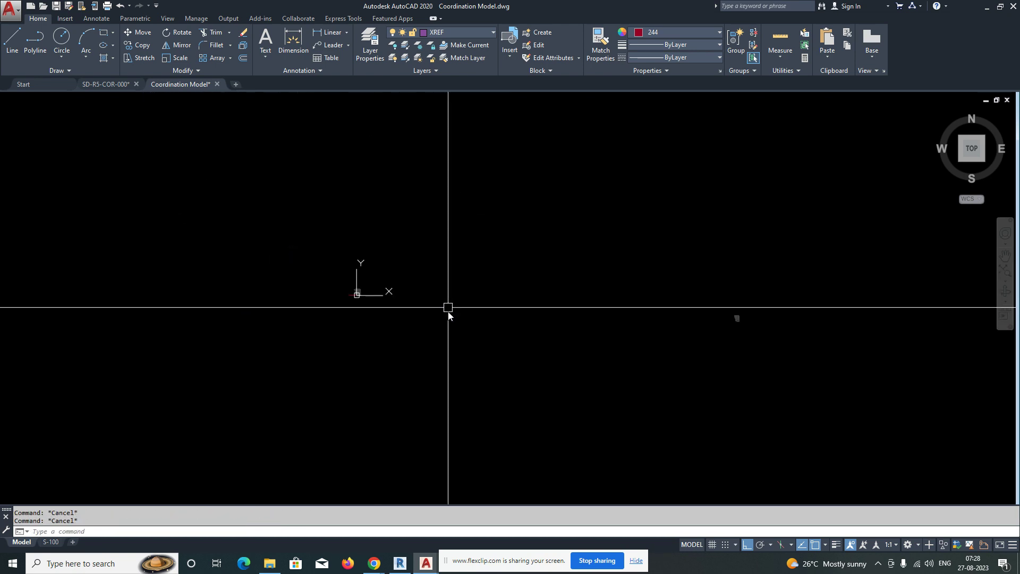
Open the XREF-B2-STR-HL reference as its own drawing and show the whole structural plan
{"action": "scroll", "coordinate": [590, 314], "scroll_direction": "up", "scroll_amount": 8}
{"action": "left_click", "coordinate": [472, 313]}
{"action": "right_click", "coordinate": [473, 312]}
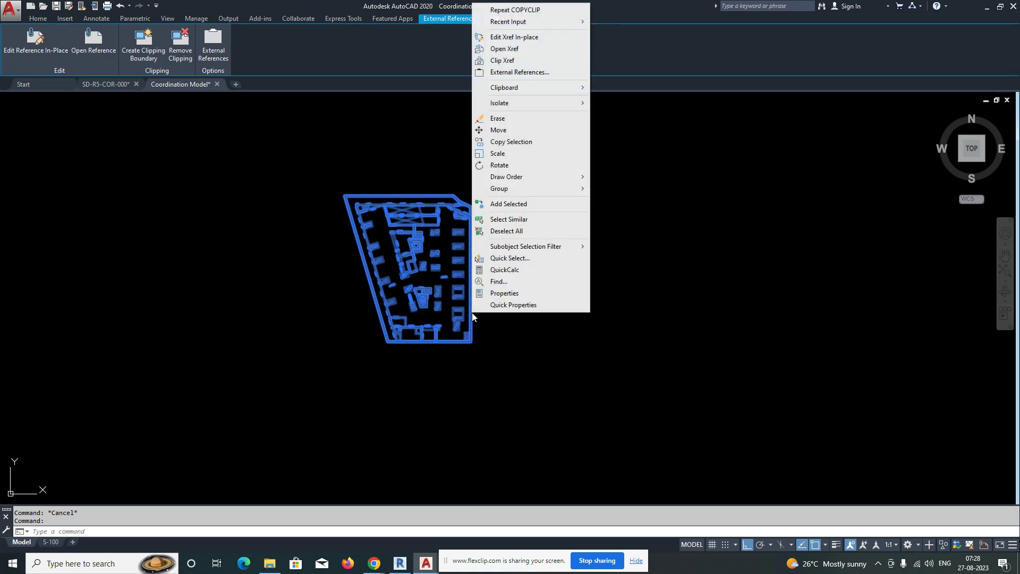
{"action": "left_click", "coordinate": [514, 48]}
{"action": "scroll", "coordinate": [437, 214], "scroll_direction": "down", "scroll_amount": 4}
{"action": "middle_click", "coordinate": [392, 245]}
{"action": "middle_click", "coordinate": [392, 245]}
Draw a marker polyline from the origin 0,0,0 to the vicinity of the structural plan
{"action": "type", "text": "P"}
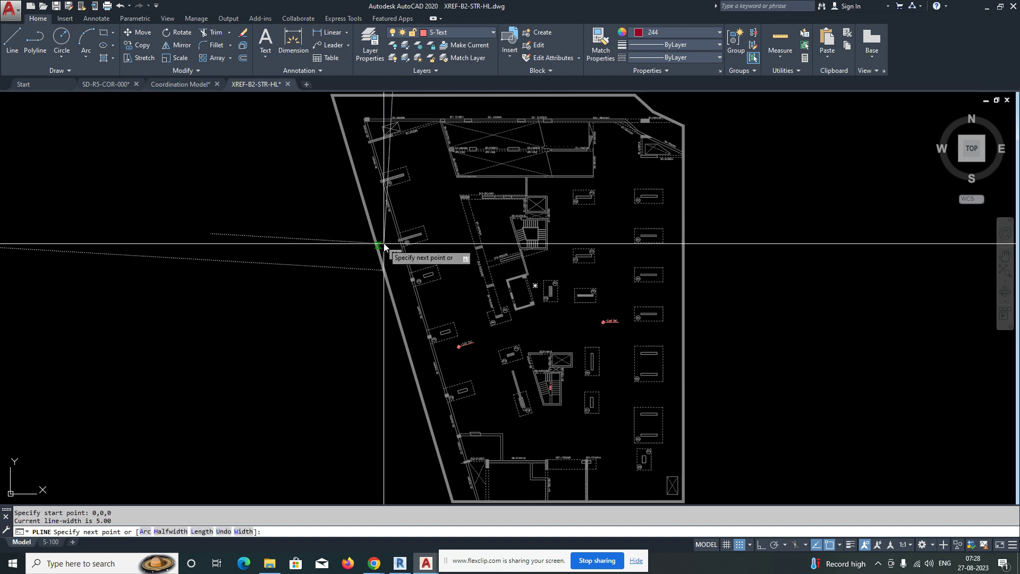
{"action": "scroll", "coordinate": [384, 246], "scroll_direction": "up", "scroll_amount": 6}
{"action": "key", "text": "Escape"}
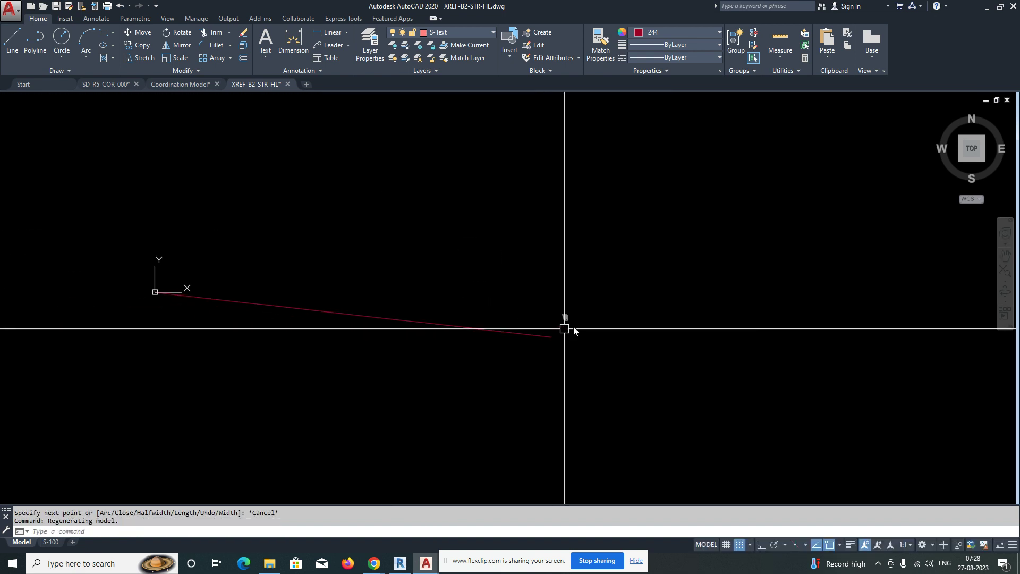
{"action": "scroll", "coordinate": [579, 322], "scroll_direction": "up", "scroll_amount": 5}
{"action": "key", "text": "Escape"}
Move the entire structural plan by its lower-left outer wall corner to a spot close to the drawing origin
{"action": "type", "text": "m"}
{"action": "key", "text": "space"}
{"action": "left_click", "coordinate": [406, 228]}
{"action": "left_click", "coordinate": [512, 341]}
{"action": "scroll", "coordinate": [455, 318], "scroll_direction": "up", "scroll_amount": 8}
{"action": "key", "text": "space"}
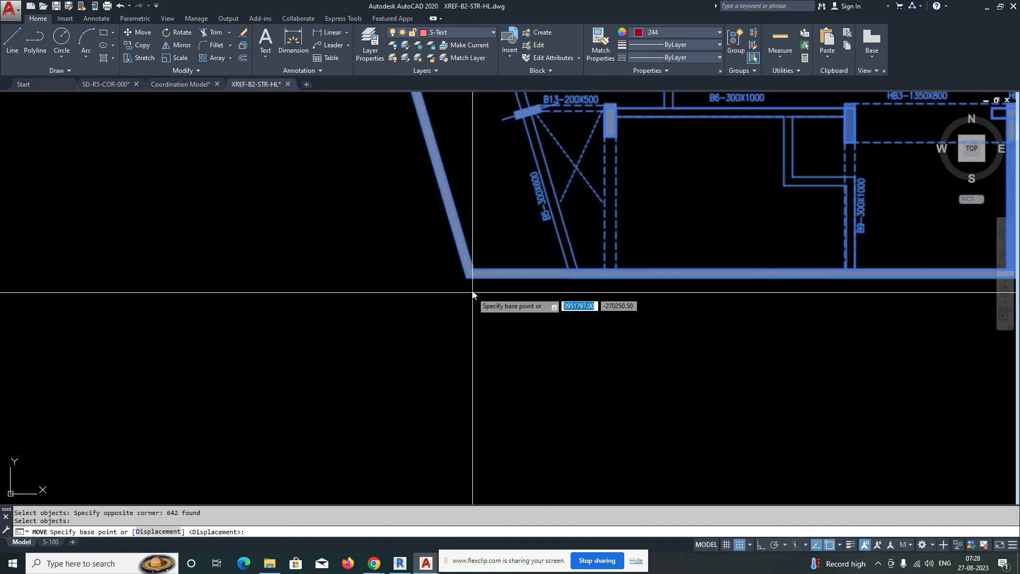
{"action": "key", "text": "Return"}
{"action": "scroll", "coordinate": [464, 273], "scroll_direction": "up", "scroll_amount": 2}
{"action": "left_click", "coordinate": [455, 264]}
{"action": "scroll", "coordinate": [531, 287], "scroll_direction": "down", "scroll_amount": 8}
{"action": "scroll", "coordinate": [345, 303], "scroll_direction": "up", "scroll_amount": 5}
{"action": "scroll", "coordinate": [445, 334], "scroll_direction": "down", "scroll_amount": 5}
{"action": "scroll", "coordinate": [405, 345], "scroll_direction": "up", "scroll_amount": 8}
{"action": "left_click", "coordinate": [427, 350]}
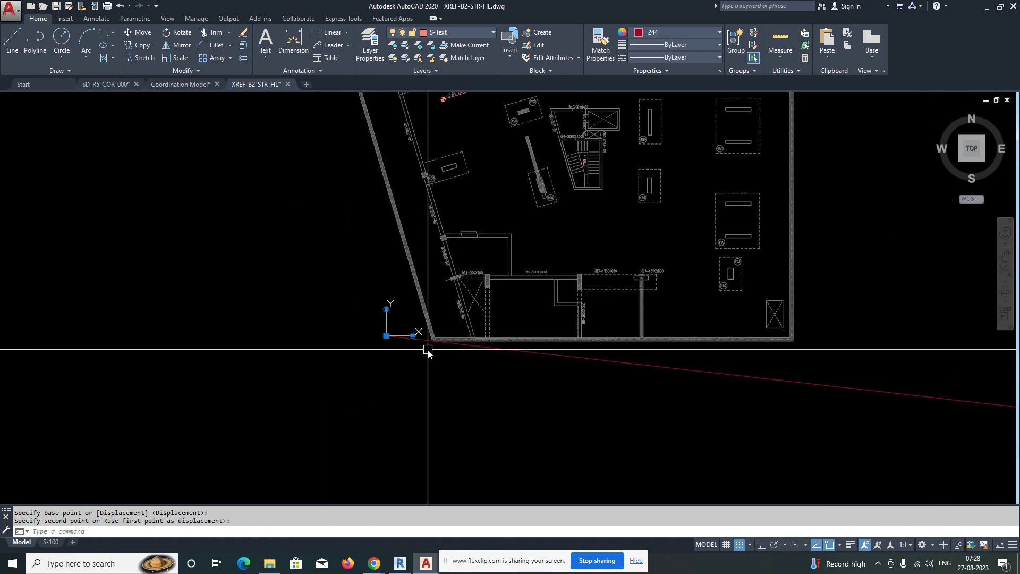
Regenerate the structural drawing and inspect the plan's lower-left corner against the origin
{"action": "key", "text": "Escape"}
{"action": "key", "text": "Escape"}
{"action": "scroll", "coordinate": [388, 340], "scroll_direction": "down", "scroll_amount": 6}
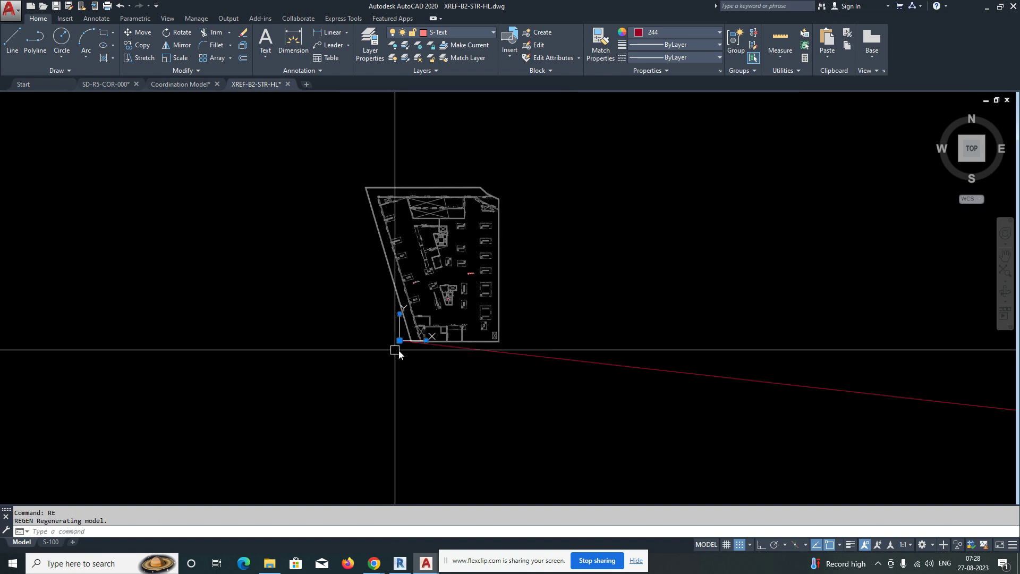
{"action": "key", "text": "Escape"}
{"action": "key", "text": "Escape"}
{"action": "scroll", "coordinate": [552, 348], "scroll_direction": "up", "scroll_amount": 1}
{"action": "left_click", "coordinate": [603, 326]}
{"action": "key", "text": "Escape"}
{"action": "key", "text": "Escape"}
{"action": "scroll", "coordinate": [425, 372], "scroll_direction": "down", "scroll_amount": 1}
{"action": "type", "text": "m"}
{"action": "key", "text": "Return"}
{"action": "left_click", "coordinate": [287, 180]}
{"action": "left_click", "coordinate": [558, 420]}
{"action": "key", "text": "Return"}
{"action": "scroll", "coordinate": [368, 350], "scroll_direction": "up", "scroll_amount": 6}
{"action": "left_click", "coordinate": [365, 352]}
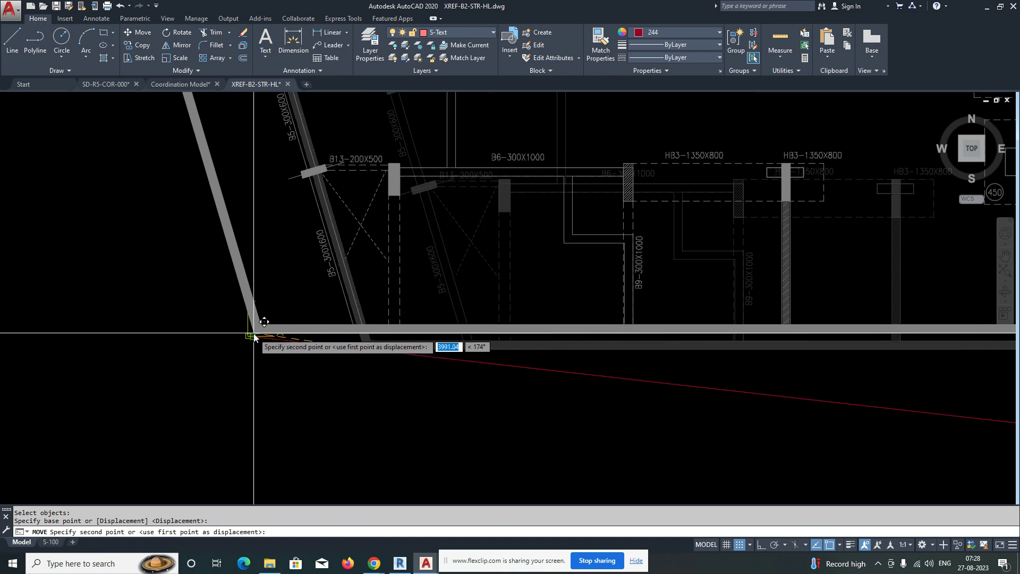
{"action": "scroll", "coordinate": [372, 359], "scroll_direction": "down", "scroll_amount": 5}
{"action": "key", "text": "Escape"}
{"action": "key", "text": "Escape"}
{"action": "key", "text": "Escape"}
{"action": "type", "text": "RE"}
Move the whole structural plan by its lower-left outer corner onto the marker polyline's endpoint at the origin, using the END snap
{"action": "scroll", "coordinate": [382, 366], "scroll_direction": "down", "scroll_amount": 3}
{"action": "type", "text": "M"}
{"action": "left_click", "coordinate": [300, 200]}
{"action": "left_click", "coordinate": [514, 383]}
{"action": "key", "text": "space"}
{"action": "scroll", "coordinate": [339, 384], "scroll_direction": "up", "scroll_amount": 5}
{"action": "scroll", "coordinate": [372, 367], "scroll_direction": "up", "scroll_amount": 6}
{"action": "left_click", "coordinate": [381, 308]}
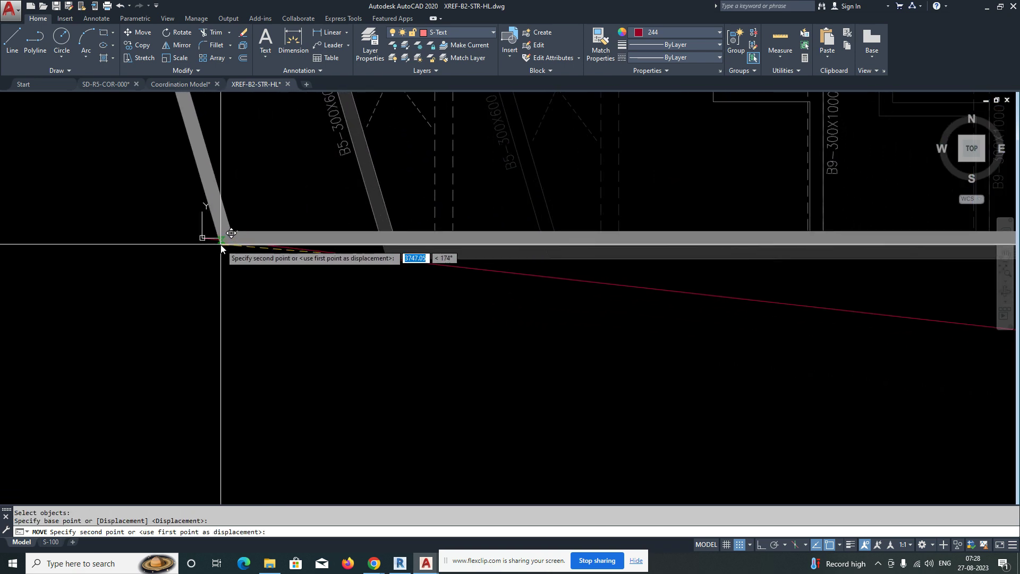
{"action": "scroll", "coordinate": [221, 246], "scroll_direction": "up", "scroll_amount": 4}
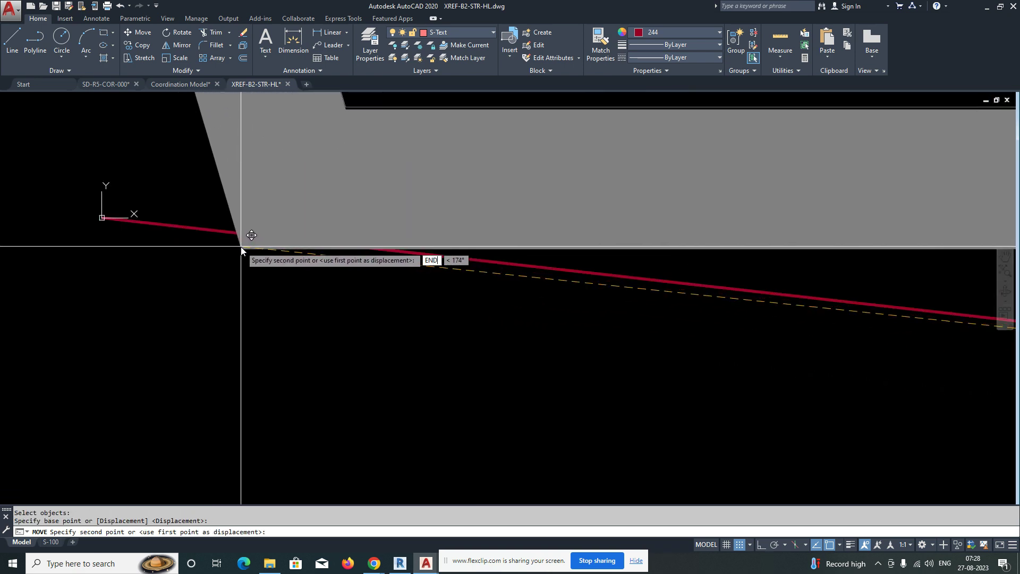
{"action": "type", "text": "END"}
{"action": "key", "text": "space"}
{"action": "left_click", "coordinate": [245, 234]}
{"action": "key", "text": "Escape"}
Erase the red marker polyline from the structural drawing and show the whole plan
{"action": "scroll", "coordinate": [297, 311], "scroll_direction": "down", "scroll_amount": 6}
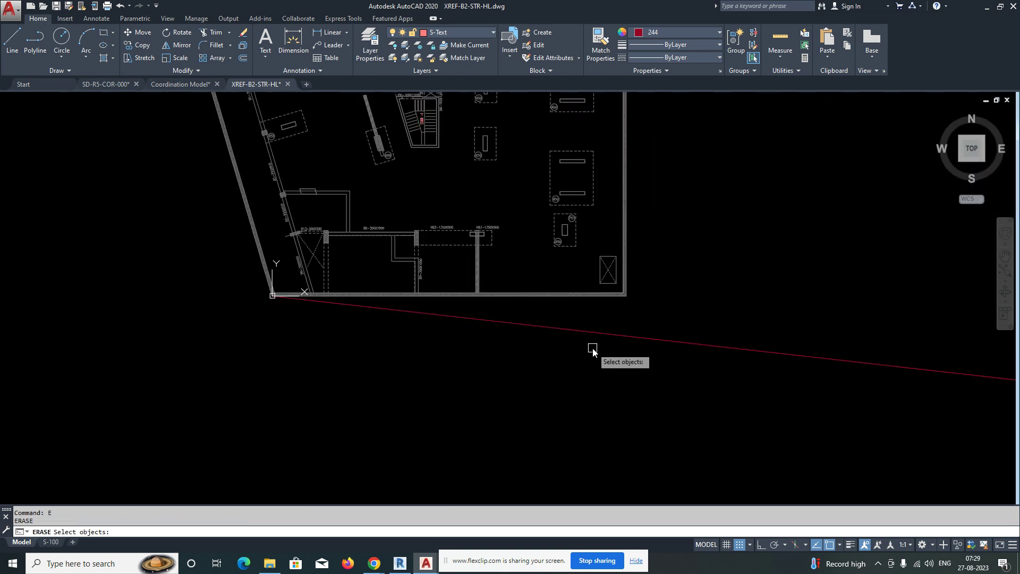
{"action": "scroll", "coordinate": [576, 345], "scroll_direction": "down", "scroll_amount": 3}
{"action": "middle_click", "coordinate": [577, 343]}
Purge all unused named items, including nested items and orphaned data, from XREF-B2-STR-HL and save the drawing
{"action": "type", "text": "PU"}
{"action": "key", "text": "Return"}
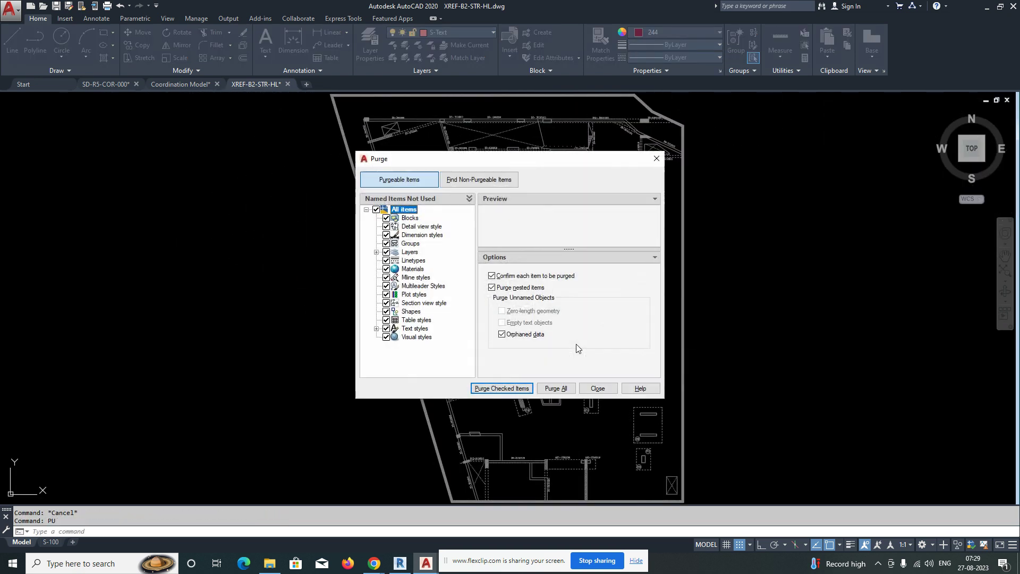
{"action": "left_click", "coordinate": [502, 388]}
{"action": "left_click", "coordinate": [422, 270]}
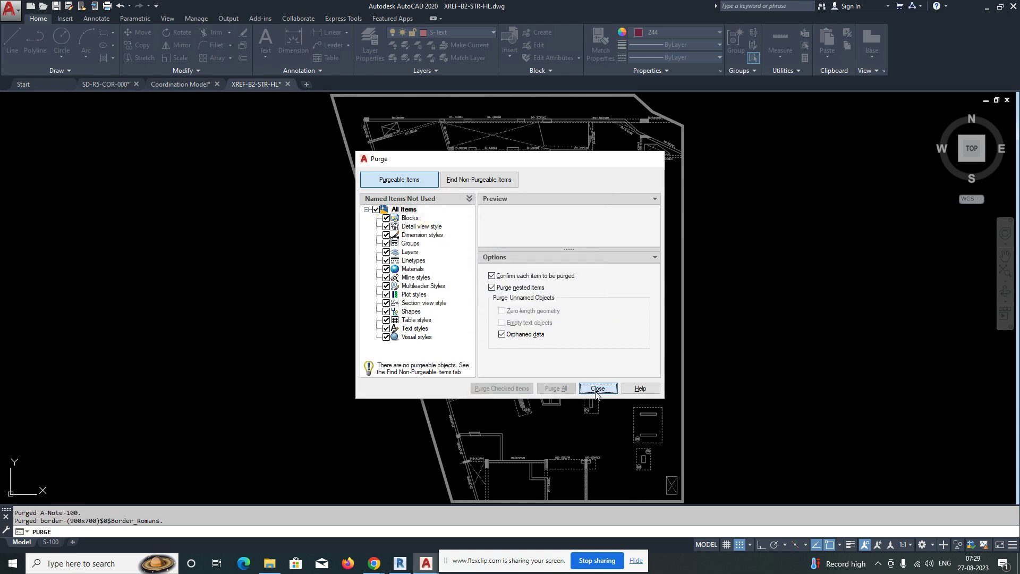
{"action": "left_click", "coordinate": [598, 388]}
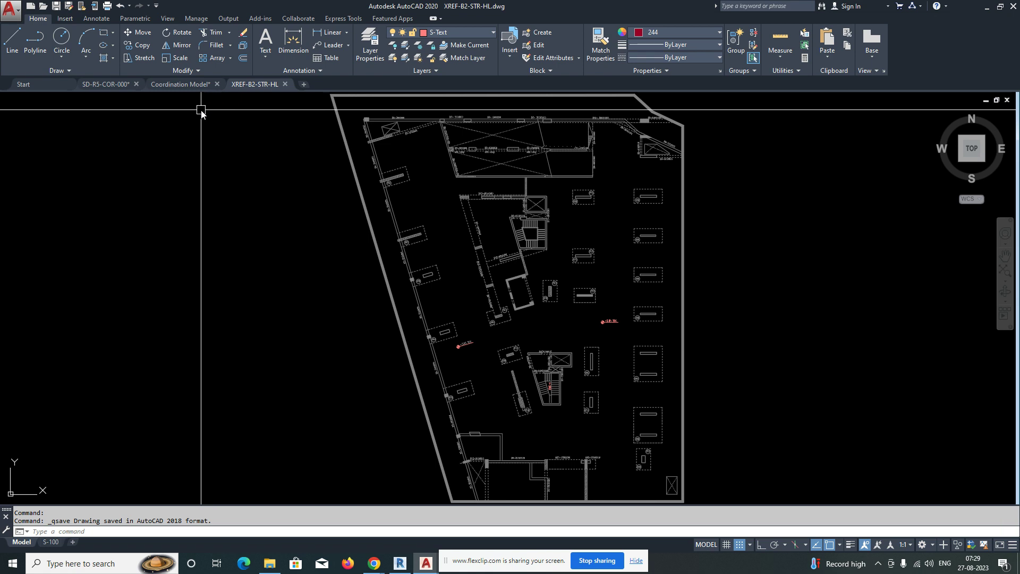
Return to the Coordination Model and reload the changed XREF-B2-STR-HL reference, showing the full extents
{"action": "left_click", "coordinate": [186, 85]}
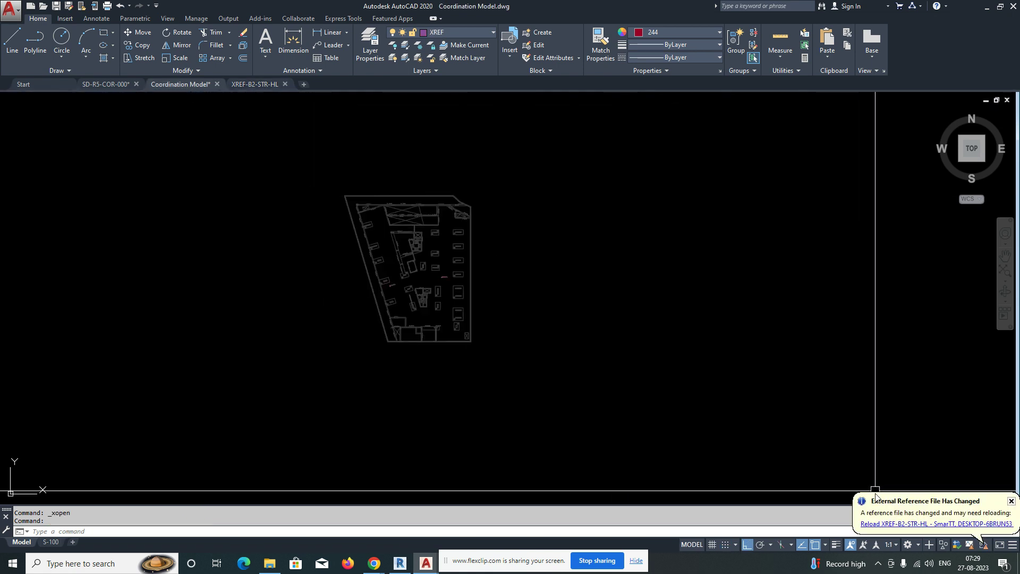
{"action": "left_click", "coordinate": [884, 524]}
{"action": "middle_click", "coordinate": [589, 303]}
{"action": "middle_click", "coordinate": [588, 303]}
Erase the red horizontal marker polyline at the origin of the Coordination Model
{"action": "middle_click_drag", "start_coordinate": [574, 466], "coordinate": [547, 382]}
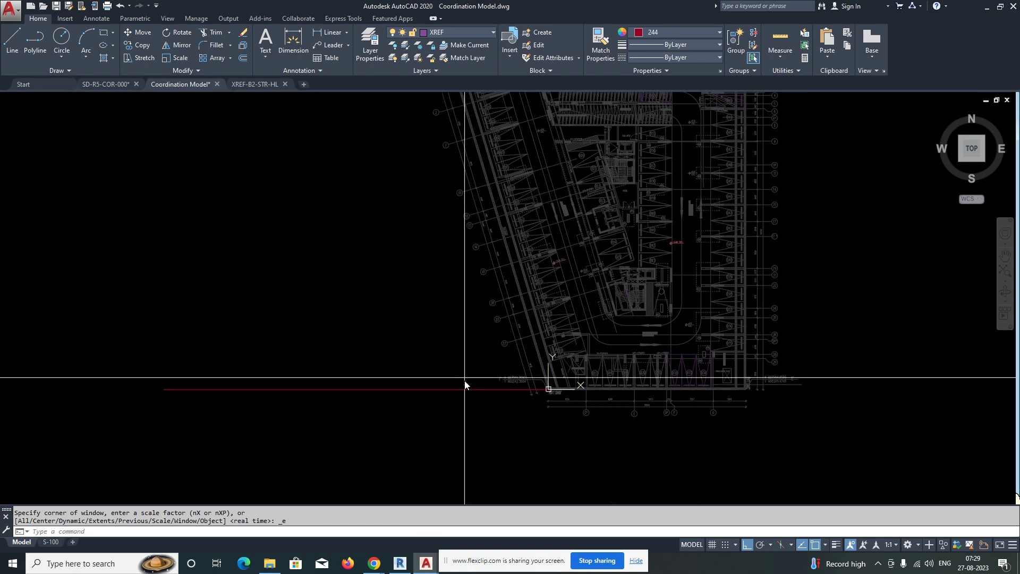
{"action": "left_click_drag", "start_coordinate": [465, 384], "coordinate": [441, 420]}
{"action": "scroll", "coordinate": [441, 420], "scroll_direction": "up", "scroll_amount": 5}
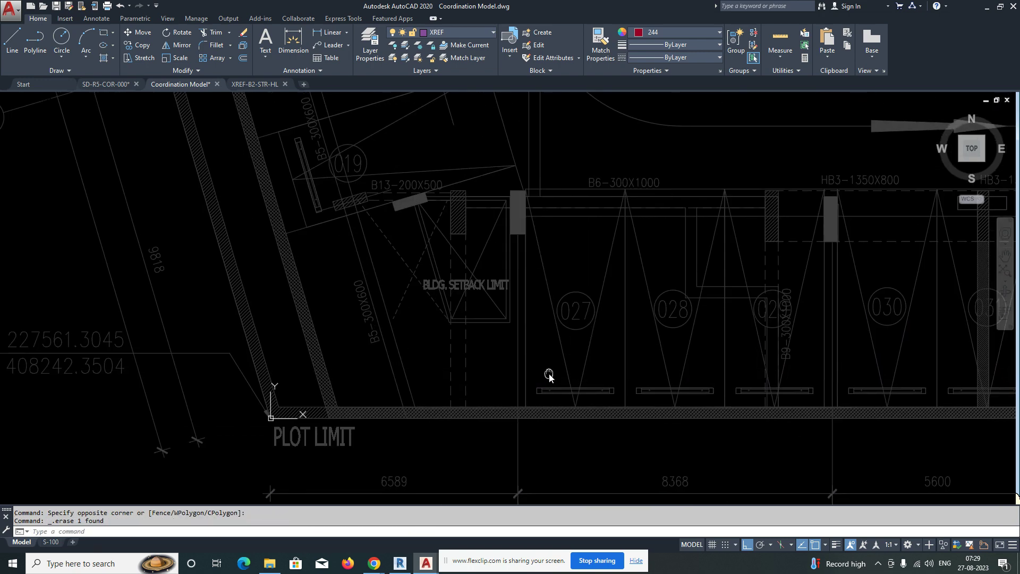
Examine how the structural reference aligns with the architectural walls and plot limit at the lower-left corner
{"action": "scroll", "coordinate": [391, 391], "scroll_direction": "down", "scroll_amount": 8}
{"action": "scroll", "coordinate": [365, 352], "scroll_direction": "up", "scroll_amount": 10}
{"action": "key", "text": "Escape"}
{"action": "left_click", "coordinate": [356, 340]}
{"action": "scroll", "coordinate": [372, 351], "scroll_direction": "down", "scroll_amount": 5}
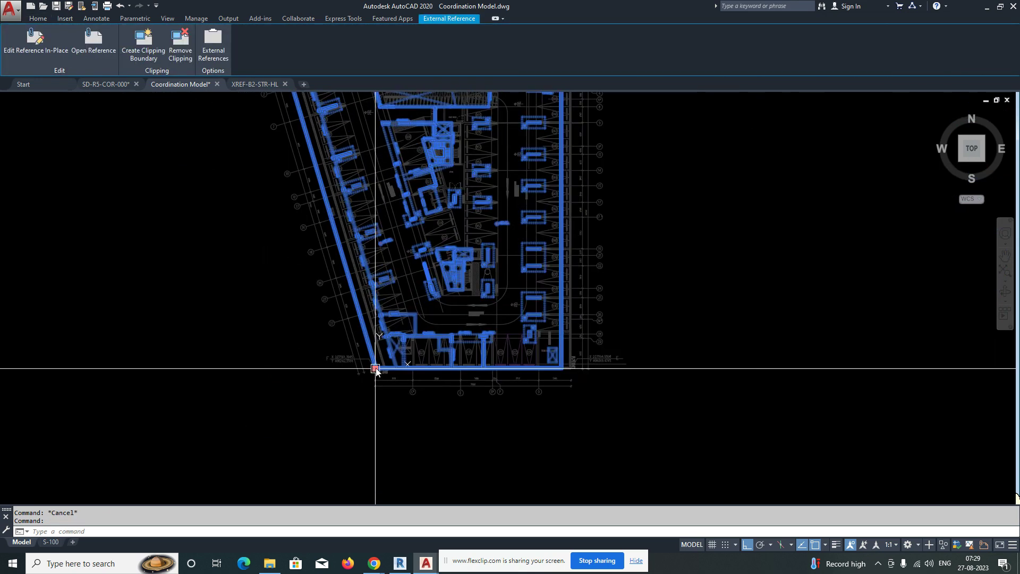
{"action": "scroll", "coordinate": [375, 407], "scroll_direction": "up", "scroll_amount": 6}
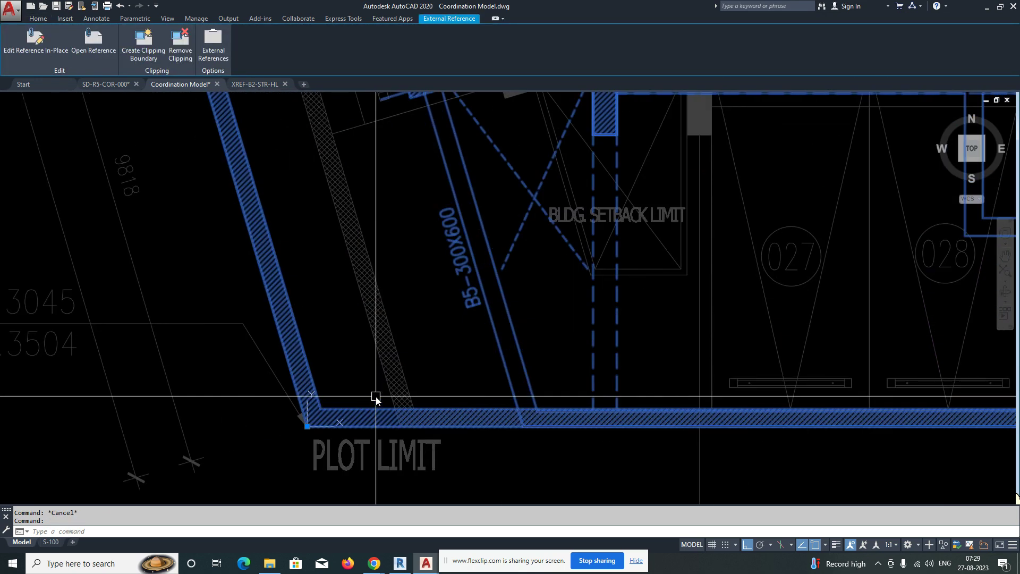
{"action": "scroll", "coordinate": [374, 376], "scroll_direction": "down", "scroll_amount": 2}
{"action": "scroll", "coordinate": [374, 375], "scroll_direction": "down", "scroll_amount": 5}
{"action": "scroll", "coordinate": [376, 372], "scroll_direction": "up", "scroll_amount": 4}
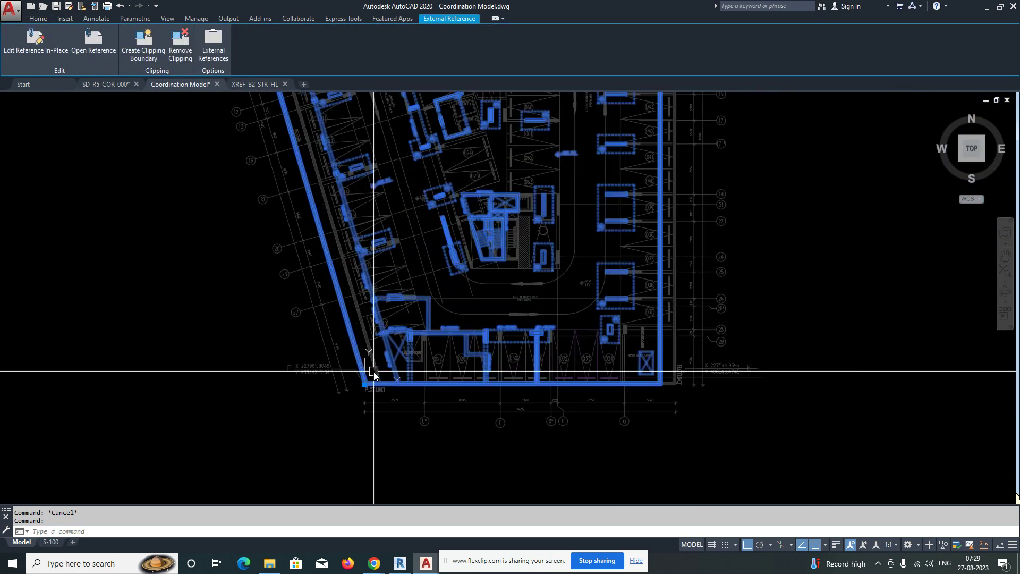
{"action": "scroll", "coordinate": [395, 367], "scroll_direction": "up", "scroll_amount": 6}
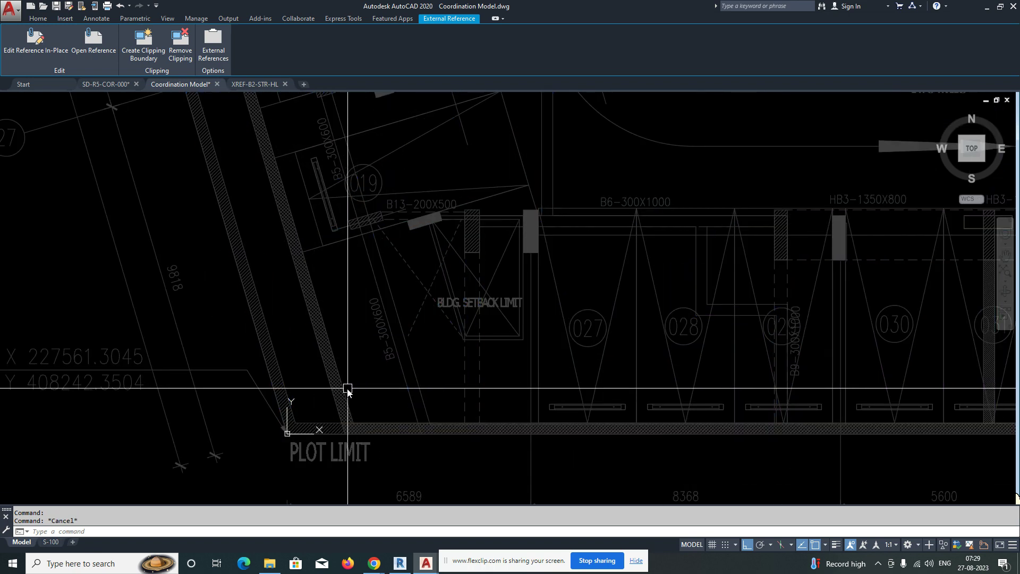
{"action": "key", "text": "Escape"}
{"action": "middle_click_drag", "start_coordinate": [344, 390], "coordinate": [392, 346]}
{"action": "left_click", "coordinate": [377, 379]}
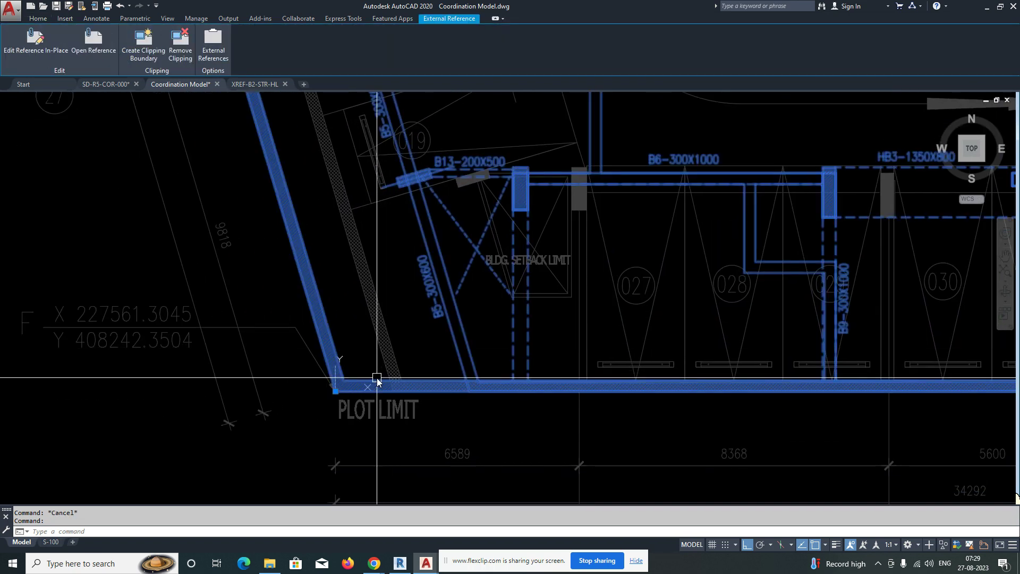
{"action": "scroll", "coordinate": [370, 377], "scroll_direction": "up", "scroll_amount": 1}
{"action": "key", "text": "Escape"}
Check where 0,0,0 falls at the plot-limit corner of the Coordination Model using a temporary polyline
{"action": "type", "text": "l"}
{"action": "key", "text": "Return"}
{"action": "middle_click_drag", "start_coordinate": [412, 401], "coordinate": [417, 357]}
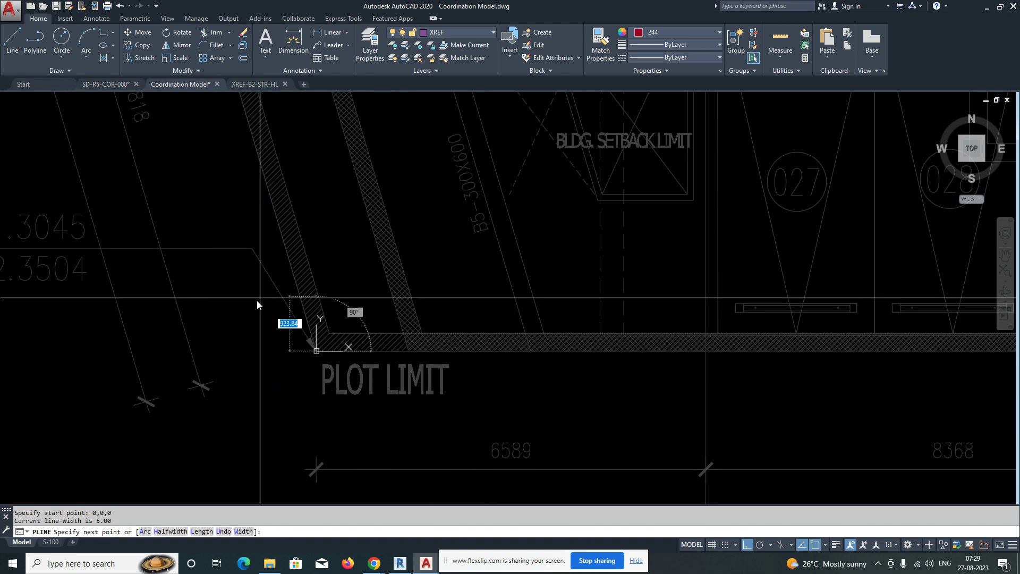
{"action": "key", "text": "Escape"}
{"action": "key", "text": "Escape"}
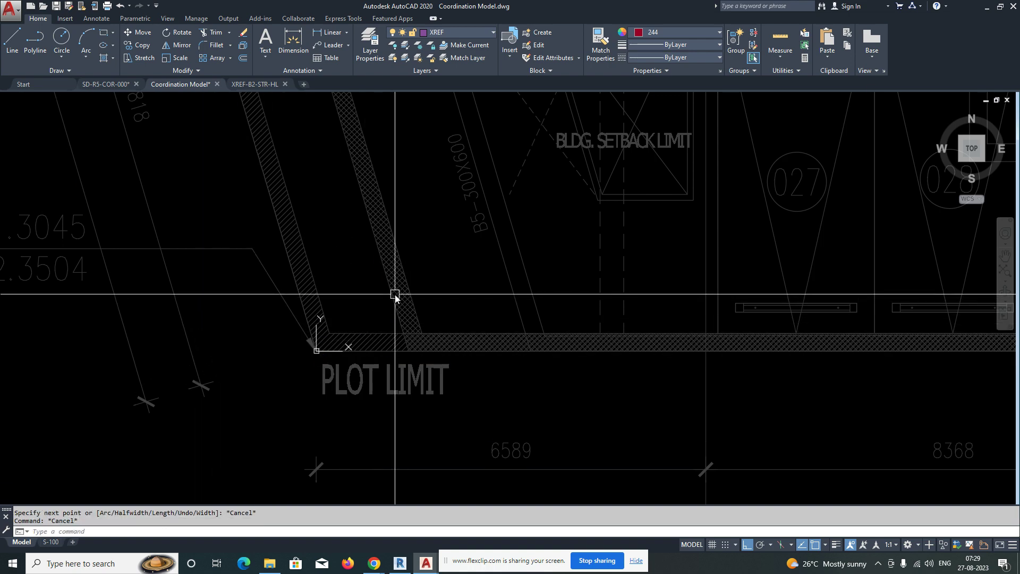
Open the XREF-BASEMENT-02 reference as its own drawing and show its lower-left plot-limit corner
{"action": "left_click", "coordinate": [395, 294]}
{"action": "right_click", "coordinate": [395, 296]}
{"action": "left_click", "coordinate": [435, 289]}
{"action": "scroll", "coordinate": [408, 474], "scroll_direction": "up", "scroll_amount": 10}
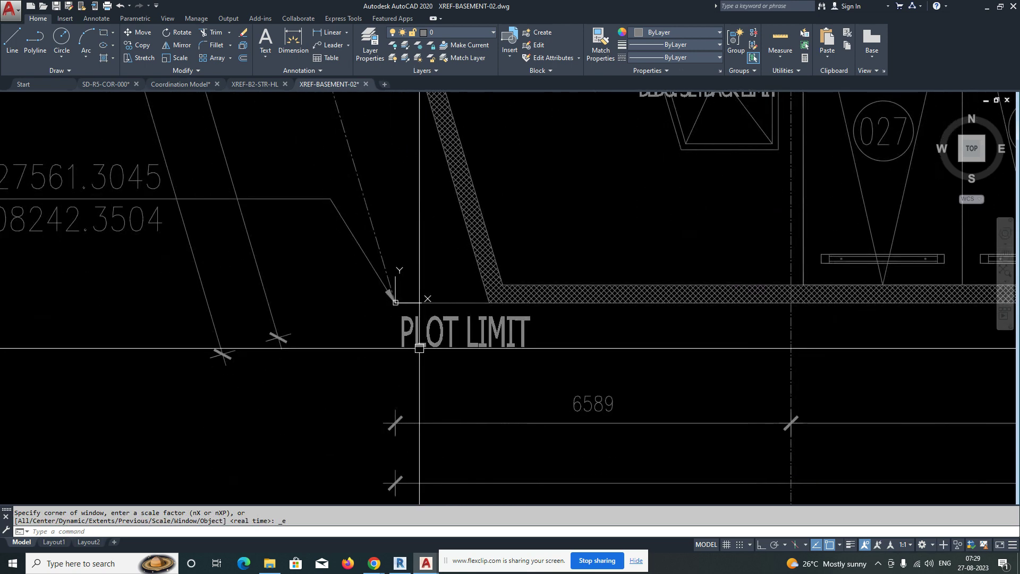
Check the origin against the plot-limit corner in XREF-BASEMENT-02 with a temporary polyline from 0,0,0
{"action": "type", "text": "pl"}
{"action": "key", "text": "Return"}
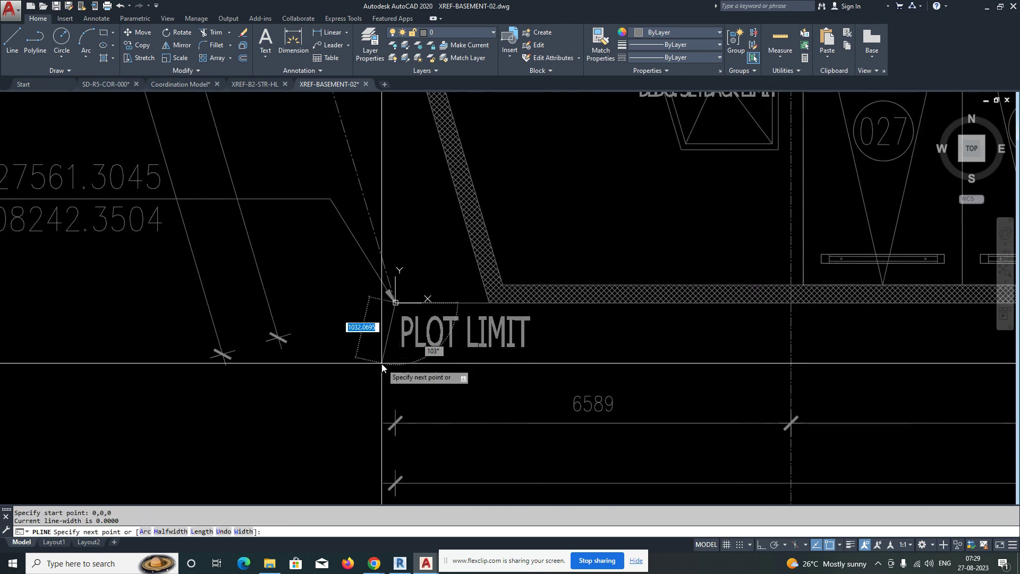
{"action": "scroll", "coordinate": [382, 366], "scroll_direction": "down", "scroll_amount": 6}
{"action": "key", "text": "Escape"}
{"action": "key", "text": "Escape"}
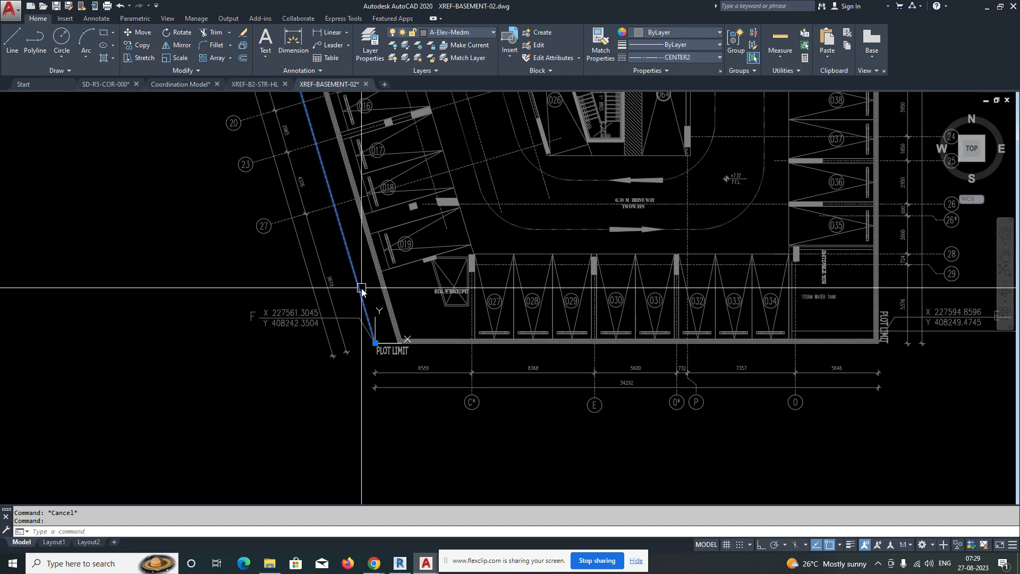
Copy the plot-limit lines and the F coordinate label at the lower-left corner of XREF-BASEMENT-02 with base point 0,0,0
{"action": "scroll", "coordinate": [362, 288], "scroll_direction": "up", "scroll_amount": 8}
{"action": "left_click", "coordinate": [399, 384]}
{"action": "scroll", "coordinate": [352, 356], "scroll_direction": "down", "scroll_amount": 6}
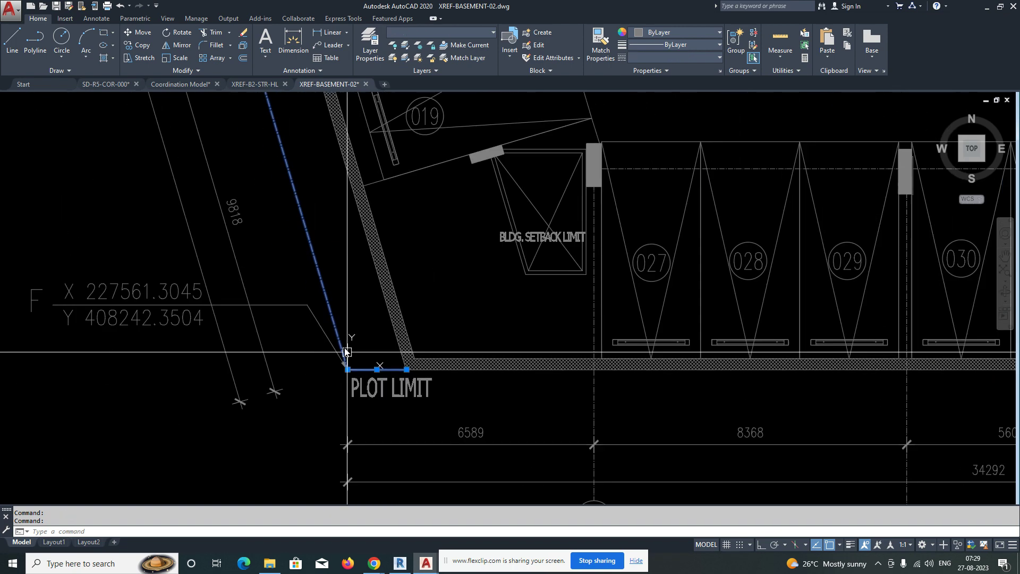
{"action": "scroll", "coordinate": [231, 287], "scroll_direction": "up", "scroll_amount": 4}
{"action": "left_click", "coordinate": [231, 287]}
{"action": "left_click", "coordinate": [161, 393]}
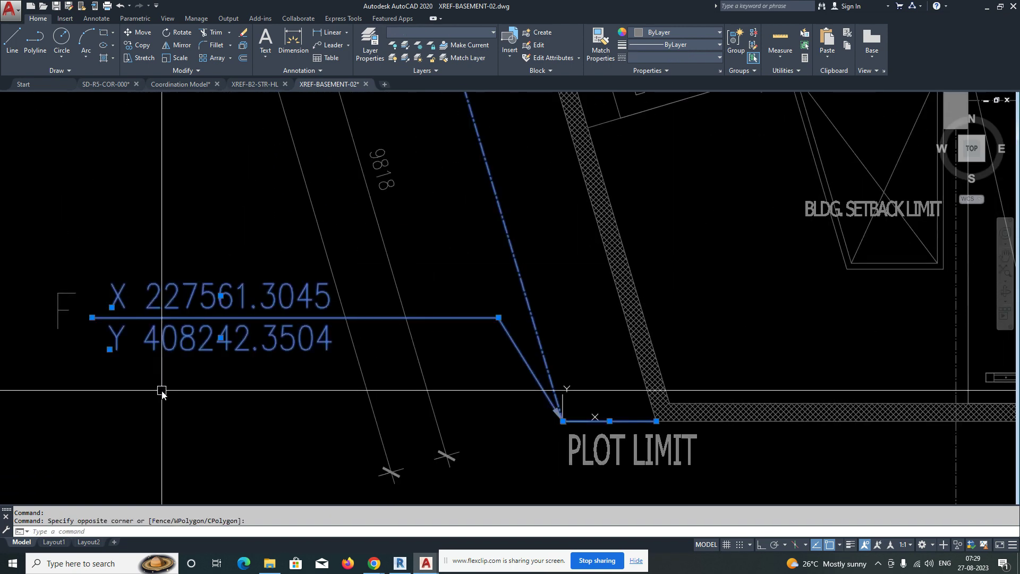
{"action": "type", "text": "COPYBAS"}
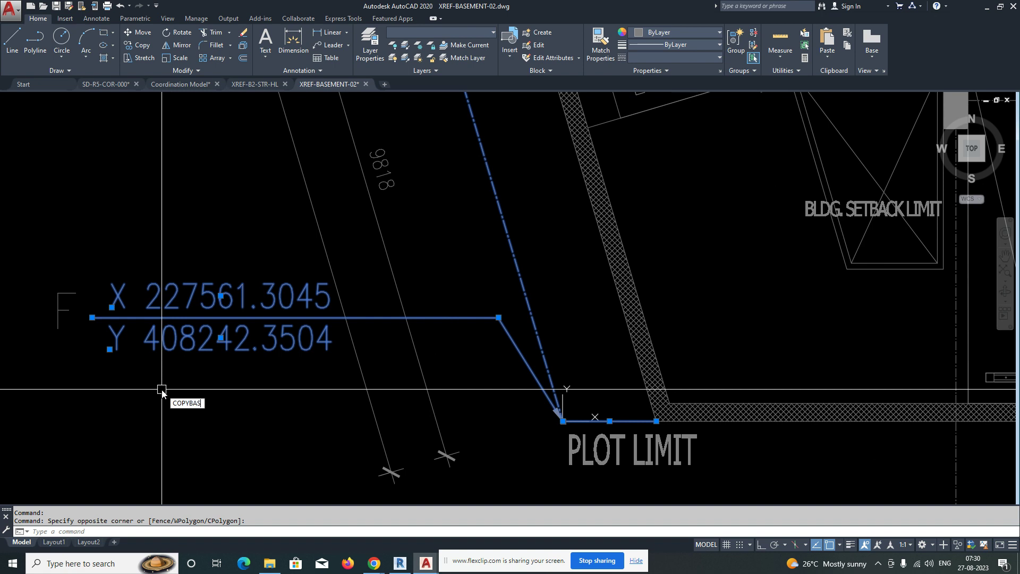
{"action": "type", "text": "E"}
{"action": "key", "text": "Return"}
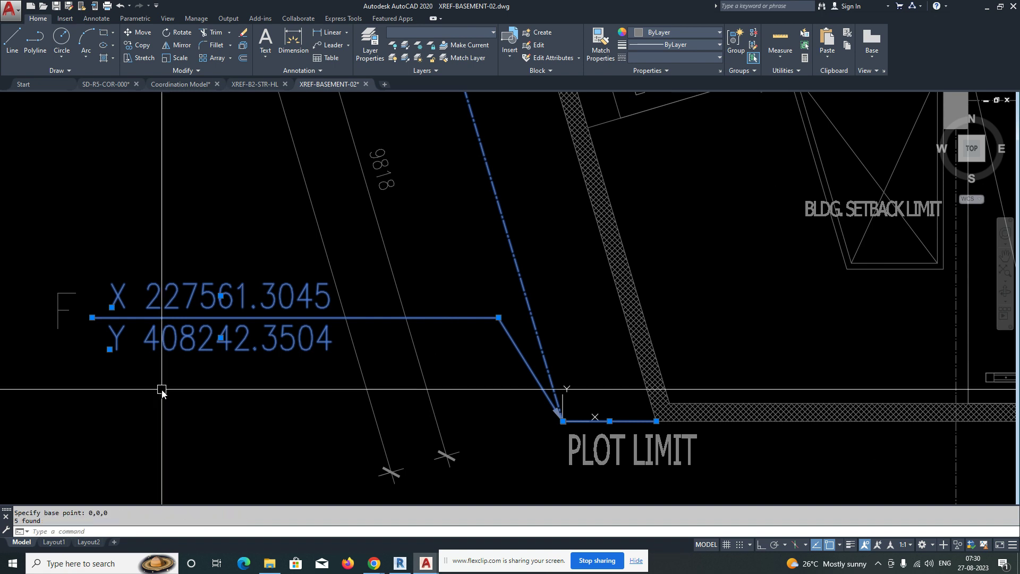
{"action": "key", "text": "Escape"}
{"action": "key", "text": "Escape"}
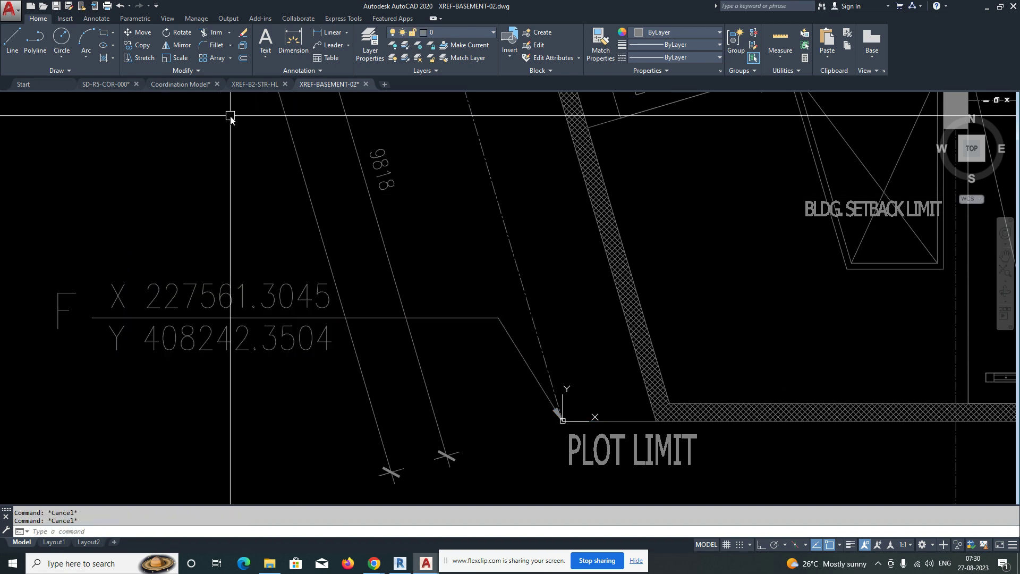
Paste the copied plot-limit geometry and coordinate label into XREF-B2-STR-HL at their original coordinates
{"action": "left_click", "coordinate": [247, 89]}
{"action": "right_click", "coordinate": [288, 296]}
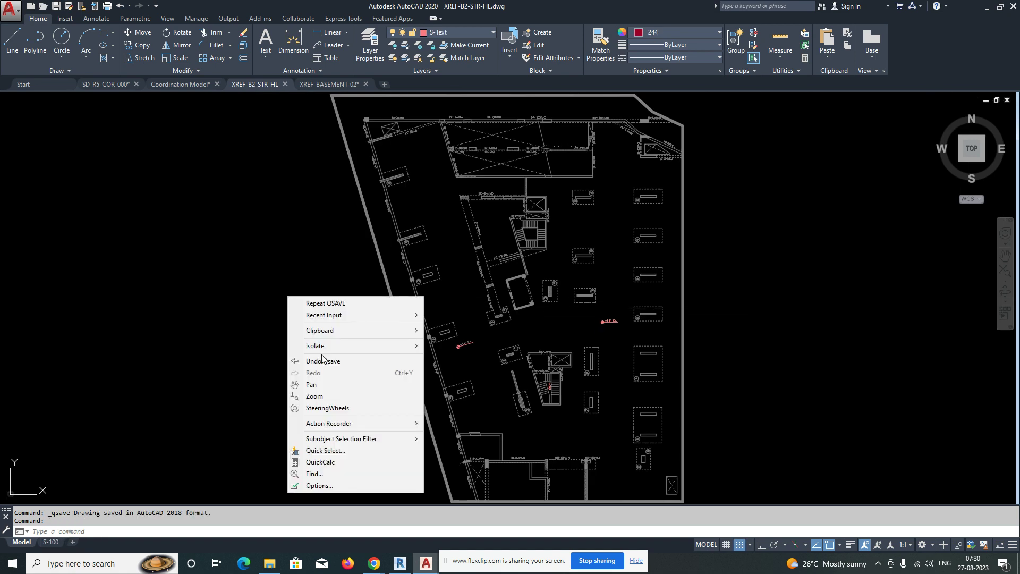
{"action": "mouse_move", "coordinate": [327, 333]}
{"action": "left_click", "coordinate": [466, 390]}
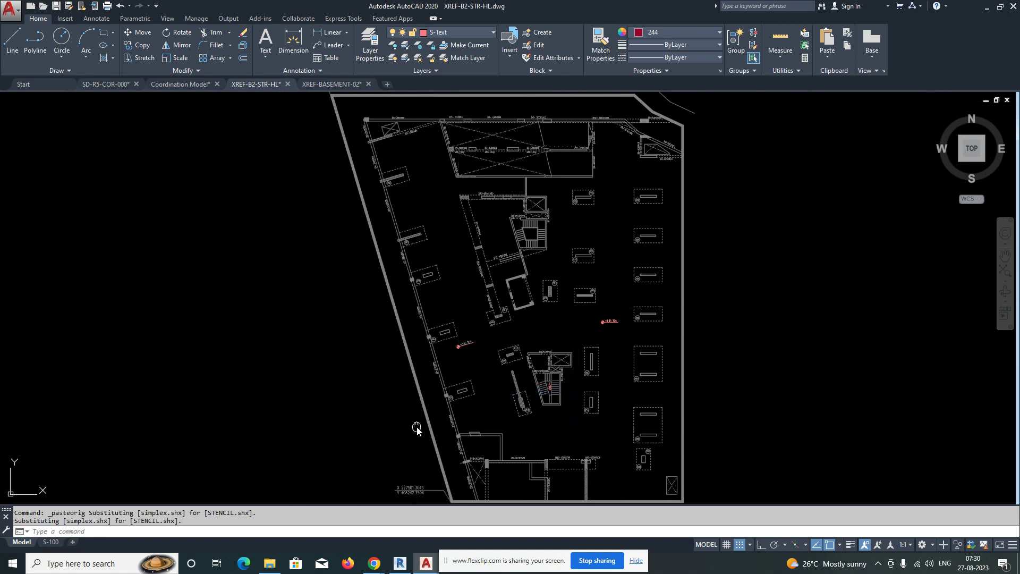
{"action": "scroll", "coordinate": [411, 372], "scroll_direction": "up", "scroll_amount": 2}
{"action": "scroll", "coordinate": [411, 372], "scroll_direction": "up", "scroll_amount": 2}
{"action": "scroll", "coordinate": [371, 342], "scroll_direction": "down", "scroll_amount": 8}
Move all structural objects, excluding the pasted plot-limit geometry and label, a short distance clear of the plot-limit corner
{"action": "key", "text": "m"}
{"action": "key", "text": "Return"}
{"action": "left_click", "coordinate": [308, 234]}
{"action": "scroll", "coordinate": [372, 393], "scroll_direction": "up", "scroll_amount": 5}
{"action": "left_click", "coordinate": [629, 391]}
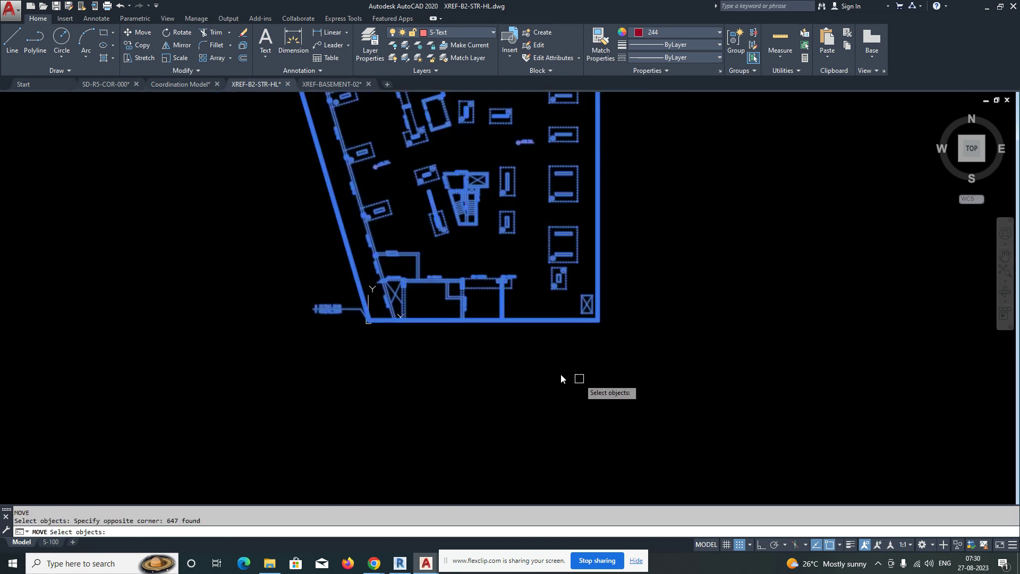
{"action": "scroll", "coordinate": [330, 311], "scroll_direction": "up", "scroll_amount": 4}
{"action": "left_click", "coordinate": [237, 280], "text": "shift"}
{"action": "left_click", "coordinate": [489, 416], "text": "shift"}
{"action": "scroll", "coordinate": [404, 334], "scroll_direction": "up", "scroll_amount": 6}
{"action": "key", "text": "Return"}
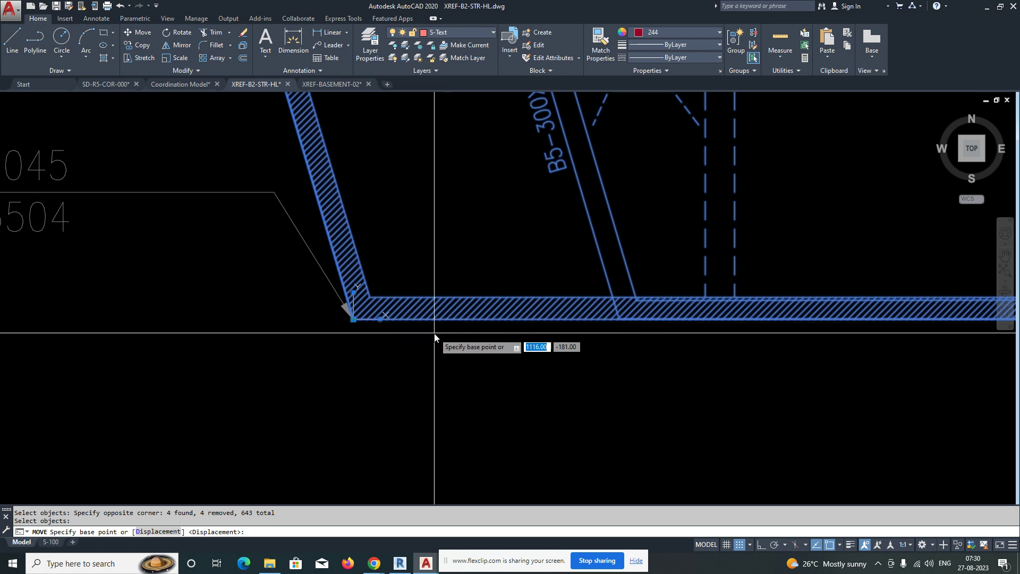
{"action": "key", "text": "Escape"}
{"action": "key", "text": "Escape"}
{"action": "scroll", "coordinate": [423, 334], "scroll_direction": "down", "scroll_amount": 1}
{"action": "key", "text": "Return"}
{"action": "type", "text": "p"}
{"action": "key", "text": "Return"}
{"action": "key", "text": "Return"}
{"action": "left_click", "coordinate": [395, 380]}
{"action": "scroll", "coordinate": [396, 379], "scroll_direction": "up", "scroll_amount": 1}
{"action": "left_click", "coordinate": [436, 359]}
{"action": "key", "text": "Escape"}
Move the same structural objects from their lower-left wall corner to the inner end of the pasted horizontal plot-limit line
{"action": "type", "text": "m"}
{"action": "key", "text": "Return"}
{"action": "type", "text": "p"}
{"action": "key", "text": "Return"}
{"action": "key", "text": "Return"}
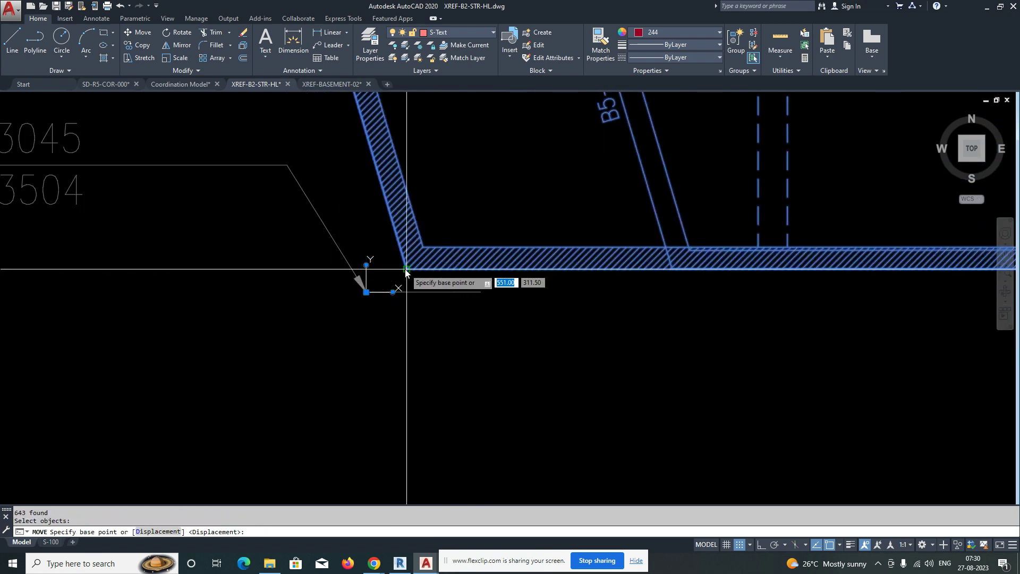
{"action": "left_click", "coordinate": [407, 269]}
Erase the pasted reference geometry at the plot-limit corner and save XREF-B2-STR-HL
{"action": "key", "text": "Escape"}
{"action": "scroll", "coordinate": [431, 325], "scroll_direction": "down", "scroll_amount": 1}
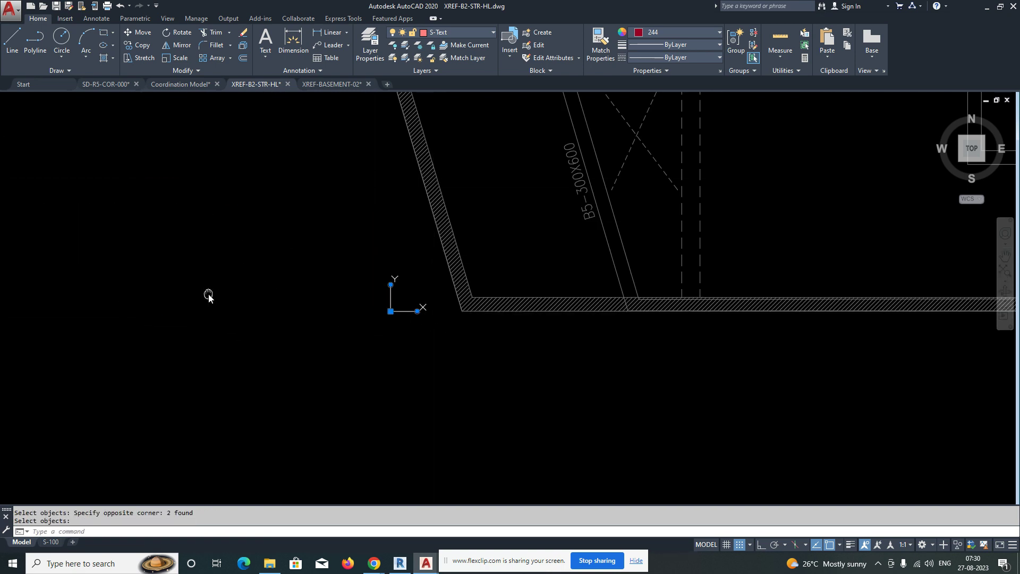
{"action": "middle_click", "coordinate": [246, 314]}
{"action": "middle_click", "coordinate": [247, 314]}
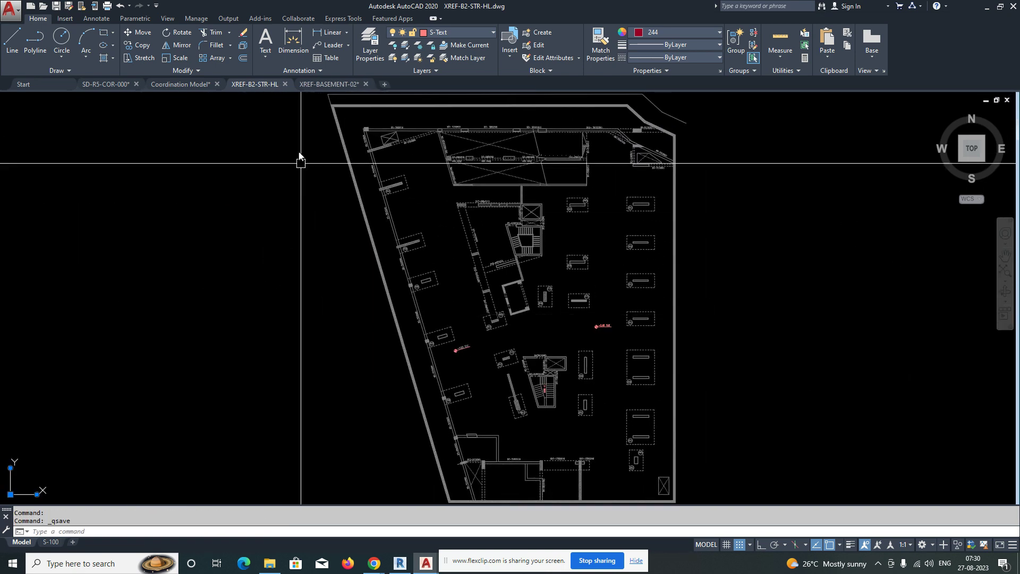
Return to the Coordination Model drawing and reload the changed XREF-B2-STR-HL reference
{"action": "left_click", "coordinate": [199, 88]}
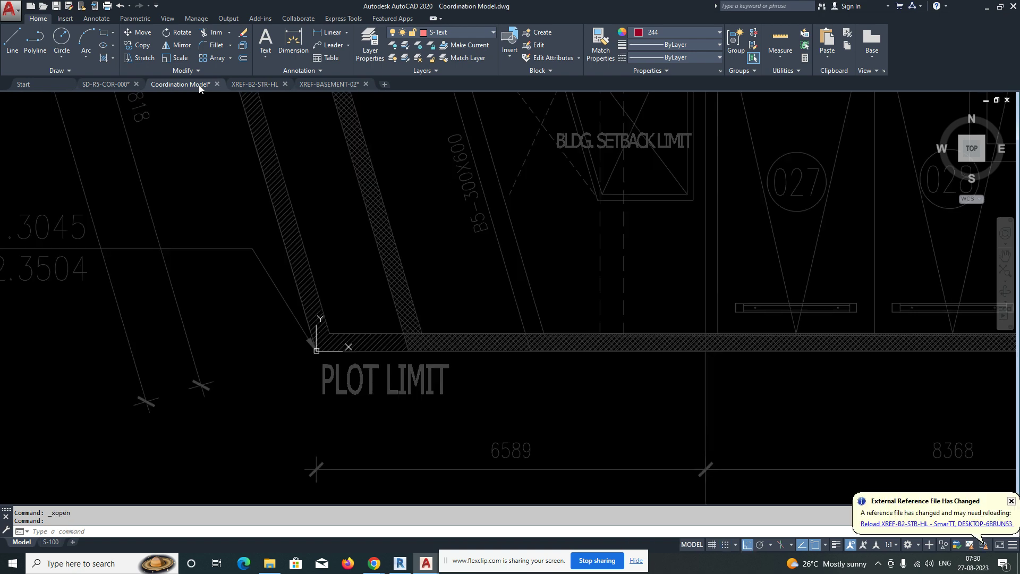
{"action": "left_click", "coordinate": [896, 527]}
Examine how the reloaded structural reference aligns with the architectural walls and columns across the basement plan
{"action": "scroll", "coordinate": [426, 353], "scroll_direction": "down", "scroll_amount": 5}
{"action": "scroll", "coordinate": [512, 261], "scroll_direction": "up", "scroll_amount": 8}
{"action": "scroll", "coordinate": [467, 381], "scroll_direction": "down", "scroll_amount": 10}
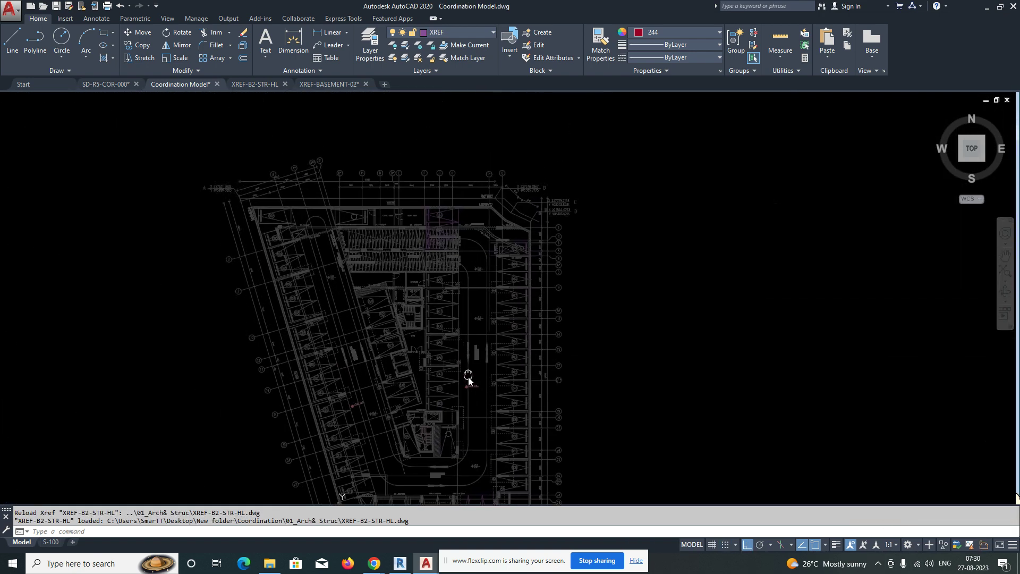
{"action": "scroll", "coordinate": [432, 220], "scroll_direction": "up", "scroll_amount": 6}
{"action": "scroll", "coordinate": [572, 237], "scroll_direction": "down", "scroll_amount": 8}
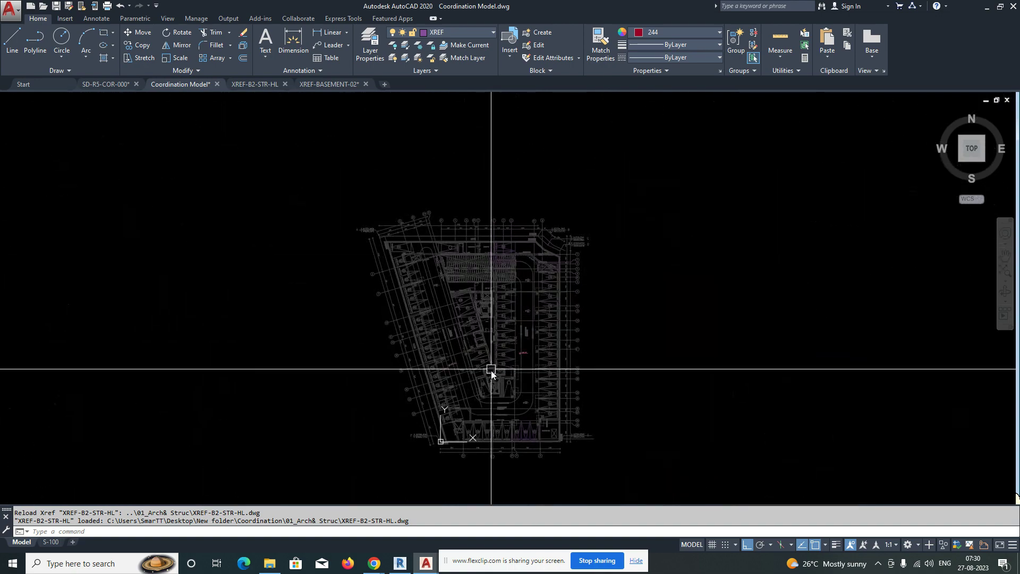
{"action": "scroll", "coordinate": [452, 369], "scroll_direction": "up", "scroll_amount": 9}
{"action": "scroll", "coordinate": [452, 368], "scroll_direction": "up", "scroll_amount": 3}
{"action": "scroll", "coordinate": [367, 317], "scroll_direction": "down", "scroll_amount": 8}
{"action": "scroll", "coordinate": [425, 319], "scroll_direction": "up", "scroll_amount": 8}
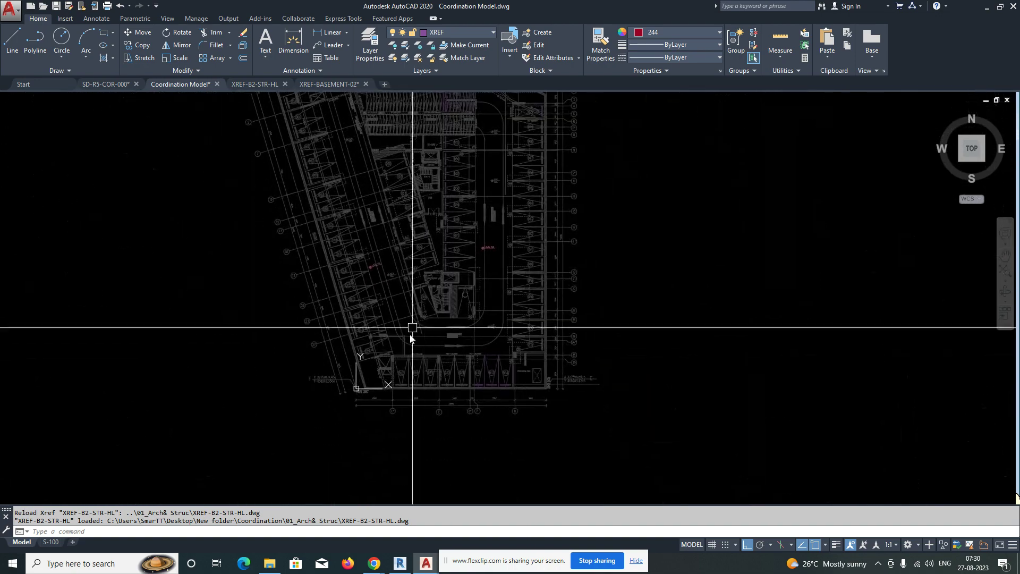
{"action": "scroll", "coordinate": [366, 390], "scroll_direction": "up", "scroll_amount": 2}
{"action": "scroll", "coordinate": [393, 398], "scroll_direction": "down", "scroll_amount": 8}
{"action": "scroll", "coordinate": [491, 396], "scroll_direction": "up", "scroll_amount": 2}
{"action": "middle_click_drag", "start_coordinate": [491, 396], "coordinate": [495, 417]}
{"action": "middle_click_drag", "start_coordinate": [516, 340], "coordinate": [521, 396]}
{"action": "middle_click", "coordinate": [479, 337]}
{"action": "middle_click", "coordinate": [479, 337]}
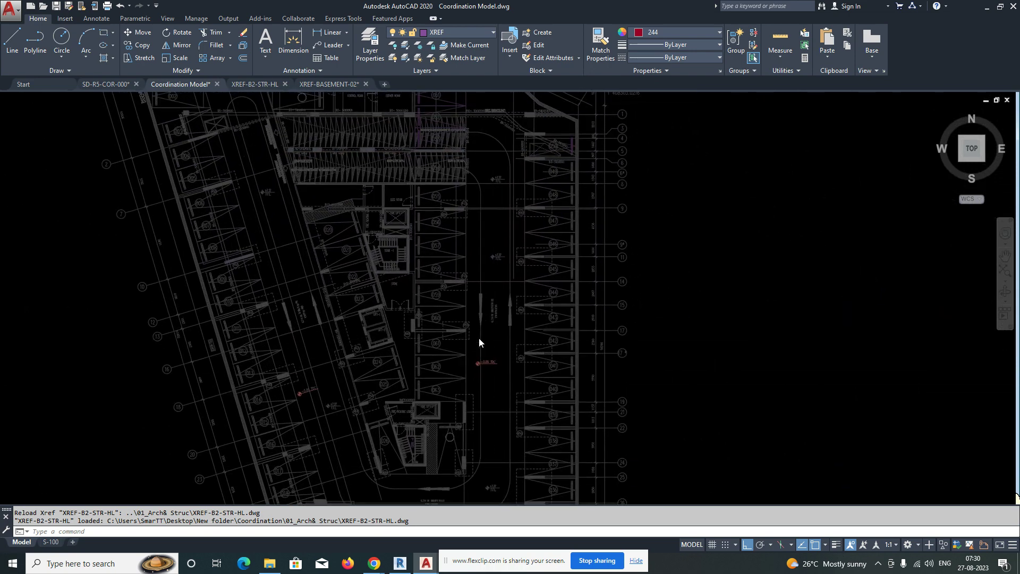
{"action": "middle_click", "coordinate": [470, 345]}
{"action": "middle_click", "coordinate": [469, 344]}
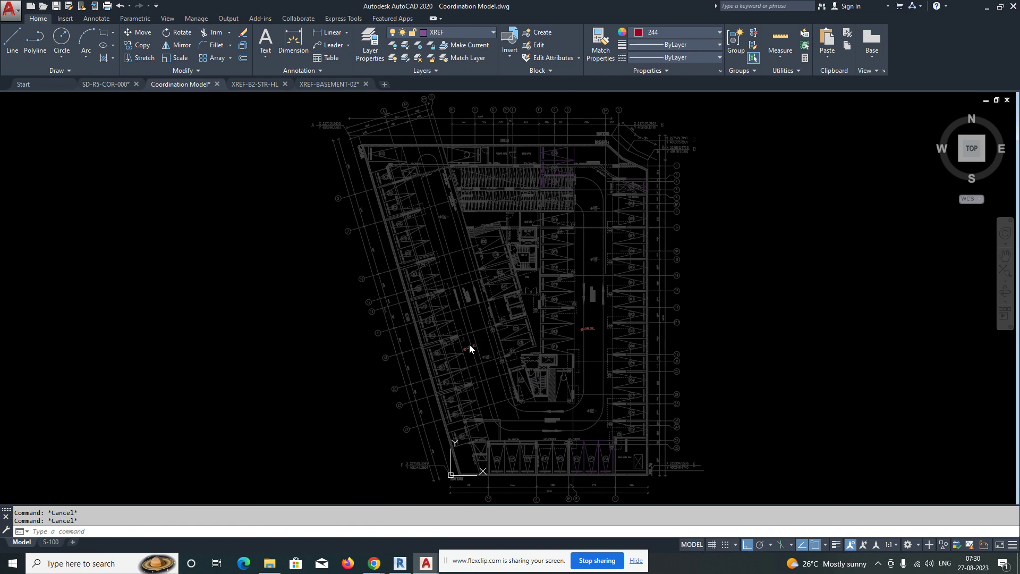
Lower the Xref display fade in the display options so the references are drawn brighter
{"action": "key", "text": "Return"}
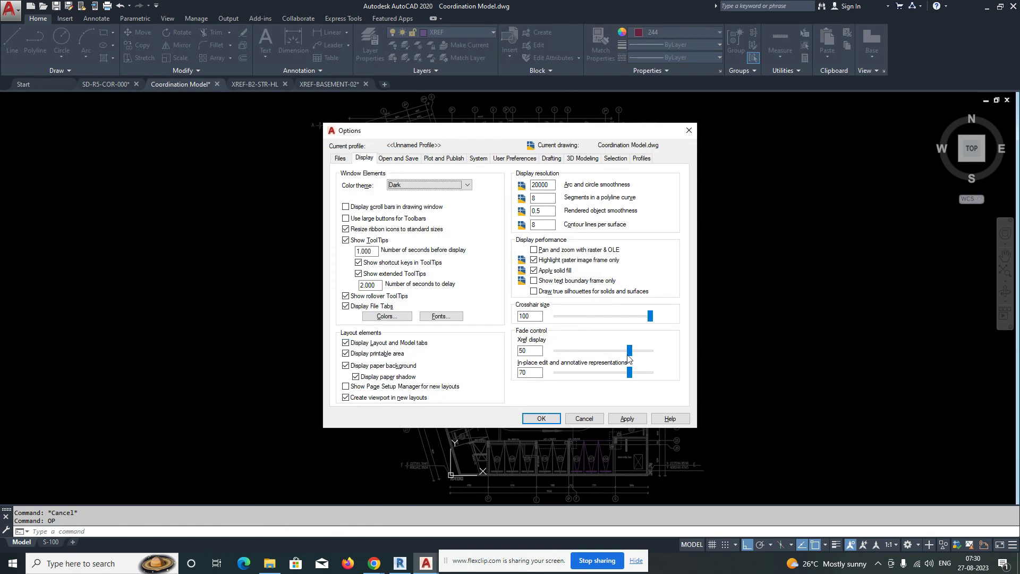
{"action": "left_click", "coordinate": [542, 419]}
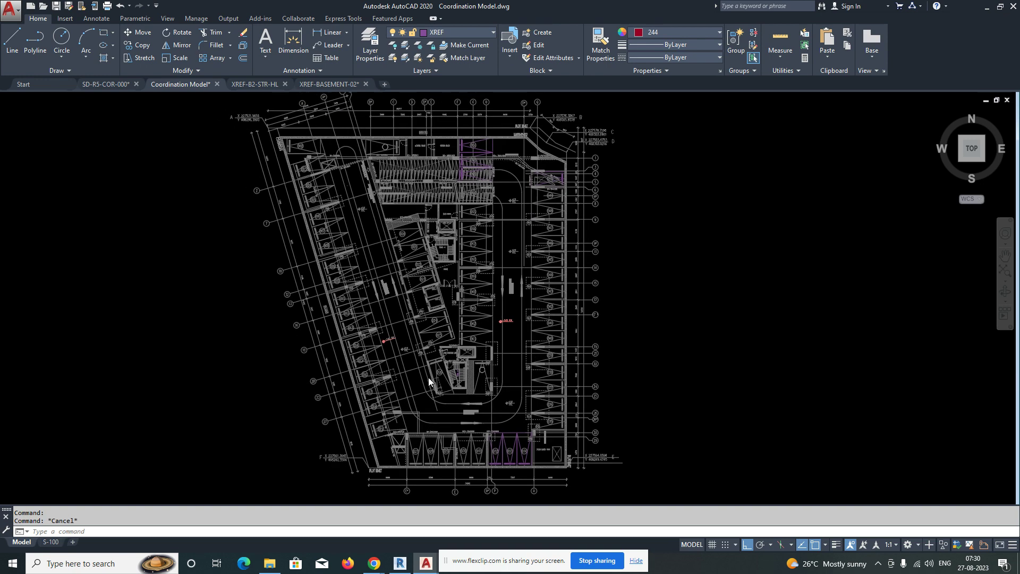
{"action": "middle_click", "coordinate": [432, 378]}
{"action": "middle_click", "coordinate": [432, 378]}
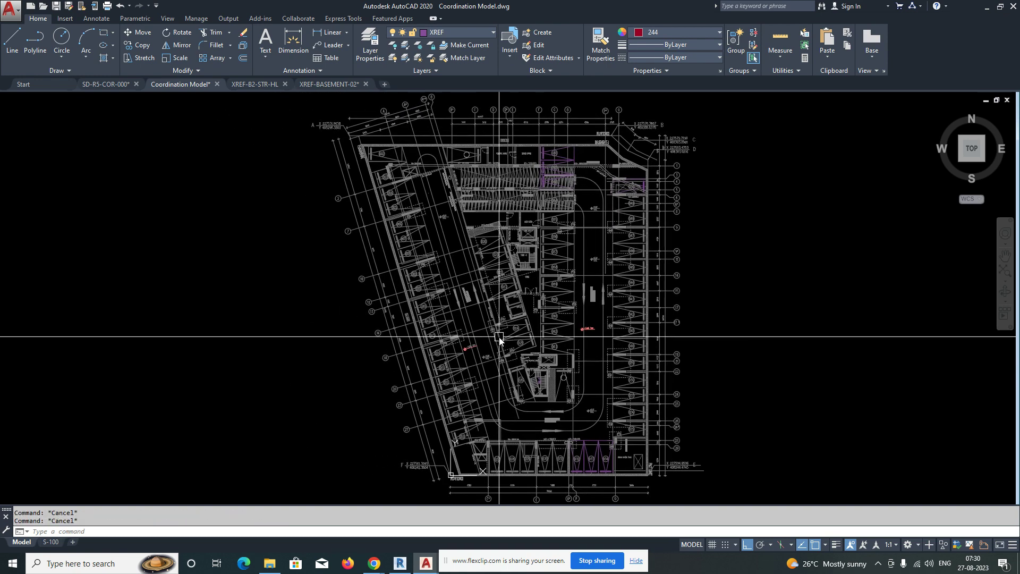
Lock the XREF layer with LAYLCK by picking one of the attached references
{"action": "type", "text": "YLCK"}
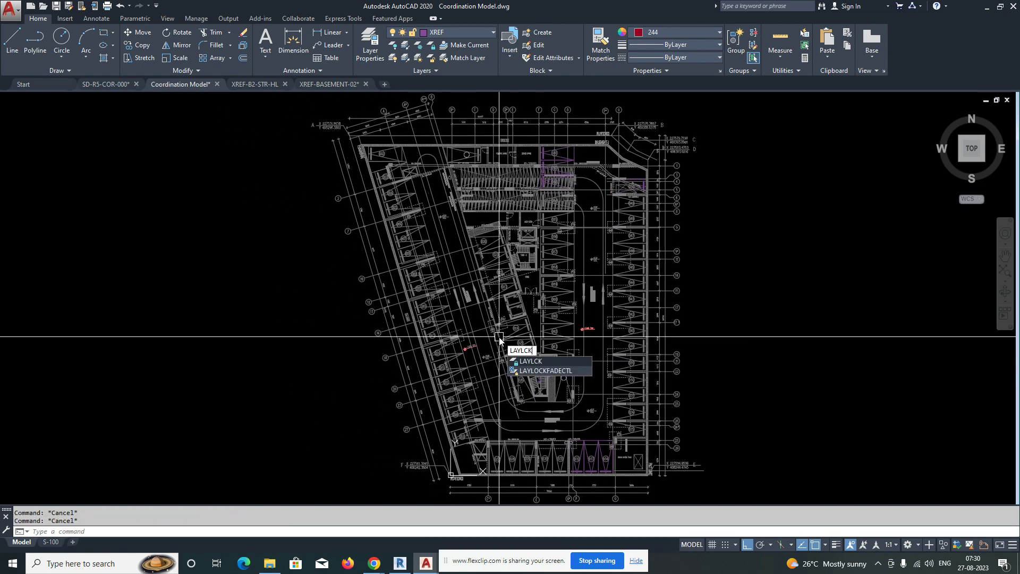
{"action": "key", "text": "Return"}
{"action": "left_click", "coordinate": [488, 333]}
{"action": "key", "text": "Escape"}
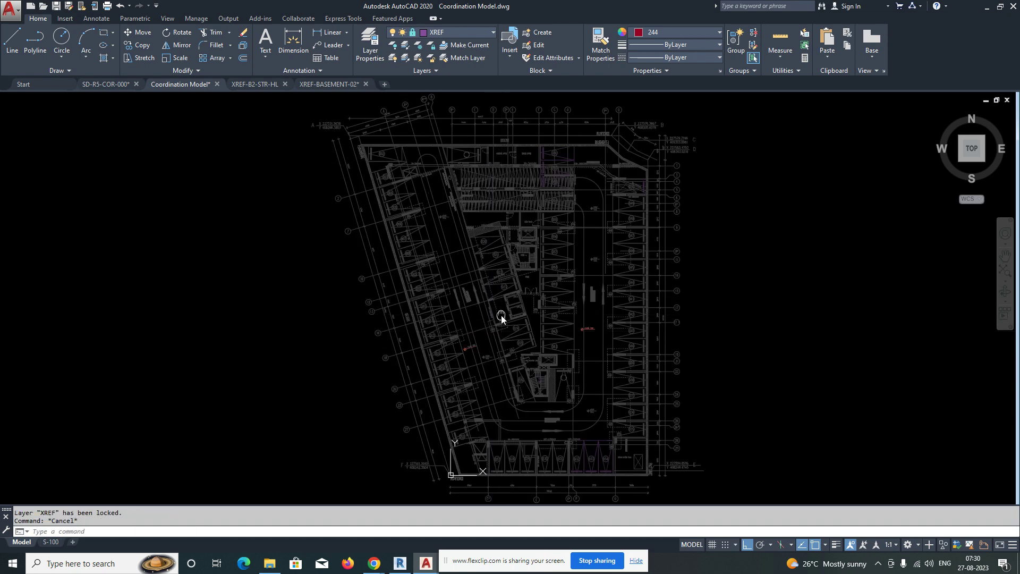
{"action": "middle_click_drag", "start_coordinate": [515, 261], "coordinate": [464, 261]}
{"action": "scroll", "coordinate": [499, 159], "scroll_direction": "up", "scroll_amount": 8}
{"action": "scroll", "coordinate": [446, 193], "scroll_direction": "down", "scroll_amount": 8}
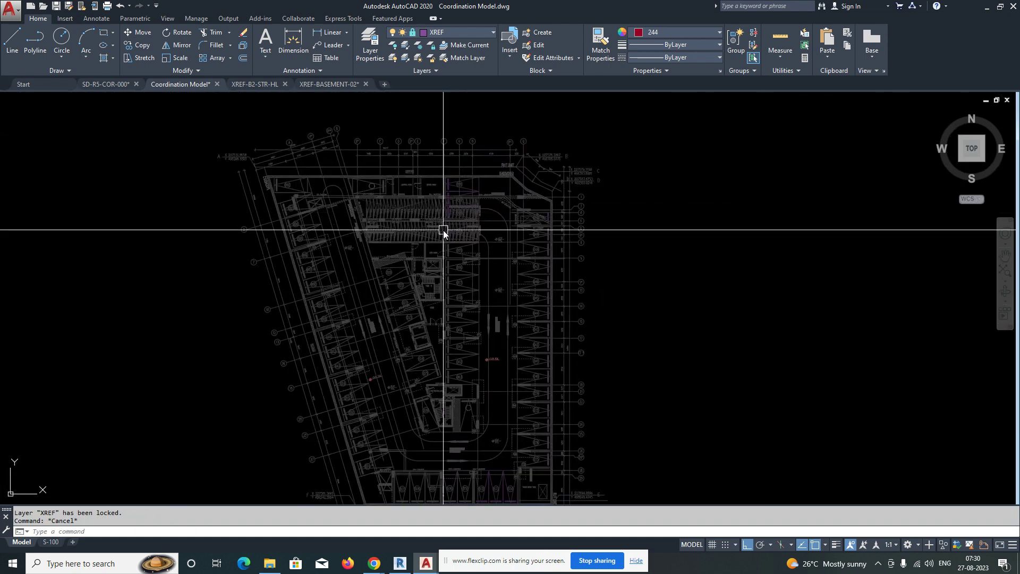
{"action": "middle_click", "coordinate": [443, 231]}
{"action": "middle_click", "coordinate": [443, 230]}
{"action": "middle_click_drag", "start_coordinate": [479, 260], "coordinate": [428, 272]}
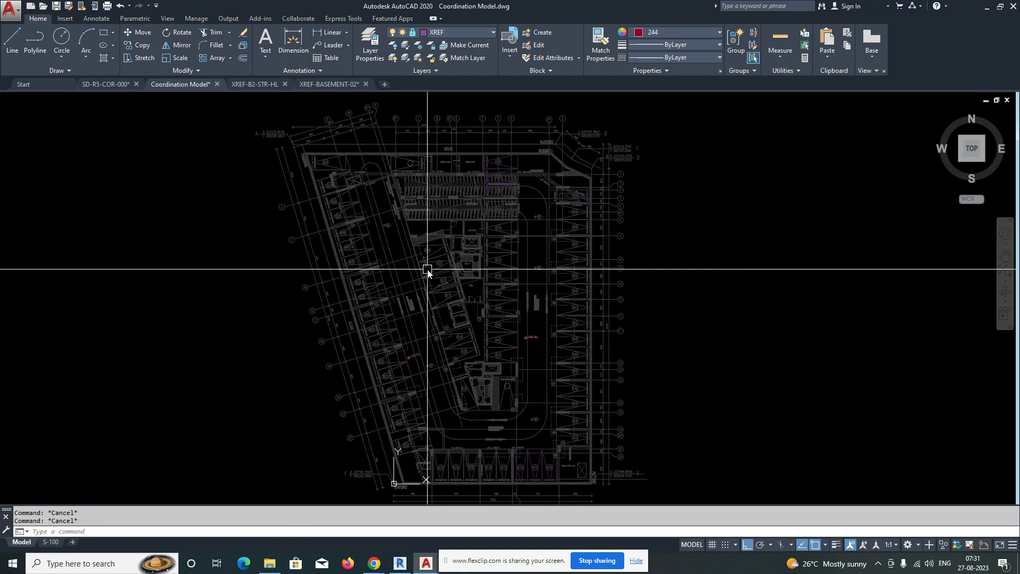
Attach XREF-EL-B2, XREF-FA-B2 and XREF-LTG-B2 from the 02_Electrical folder as relative-path overlays at insertion point 0,0,0
{"action": "type", "text": "R"}
{"action": "key", "text": "Return"}
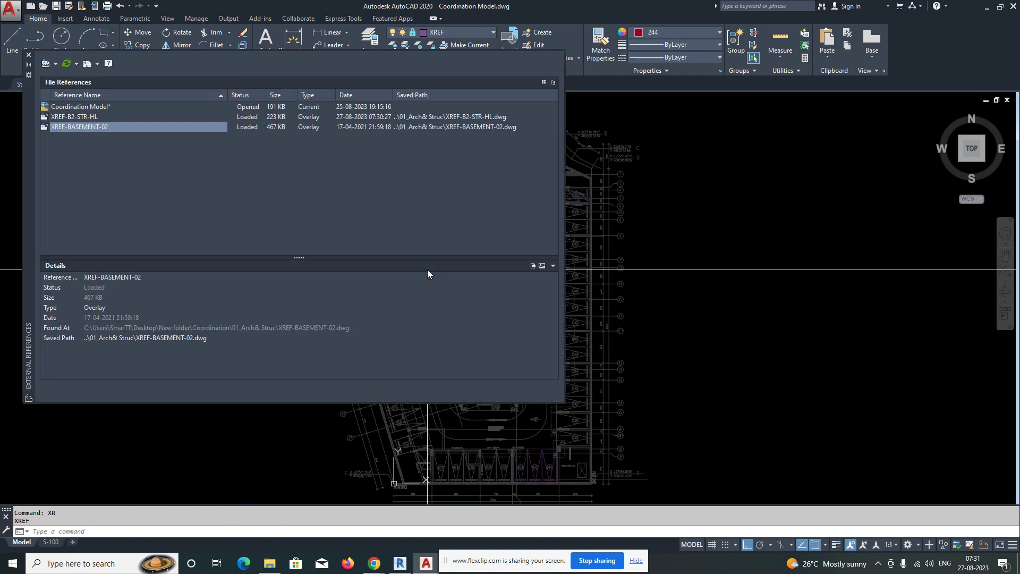
{"action": "left_click", "coordinate": [132, 168]}
{"action": "right_click", "coordinate": [114, 164]}
{"action": "left_click", "coordinate": [144, 199]}
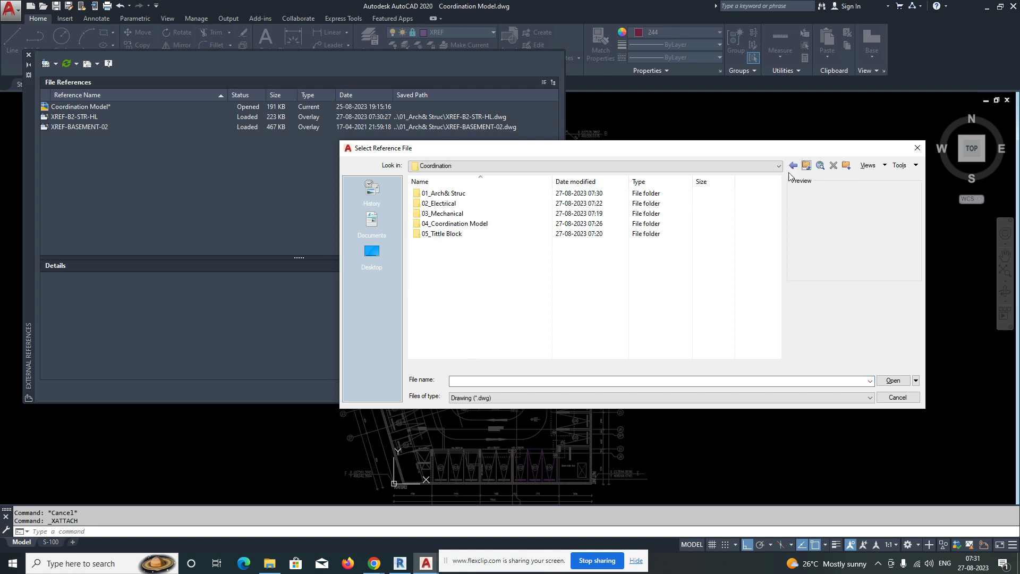
{"action": "double_click", "coordinate": [446, 206]}
{"action": "left_click", "coordinate": [440, 194]}
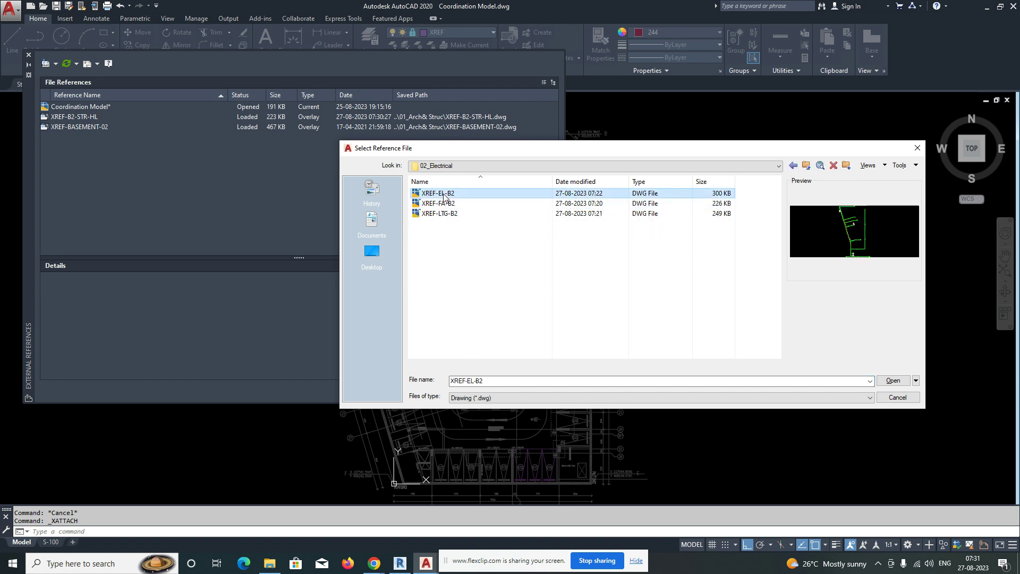
{"action": "left_click", "coordinate": [449, 214], "text": "shift"}
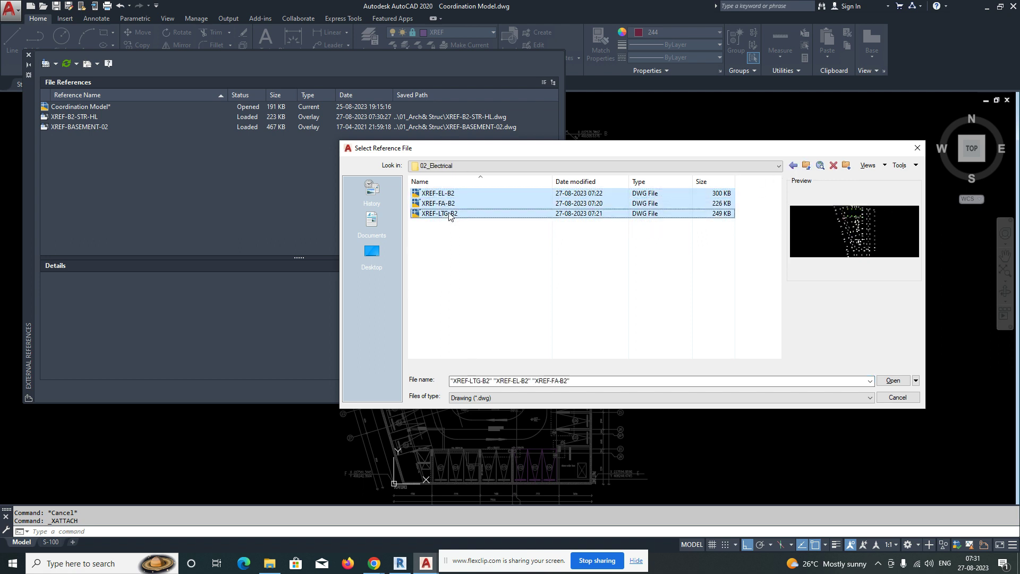
{"action": "left_click", "coordinate": [887, 382]}
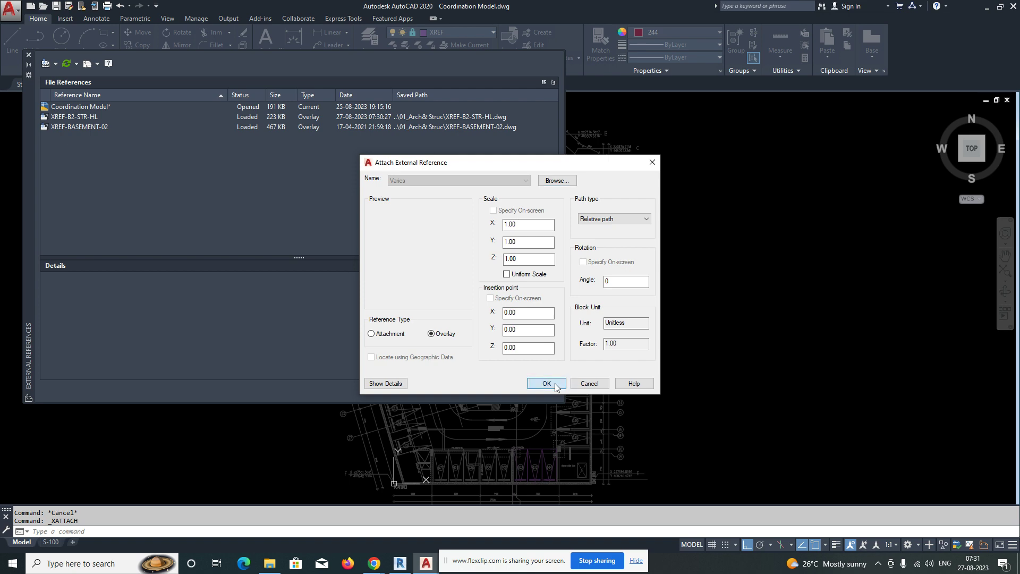
{"action": "left_click", "coordinate": [546, 383]}
{"action": "left_click", "coordinate": [29, 55]}
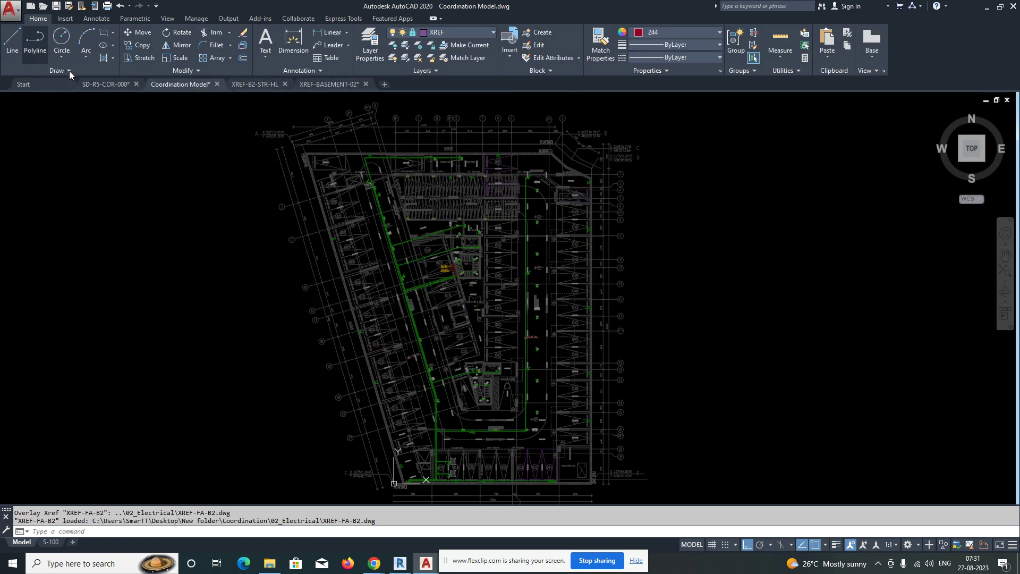
Examine the attached electrical, fire alarm and lighting layouts against the basement plan, from the ramp to the lower driveway
{"action": "middle_click", "coordinate": [435, 240]}
{"action": "middle_click", "coordinate": [435, 239]}
{"action": "scroll", "coordinate": [464, 144], "scroll_direction": "up", "scroll_amount": 4}
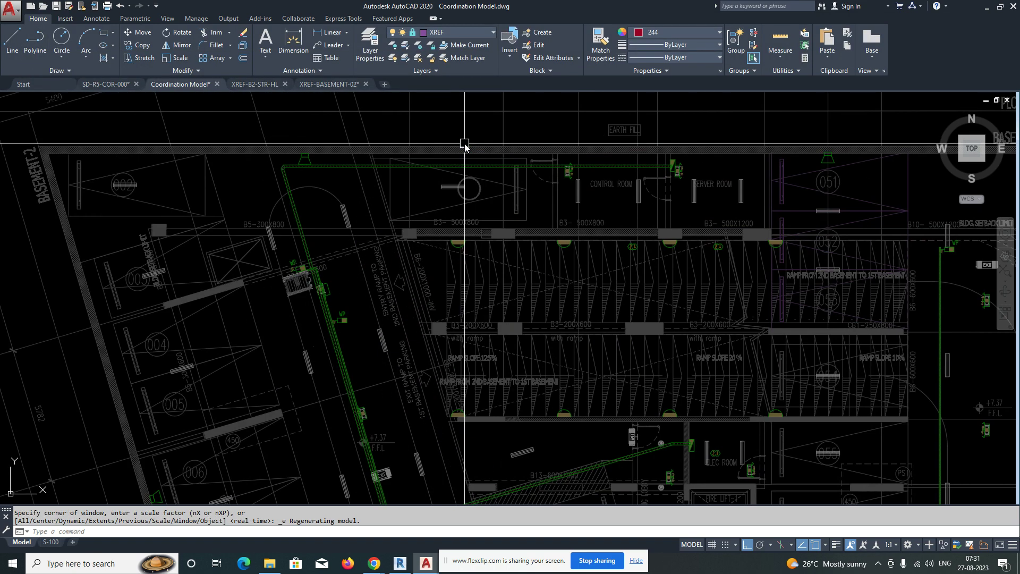
{"action": "scroll", "coordinate": [381, 180], "scroll_direction": "down", "scroll_amount": 2}
{"action": "scroll", "coordinate": [330, 211], "scroll_direction": "up", "scroll_amount": 3}
{"action": "scroll", "coordinate": [333, 235], "scroll_direction": "down", "scroll_amount": 4}
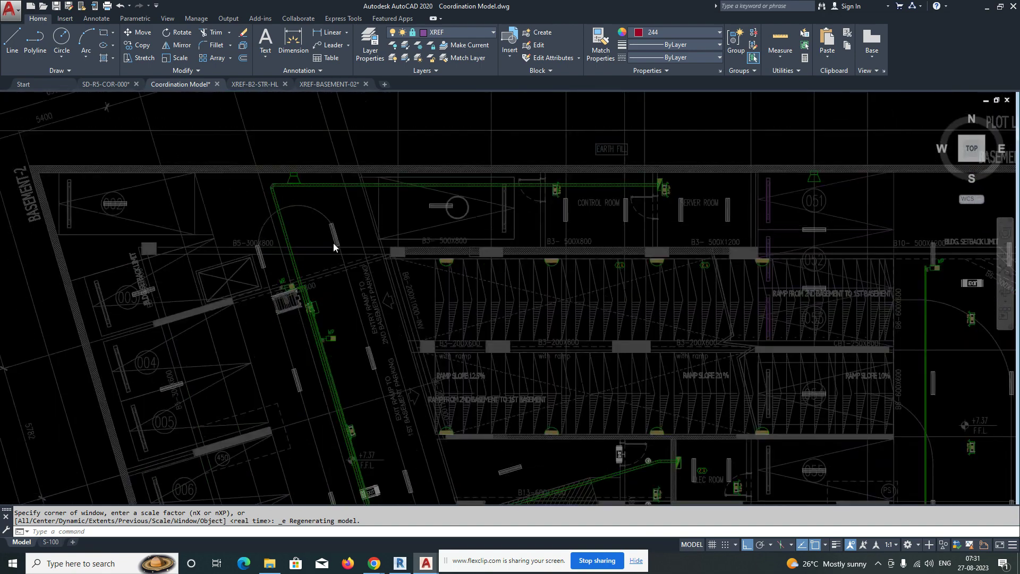
{"action": "middle_click_drag", "start_coordinate": [595, 296], "coordinate": [517, 198]}
{"action": "middle_click_drag", "start_coordinate": [507, 357], "coordinate": [489, 239]}
{"action": "middle_click_drag", "start_coordinate": [459, 384], "coordinate": [474, 257]}
{"action": "scroll", "coordinate": [338, 385], "scroll_direction": "up", "scroll_amount": 1}
{"action": "scroll", "coordinate": [341, 387], "scroll_direction": "up", "scroll_amount": 3}
{"action": "scroll", "coordinate": [378, 307], "scroll_direction": "down", "scroll_amount": 2}
{"action": "scroll", "coordinate": [375, 354], "scroll_direction": "up", "scroll_amount": 3}
{"action": "left_click", "coordinate": [375, 326]}
{"action": "scroll", "coordinate": [398, 330], "scroll_direction": "down", "scroll_amount": 3}
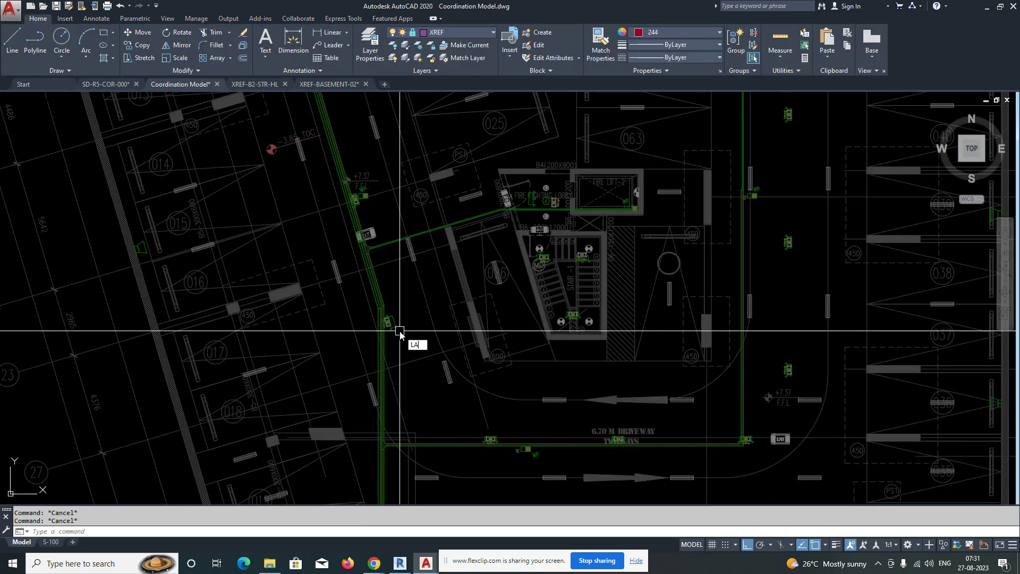
Set the colour of all XREF-FA-B2 layers to red in the layer manager
{"action": "key", "text": "Return"}
{"action": "left_click", "coordinate": [56, 105]}
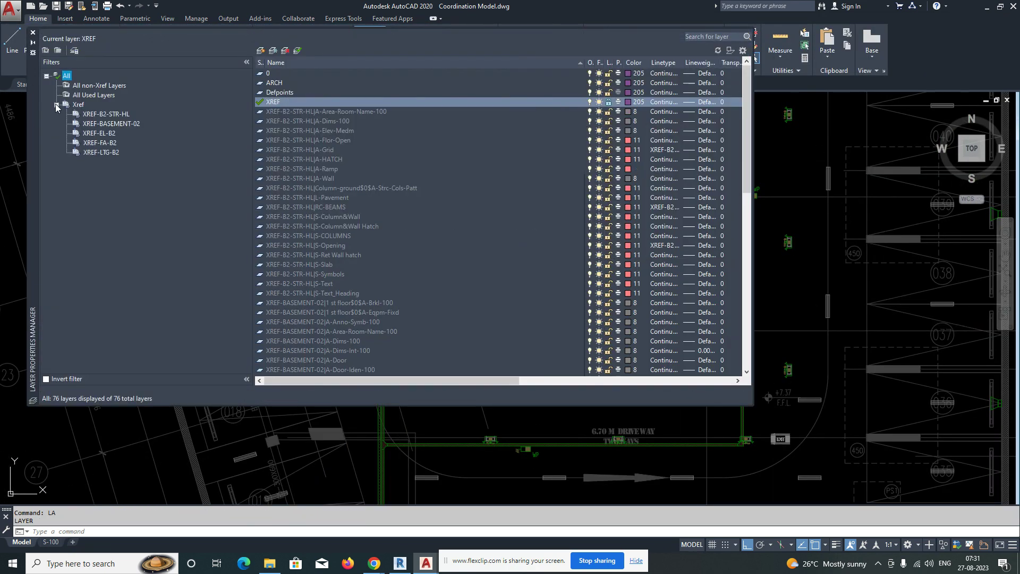
{"action": "left_click", "coordinate": [111, 144]}
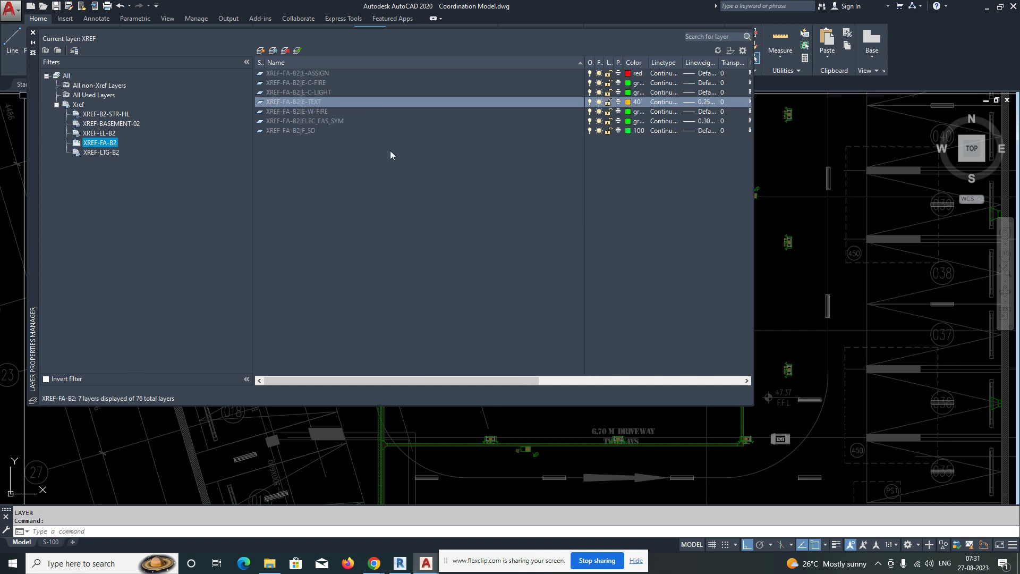
{"action": "left_click", "coordinate": [309, 131]}
{"action": "left_click", "coordinate": [319, 73], "text": "shift"}
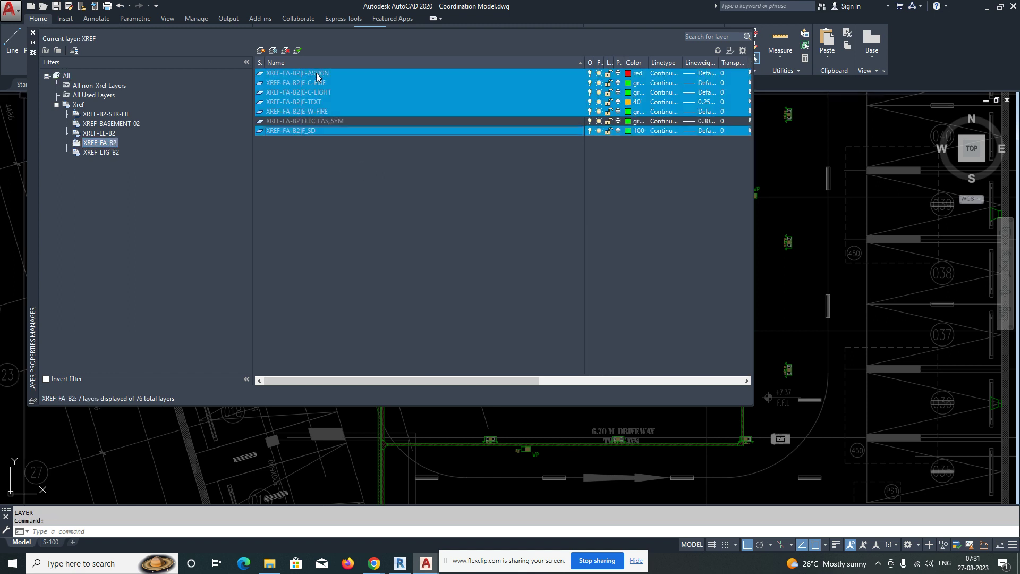
{"action": "left_click", "coordinate": [629, 85]}
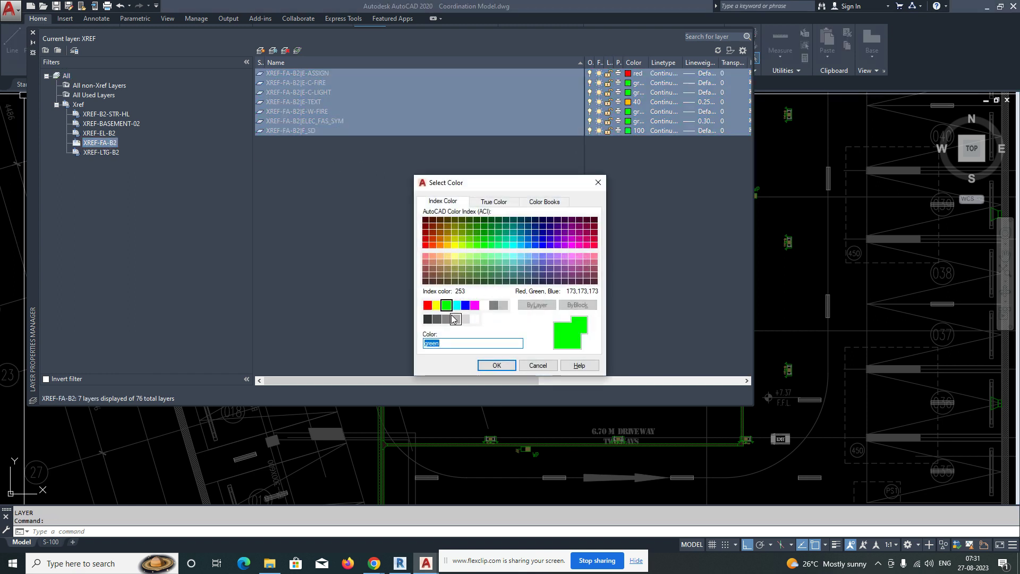
{"action": "left_click", "coordinate": [428, 305]}
{"action": "left_click", "coordinate": [497, 366]}
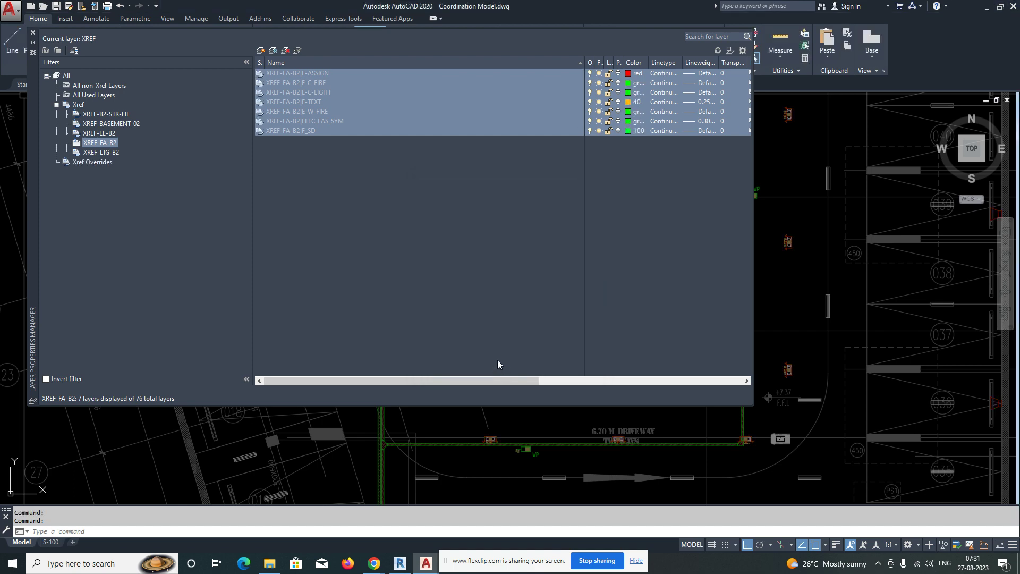
{"action": "left_click", "coordinate": [32, 32]}
Examine the recoloured fire alarm devices across the basement plan, from the upper parking bays to the cable tray junction
{"action": "scroll", "coordinate": [506, 285], "scroll_direction": "down", "scroll_amount": 3}
{"action": "scroll", "coordinate": [787, 228], "scroll_direction": "up", "scroll_amount": 3}
{"action": "scroll", "coordinate": [554, 246], "scroll_direction": "down", "scroll_amount": 3}
{"action": "scroll", "coordinate": [584, 250], "scroll_direction": "up", "scroll_amount": 2}
{"action": "scroll", "coordinate": [584, 250], "scroll_direction": "down", "scroll_amount": 4}
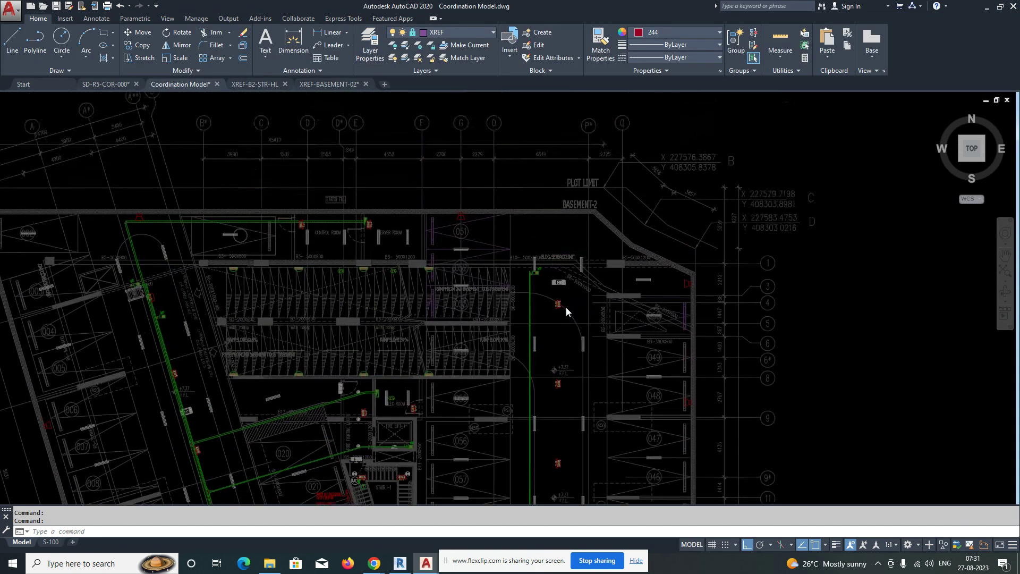
{"action": "scroll", "coordinate": [531, 275], "scroll_direction": "up", "scroll_amount": 6}
{"action": "scroll", "coordinate": [479, 272], "scroll_direction": "down", "scroll_amount": 5}
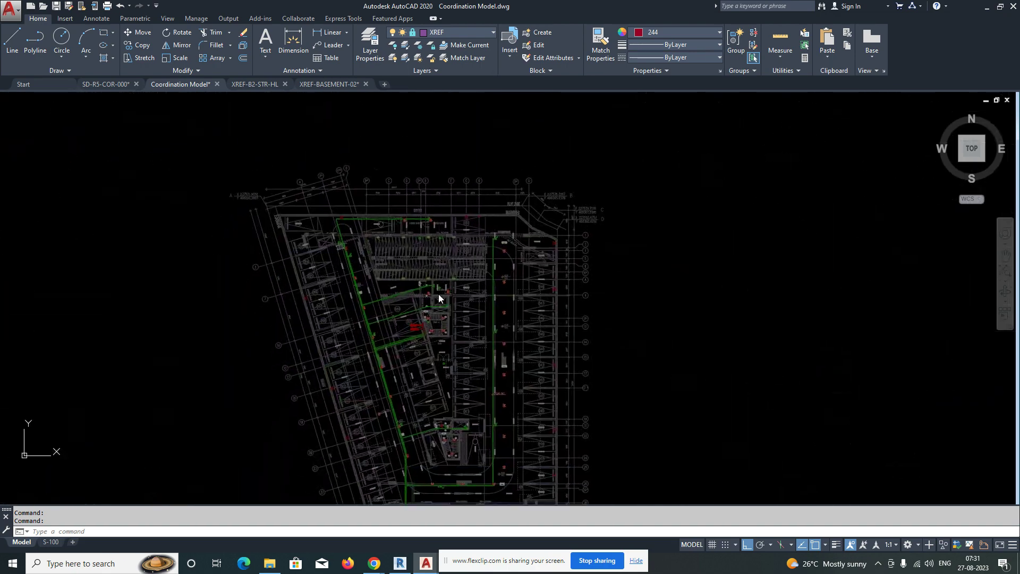
{"action": "scroll", "coordinate": [341, 216], "scroll_direction": "up", "scroll_amount": 5}
{"action": "left_click", "coordinate": [302, 221]}
{"action": "scroll", "coordinate": [364, 296], "scroll_direction": "down", "scroll_amount": 3}
{"action": "scroll", "coordinate": [398, 330], "scroll_direction": "up", "scroll_amount": 4}
{"action": "key", "text": "Escape"}
{"action": "scroll", "coordinate": [348, 274], "scroll_direction": "up", "scroll_amount": 3}
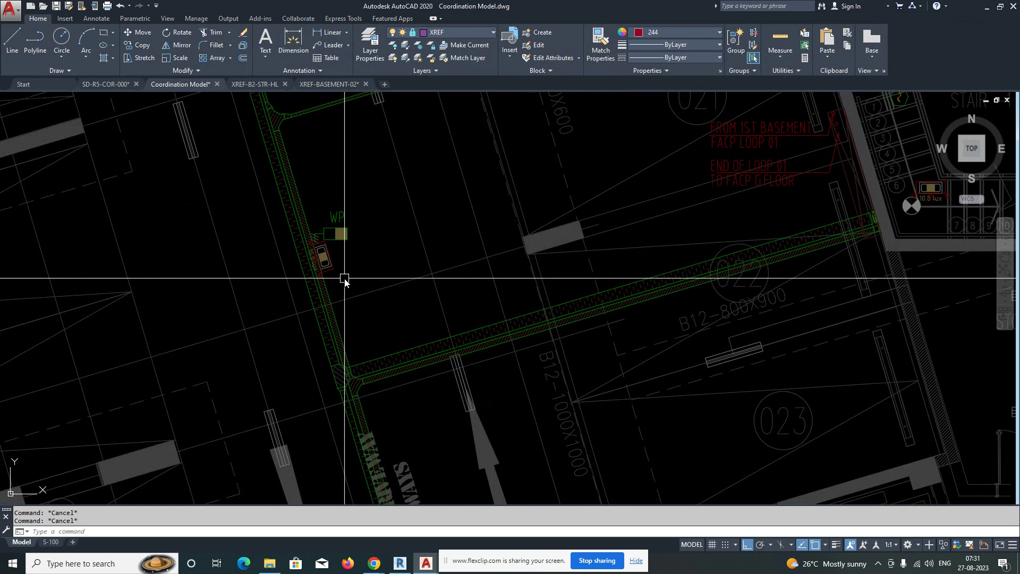
Set the colour of all XREF-EL-B2 layers to blue in the layer manager
{"action": "type", "text": "la"}
{"action": "key", "text": "Return"}
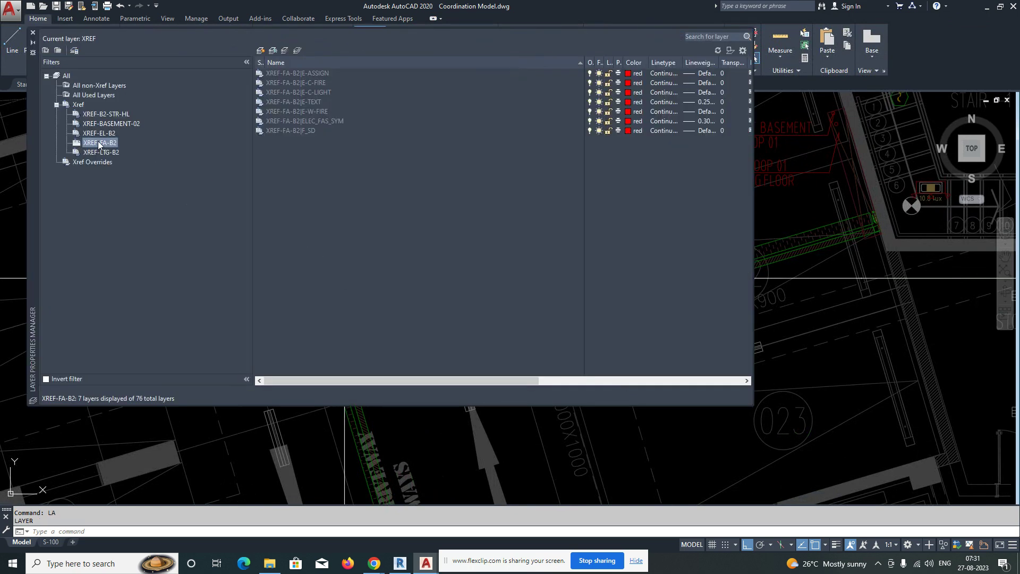
{"action": "left_click", "coordinate": [106, 134]}
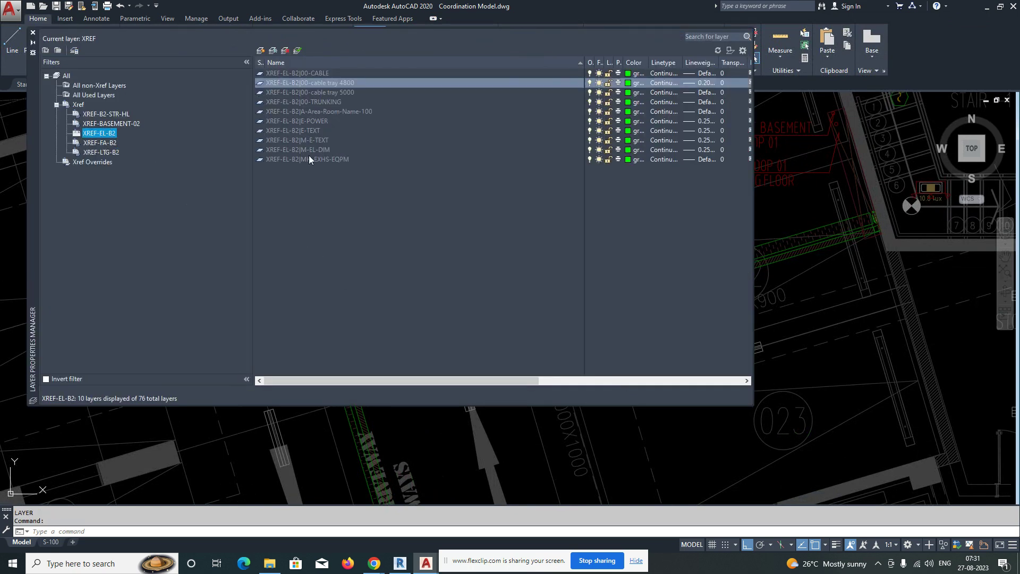
{"action": "left_click", "coordinate": [308, 159]}
{"action": "left_click", "coordinate": [311, 72], "text": "shift"}
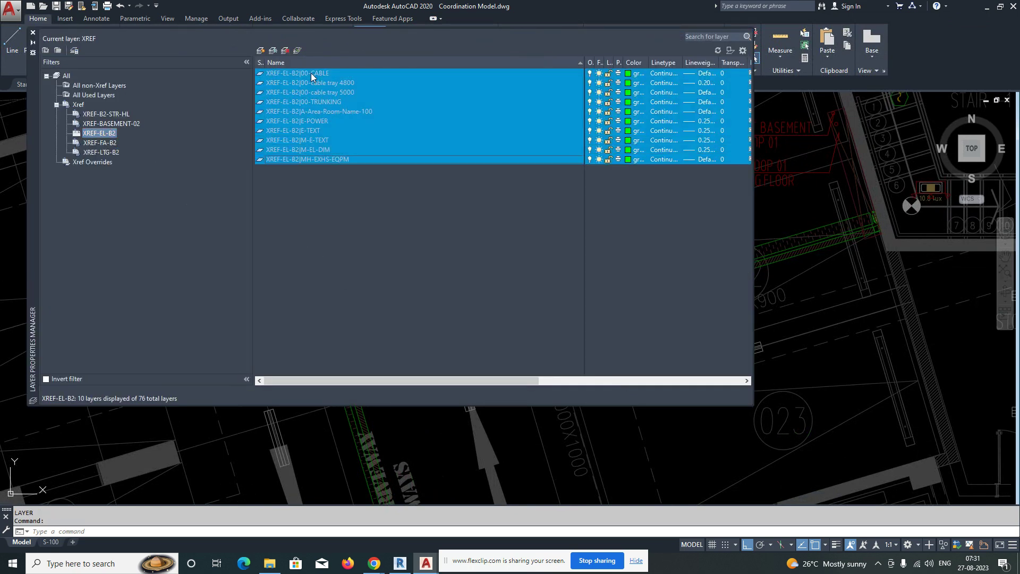
{"action": "left_click", "coordinate": [627, 93]}
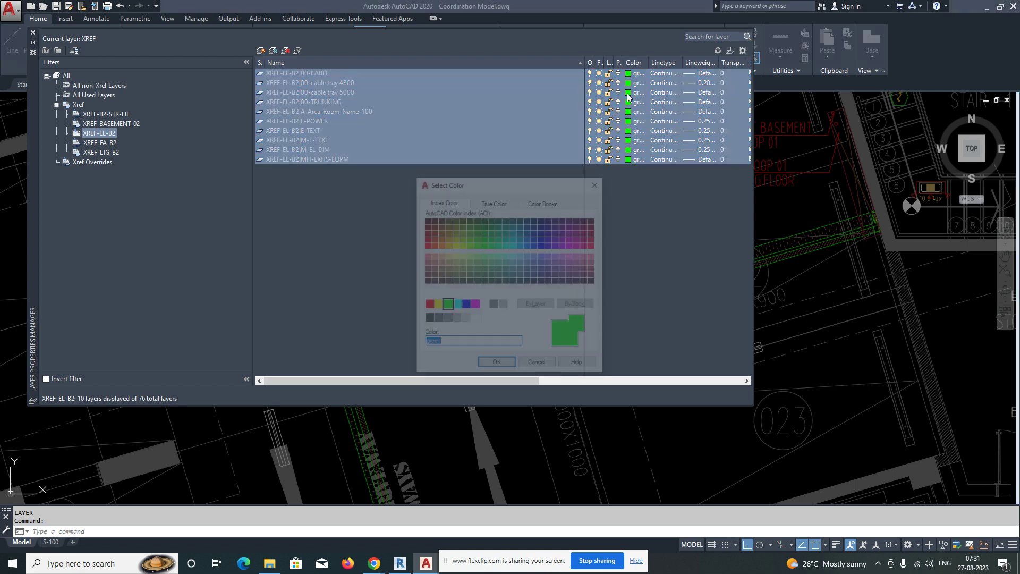
{"action": "left_click", "coordinate": [464, 305]}
{"action": "left_click", "coordinate": [492, 365]}
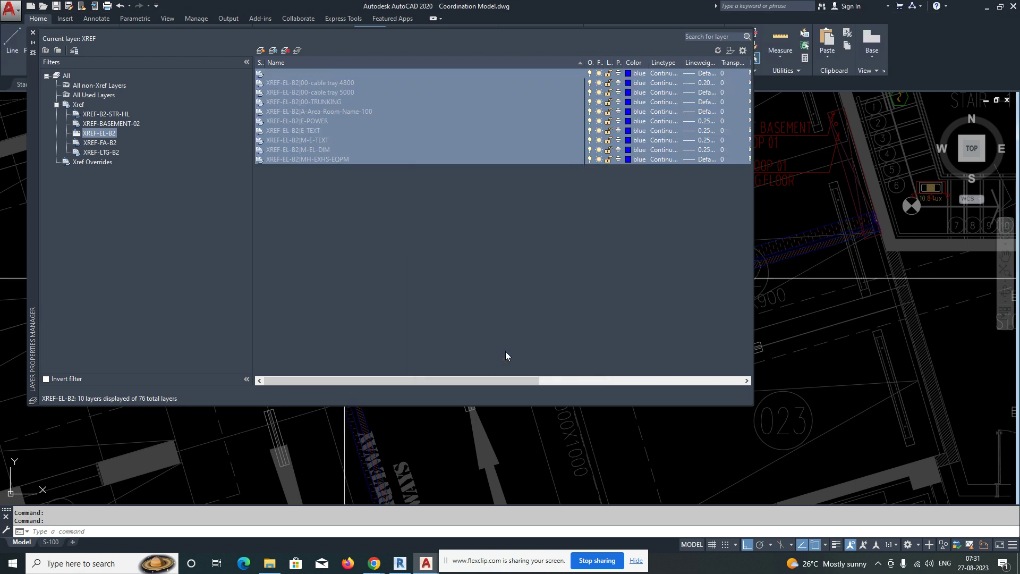
{"action": "left_click", "coordinate": [32, 32]}
Start attaching references and select XREF-AC-001, XREF-DC-103, XREF-DR-102, XREF-FF-B2, XREF-MV-002 and XREF-WS-101 from the 03_Mechanical folder
{"action": "scroll", "coordinate": [412, 225], "scroll_direction": "down", "scroll_amount": 5}
{"action": "scroll", "coordinate": [343, 269], "scroll_direction": "up", "scroll_amount": 6}
{"action": "scroll", "coordinate": [458, 197], "scroll_direction": "down", "scroll_amount": 5}
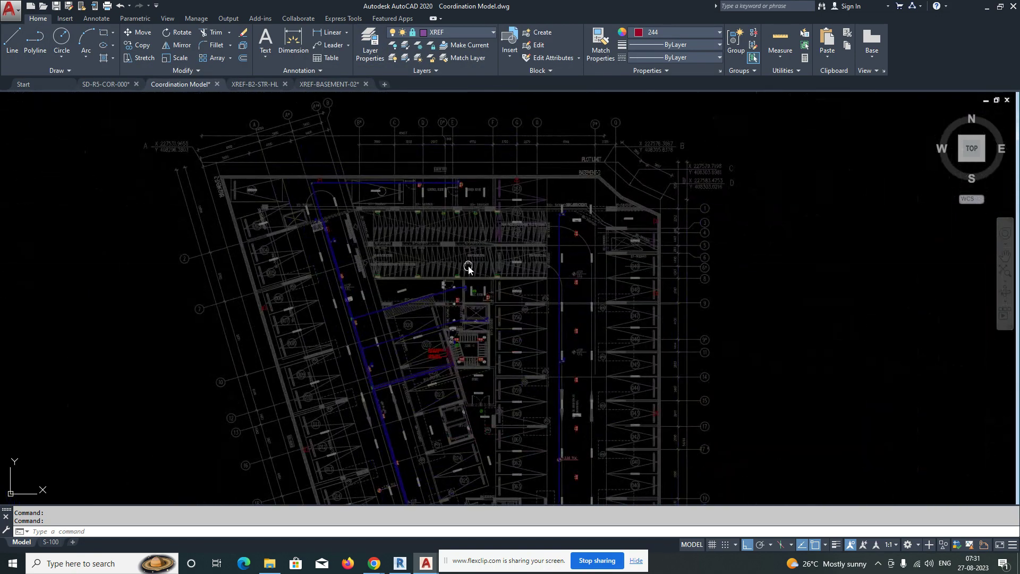
{"action": "middle_click", "coordinate": [453, 273]}
{"action": "middle_click", "coordinate": [454, 273]}
{"action": "type", "text": "xr"}
{"action": "key", "text": "Return"}
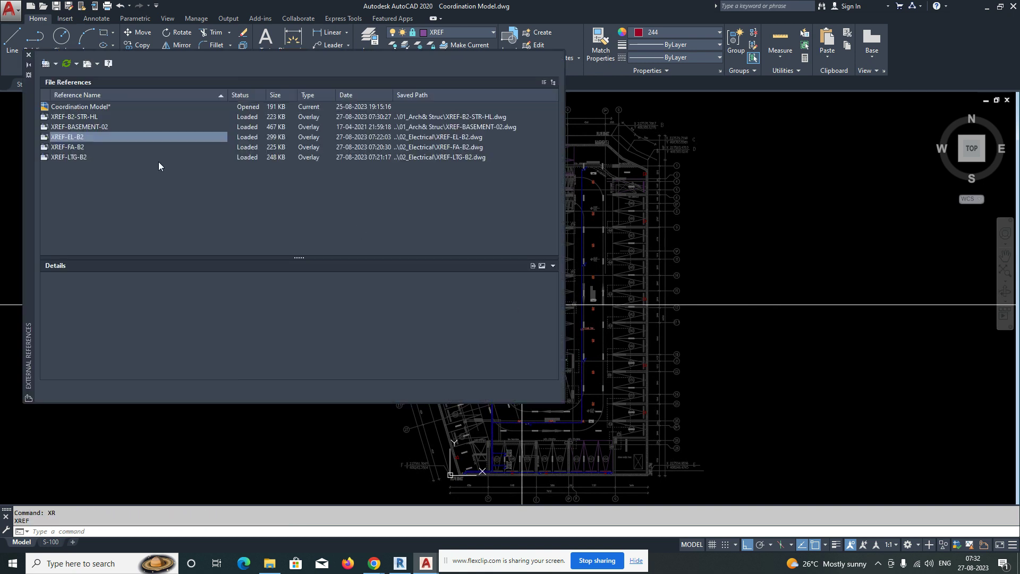
{"action": "right_click", "coordinate": [83, 183]}
{"action": "left_click", "coordinate": [113, 214]}
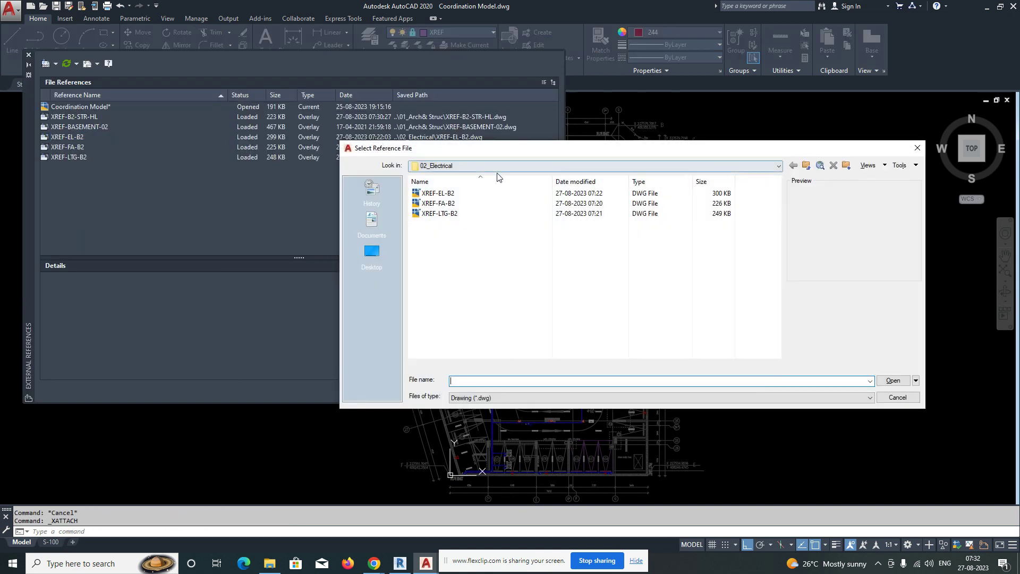
{"action": "left_click", "coordinate": [805, 165]}
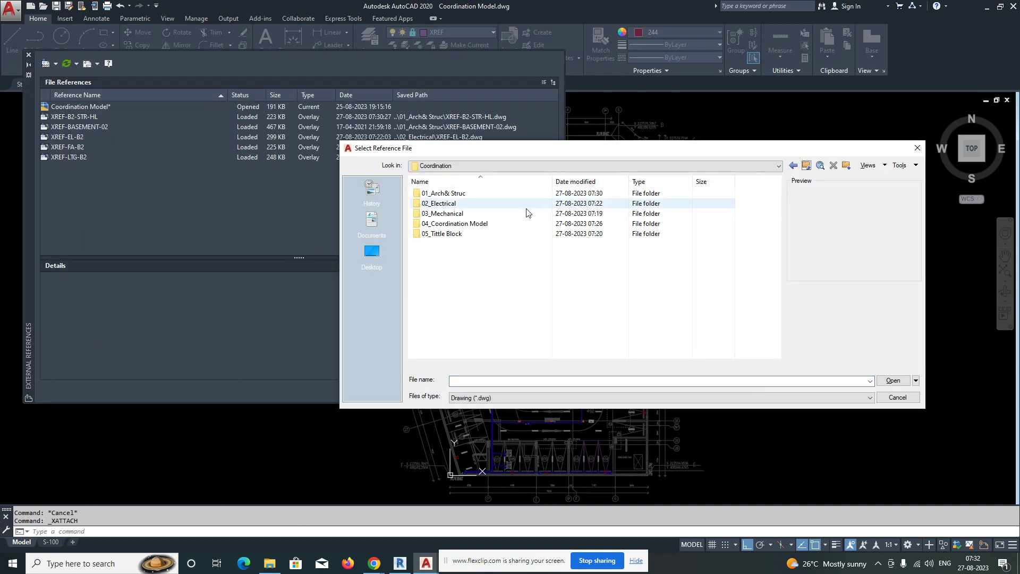
{"action": "double_click", "coordinate": [441, 213]}
{"action": "left_click", "coordinate": [455, 194]}
{"action": "left_click", "coordinate": [455, 243], "text": "shift"}
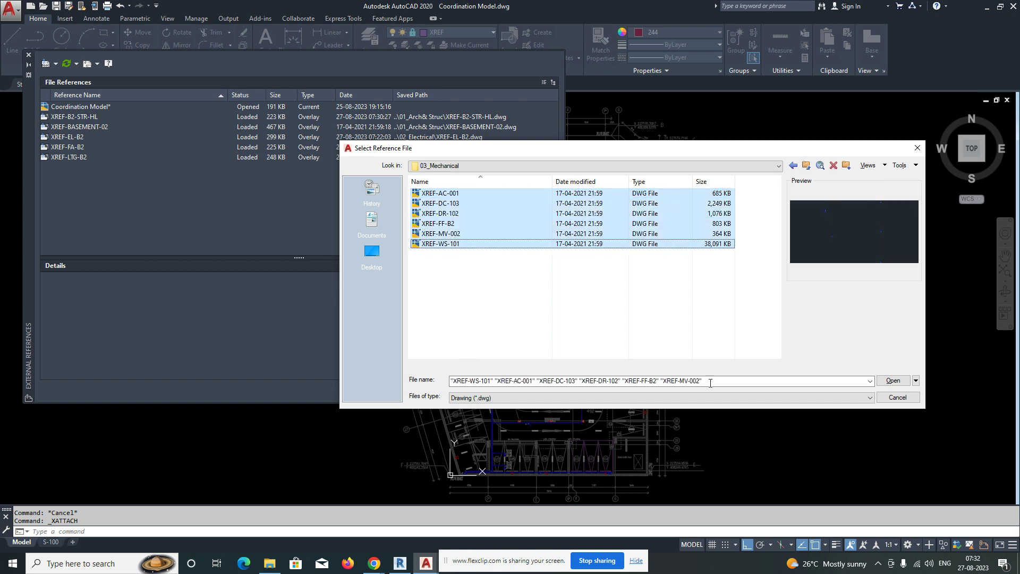
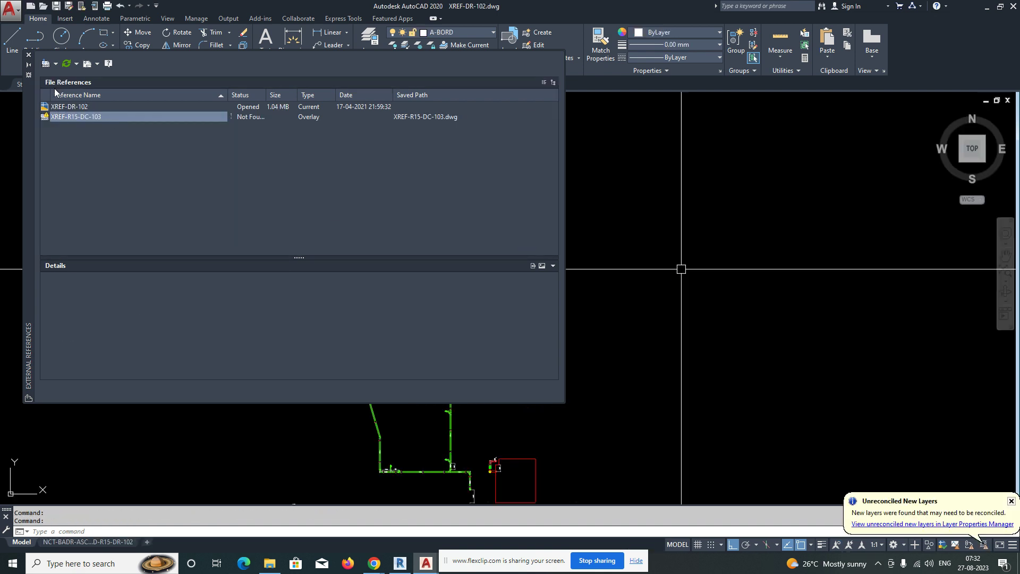
Detach the missing XREF-R15-DC-103 reference from the XREF-DR-102 drawing
{"action": "right_click", "coordinate": [82, 121]}
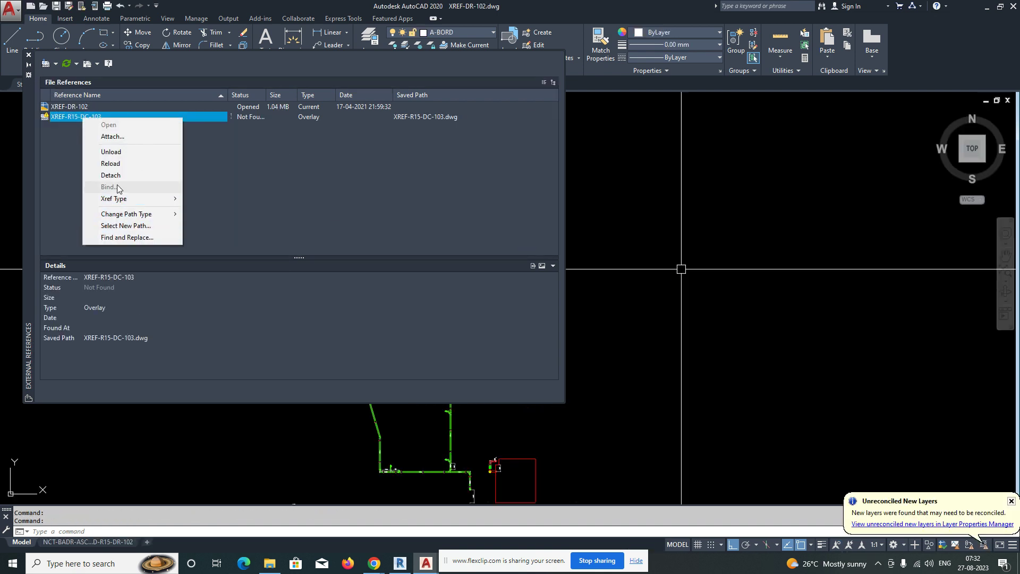
{"action": "left_click", "coordinate": [110, 174]}
{"action": "left_click", "coordinate": [29, 55]}
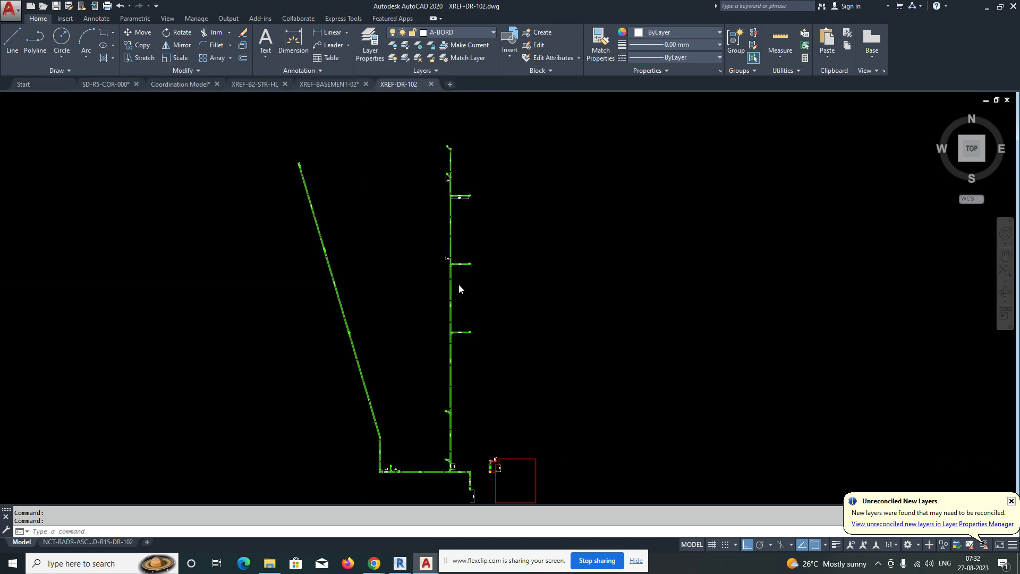
Purge all unused items from the XREF-DR-102 drawing
{"action": "key", "text": "Escape"}
{"action": "type", "text": "PU"}
{"action": "key", "text": "Return"}
{"action": "left_click", "coordinate": [494, 389]}
{"action": "left_click", "coordinate": [484, 267]}
{"action": "left_click", "coordinate": [593, 383]}
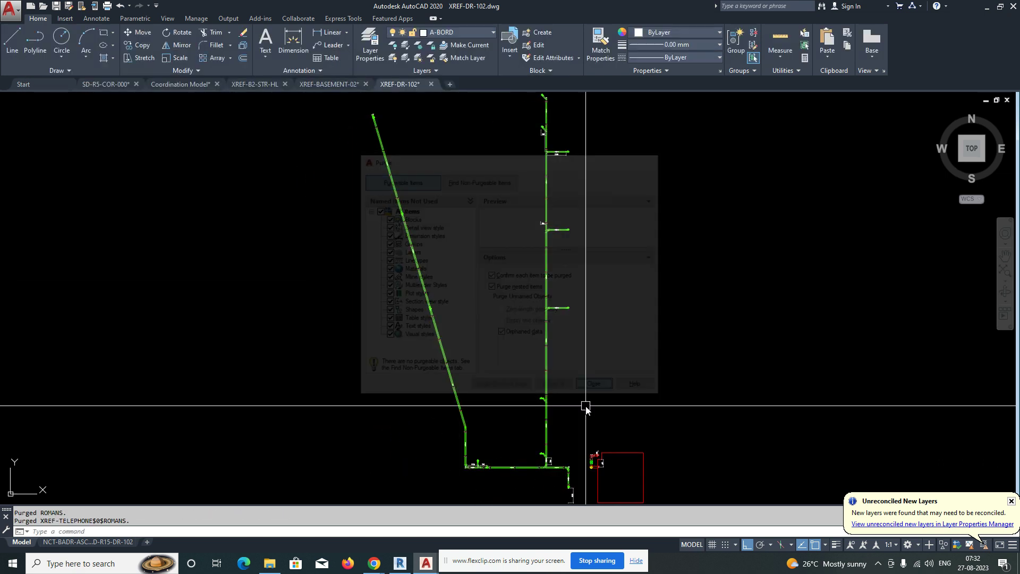
Examine the drainage pipe runs in the XREF-DR-102 drawing, close up and at full extents
{"action": "scroll", "coordinate": [569, 398], "scroll_direction": "up", "scroll_amount": 5}
{"action": "scroll", "coordinate": [506, 417], "scroll_direction": "down", "scroll_amount": 5}
{"action": "scroll", "coordinate": [462, 340], "scroll_direction": "up", "scroll_amount": 3}
{"action": "scroll", "coordinate": [453, 241], "scroll_direction": "up", "scroll_amount": 3}
{"action": "scroll", "coordinate": [425, 255], "scroll_direction": "down", "scroll_amount": 3}
{"action": "scroll", "coordinate": [420, 212], "scroll_direction": "up", "scroll_amount": 3}
{"action": "scroll", "coordinate": [383, 319], "scroll_direction": "down", "scroll_amount": 5}
{"action": "scroll", "coordinate": [409, 371], "scroll_direction": "up", "scroll_amount": 6}
{"action": "scroll", "coordinate": [553, 338], "scroll_direction": "down", "scroll_amount": 5}
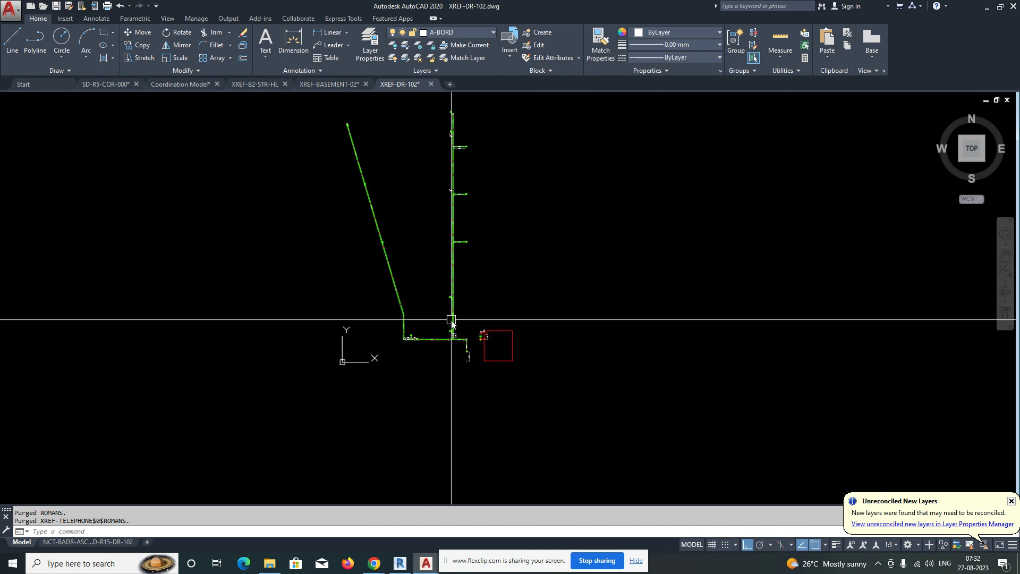
{"action": "middle_click", "coordinate": [433, 318]}
{"action": "middle_click", "coordinate": [433, 319]}
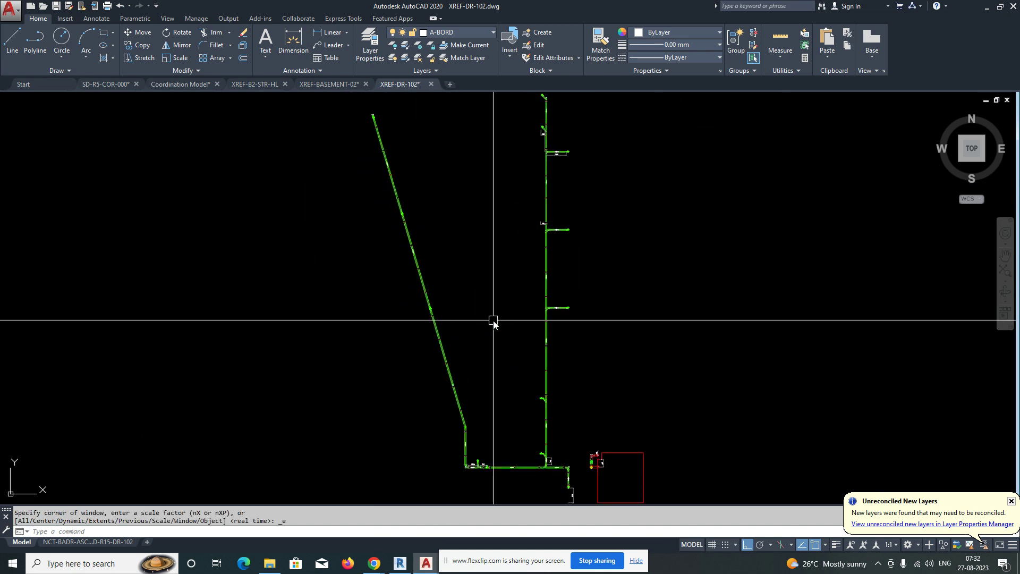
Examine the service tags for pipes, ducts and fan coil units on sheet 101 of SD-R5-COR-000
{"action": "left_click", "coordinate": [120, 85]}
{"action": "scroll", "coordinate": [290, 244], "scroll_direction": "up", "scroll_amount": 5}
{"action": "scroll", "coordinate": [290, 243], "scroll_direction": "up", "scroll_amount": 2}
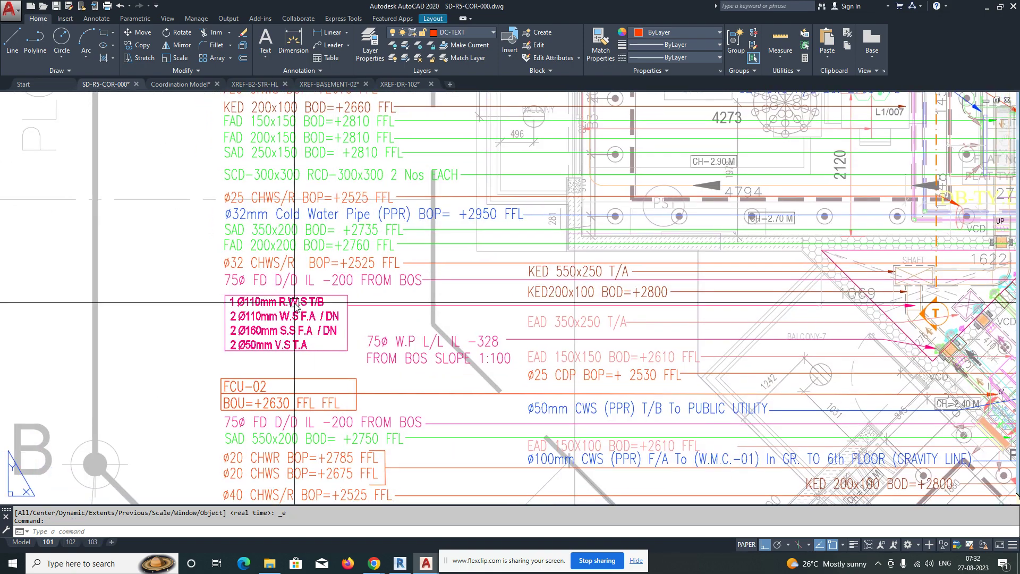
{"action": "mouse_move", "coordinate": [328, 335]}
{"action": "middle_mouse_down"}
{"action": "mouse_move", "coordinate": [330, 196]}
{"action": "mouse_move", "coordinate": [332, 287]}
{"action": "middle_mouse_up"}
{"action": "mouse_move", "coordinate": [326, 359]}
{"action": "middle_mouse_down"}
{"action": "mouse_move", "coordinate": [323, 269]}
{"action": "mouse_move", "coordinate": [311, 280]}
{"action": "middle_mouse_up"}
{"action": "mouse_move", "coordinate": [306, 328]}
{"action": "middle_mouse_down"}
{"action": "mouse_move", "coordinate": [289, 237]}
{"action": "mouse_move", "coordinate": [294, 276]}
{"action": "middle_mouse_up"}
{"action": "left_click", "coordinate": [281, 277]}
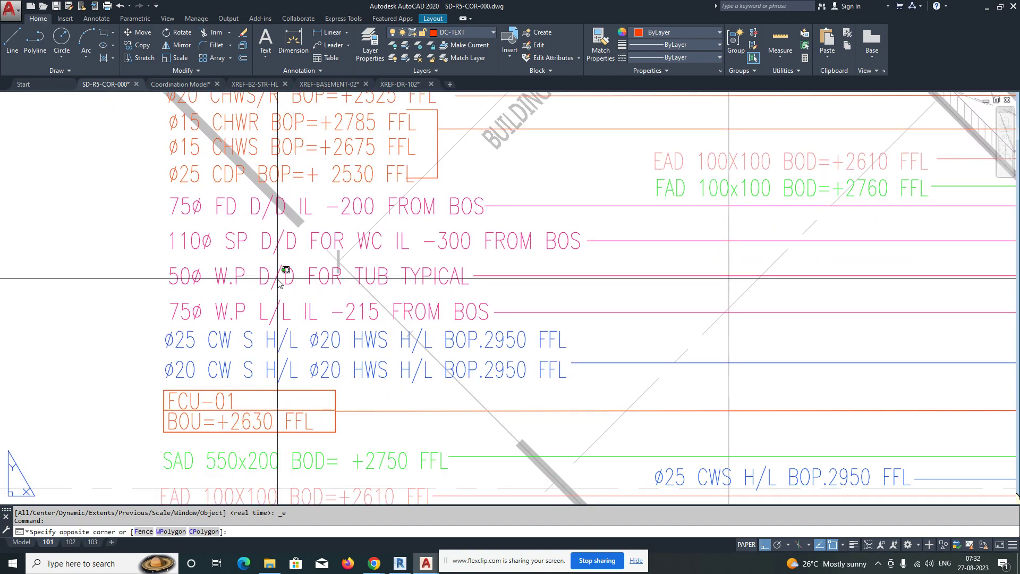
{"action": "scroll", "coordinate": [316, 306], "scroll_direction": "down", "scroll_amount": 6}
{"action": "key", "text": "Escape"}
{"action": "scroll", "coordinate": [349, 343], "scroll_direction": "down", "scroll_amount": 1}
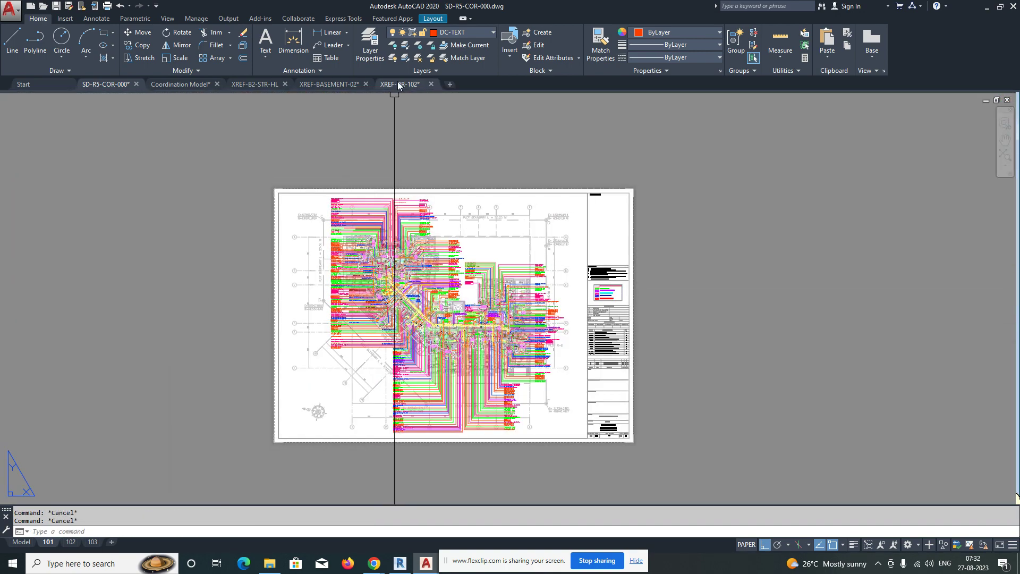
Return through XREF-DR-102 to the Coordination Model drawing and reload the changed XREF-DR-102 reference
{"action": "left_click", "coordinate": [399, 84]}
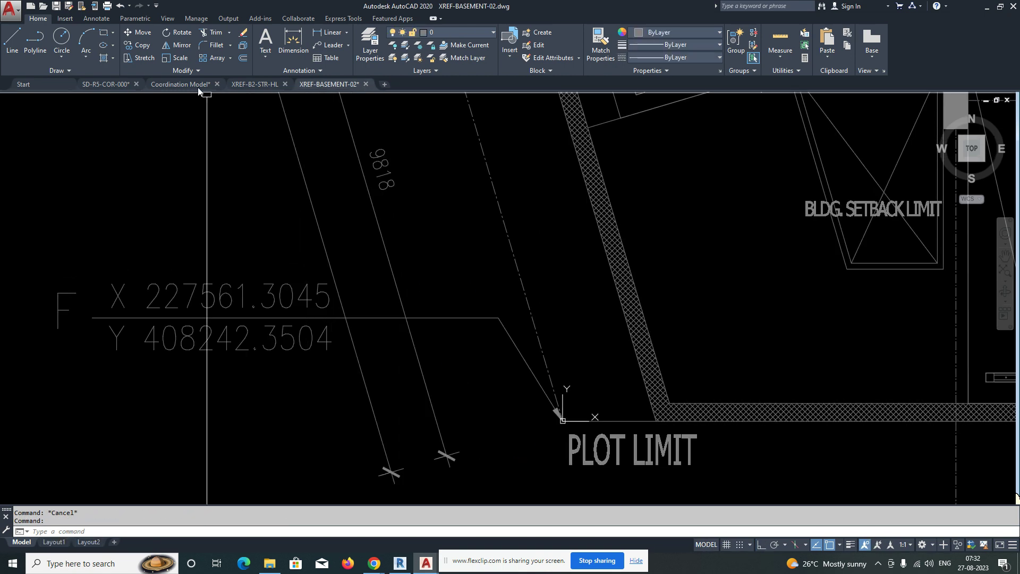
{"action": "left_click", "coordinate": [194, 82]}
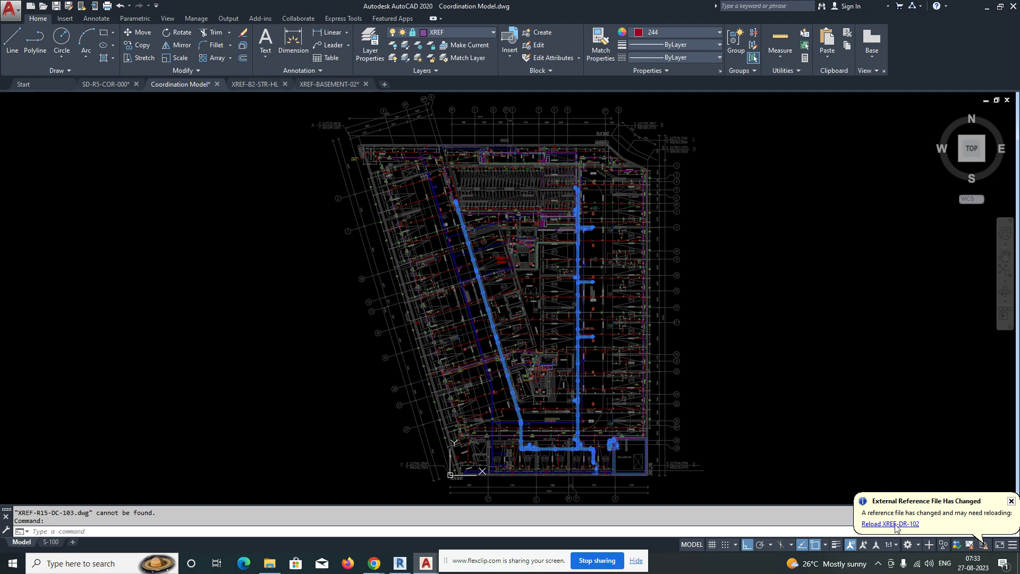
{"action": "left_click", "coordinate": [894, 524]}
Check the unresolved XREF-R15-DC-103 entry in the reference list and open the XREF-DC-103 drawing from it
{"action": "scroll", "coordinate": [531, 417], "scroll_direction": "up", "scroll_amount": 5}
{"action": "scroll", "coordinate": [402, 247], "scroll_direction": "down", "scroll_amount": 2}
{"action": "middle_click_drag", "start_coordinate": [497, 288], "coordinate": [473, 376]}
{"action": "middle_click_drag", "start_coordinate": [523, 240], "coordinate": [508, 381]}
{"action": "mouse_move", "coordinate": [519, 264]}
{"action": "middle_mouse_down"}
{"action": "mouse_move", "coordinate": [512, 312]}
{"action": "mouse_move", "coordinate": [526, 384]}
{"action": "middle_mouse_up"}
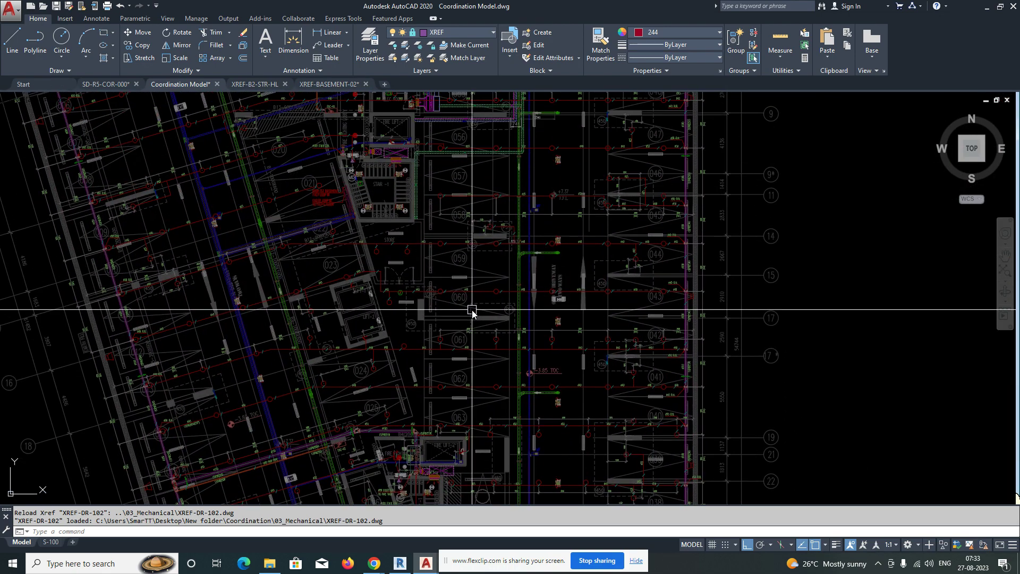
{"action": "key", "text": "Return"}
{"action": "left_click", "coordinate": [80, 218]}
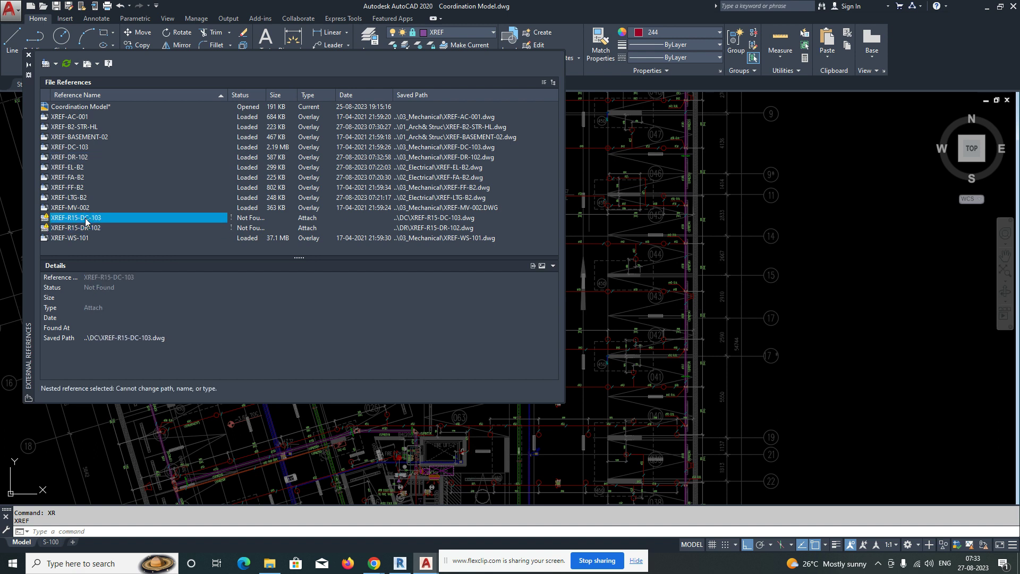
{"action": "right_click", "coordinate": [77, 151]}
{"action": "left_click", "coordinate": [96, 157]}
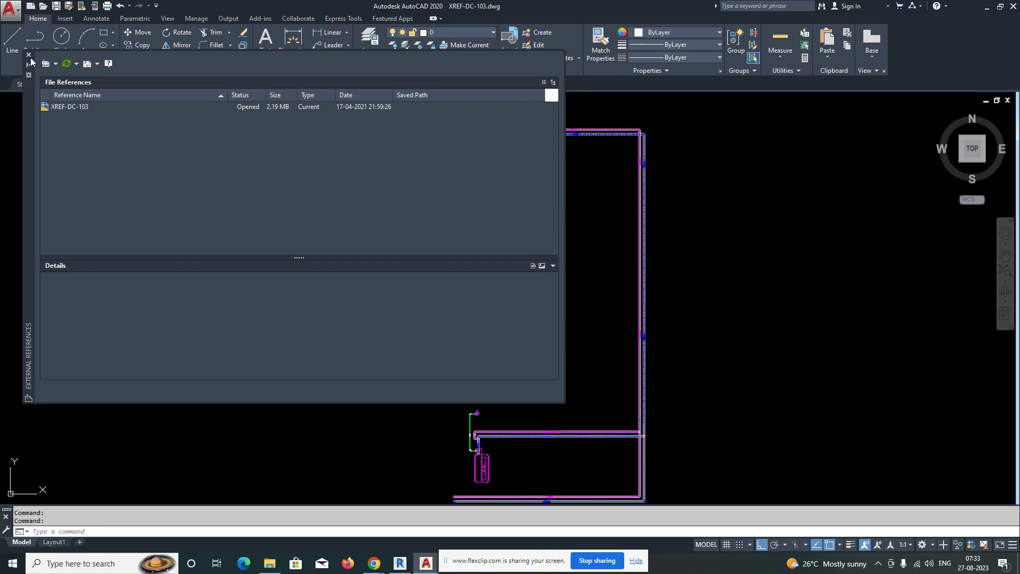
{"action": "left_click", "coordinate": [29, 55]}
View the full extents of XREF-DC-103 and check its external reference list for nested references
{"action": "middle_click", "coordinate": [410, 241]}
{"action": "middle_click", "coordinate": [410, 240]}
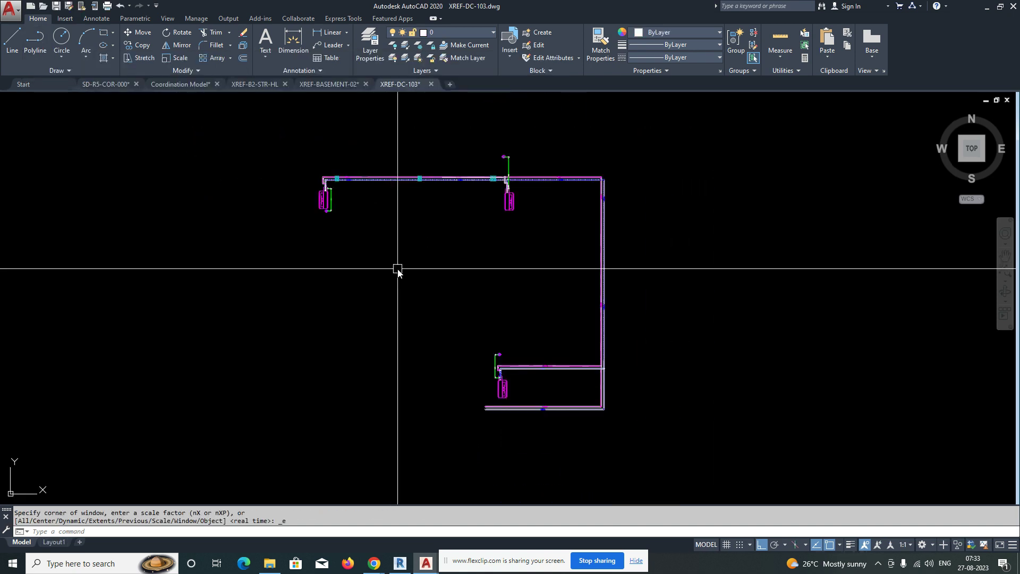
{"action": "type", "text": "xr"}
{"action": "key", "text": "Return"}
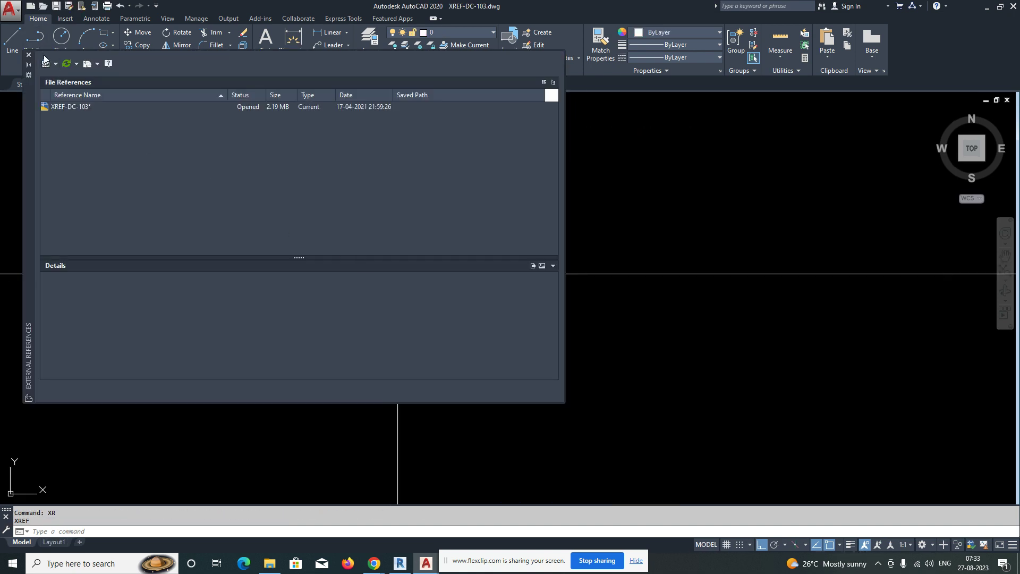
{"action": "left_click", "coordinate": [29, 55]}
{"action": "middle_click", "coordinate": [458, 244]}
{"action": "middle_click", "coordinate": [458, 244]}
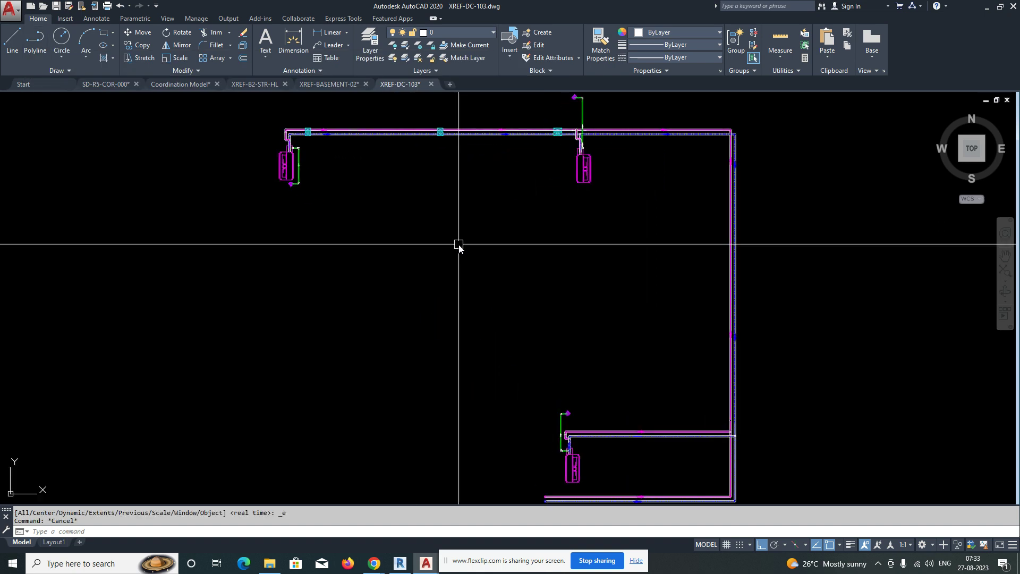
Purge all checked unused items from XREF-DC-103 and save the drawing
{"action": "type", "text": "pu"}
{"action": "key", "text": "Return"}
{"action": "left_click", "coordinate": [515, 388]}
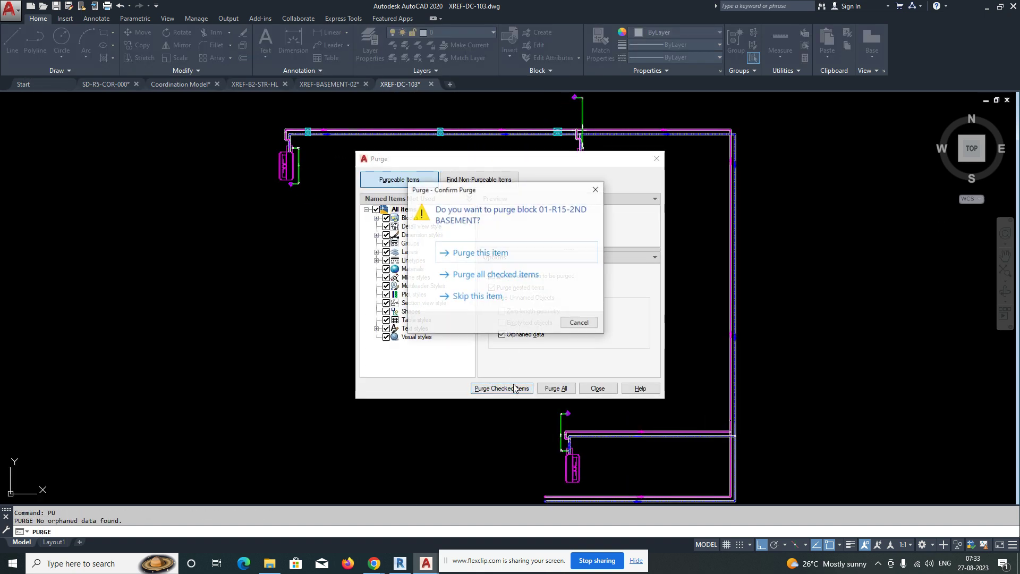
{"action": "left_click", "coordinate": [489, 275]}
{"action": "left_click", "coordinate": [599, 388]}
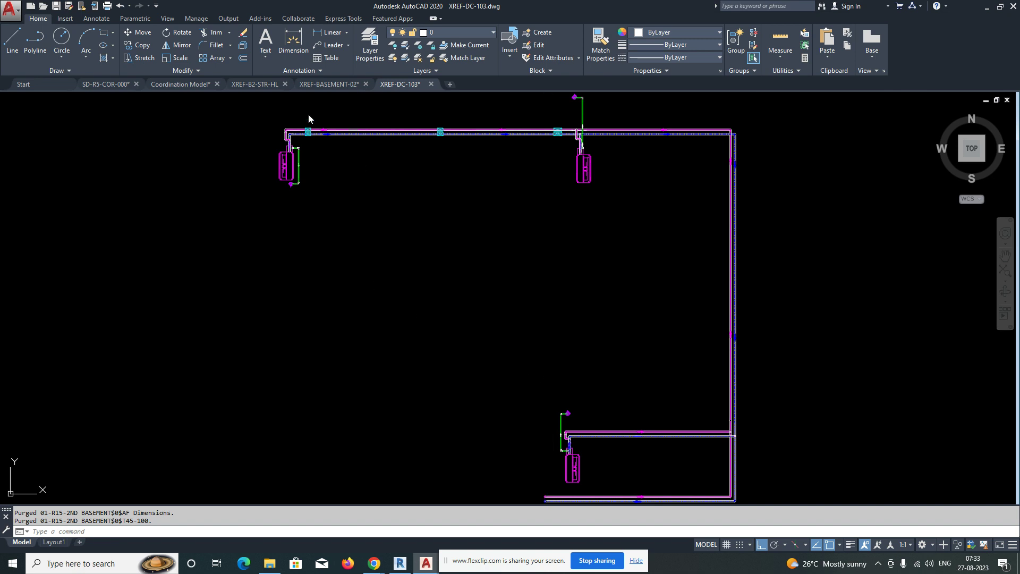
{"action": "scroll", "coordinate": [280, 113], "scroll_direction": "up", "scroll_amount": 4}
{"action": "key", "text": "ctrl+s"}
Examine the chilled water pipes, drain line and fan coil connection in XREF-DC-103, and close the drawing
{"action": "left_click", "coordinate": [276, 296]}
{"action": "scroll", "coordinate": [289, 256], "scroll_direction": "up", "scroll_amount": 3}
{"action": "scroll", "coordinate": [262, 185], "scroll_direction": "down", "scroll_amount": 5}
{"action": "middle_click_drag", "start_coordinate": [587, 234], "coordinate": [372, 133]}
{"action": "middle_click_drag", "start_coordinate": [444, 282], "coordinate": [391, 140]}
{"action": "scroll", "coordinate": [421, 253], "scroll_direction": "up", "scroll_amount": 5}
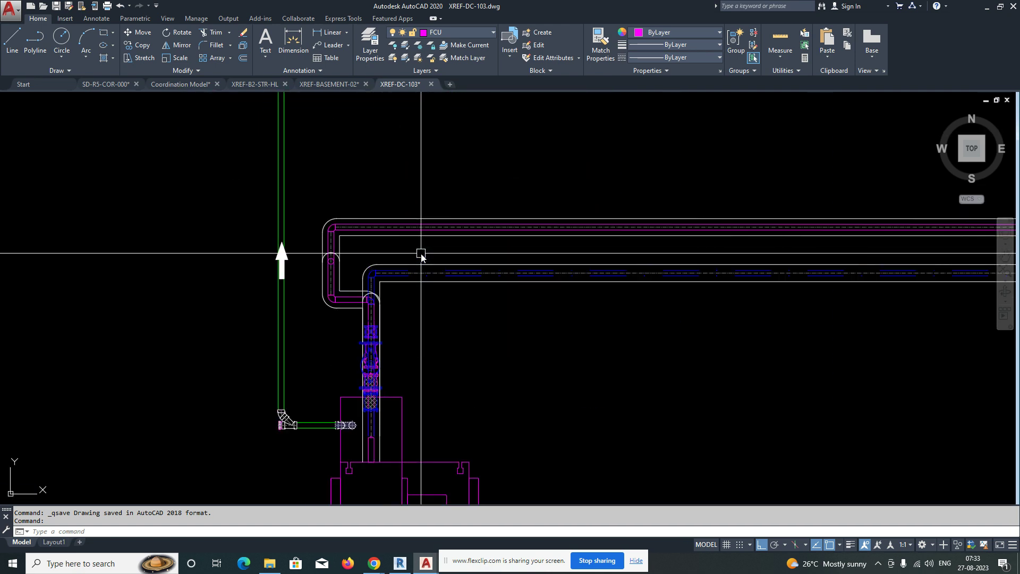
{"action": "scroll", "coordinate": [421, 255], "scroll_direction": "down", "scroll_amount": 4}
{"action": "middle_click", "coordinate": [439, 293]}
{"action": "middle_click", "coordinate": [439, 293]}
{"action": "key", "text": "Escape"}
{"action": "key", "text": "ctrl+F4"}
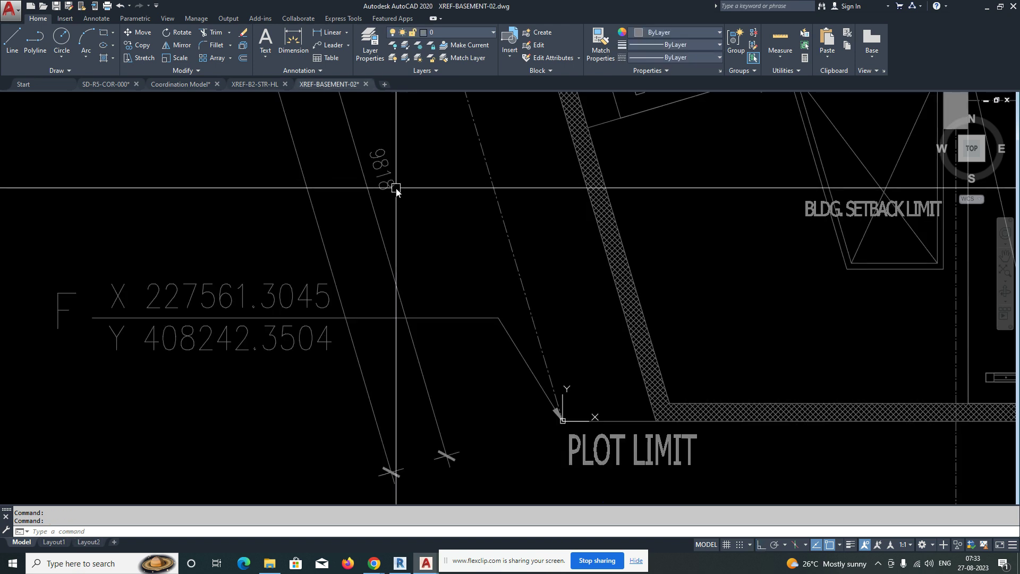
Reload the changed XREF-DC-103 reference in the Coordination Model and check the unresolved XREF-R15 entries in the reference list
{"action": "left_click", "coordinate": [177, 85]}
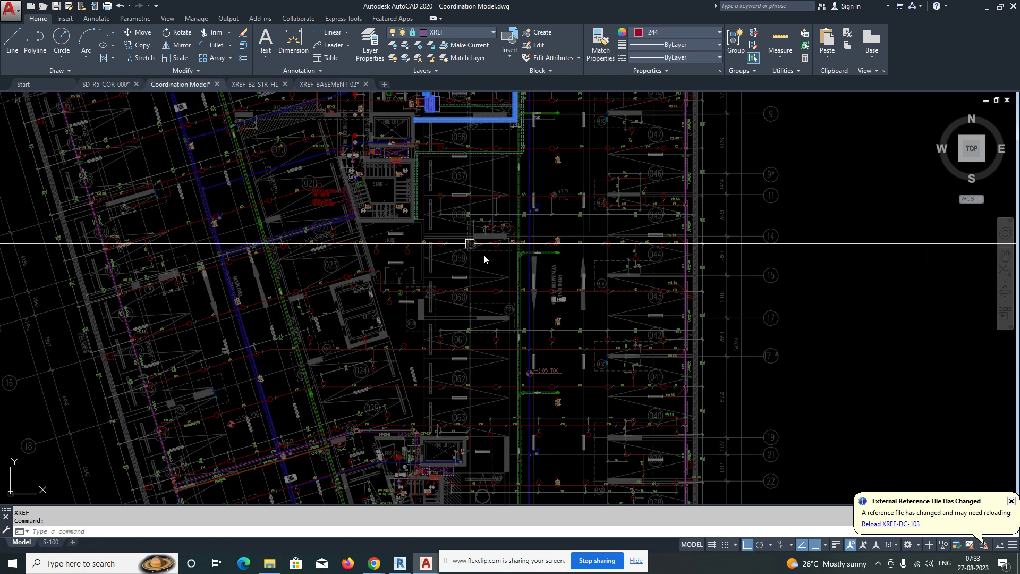
{"action": "left_click", "coordinate": [886, 524]}
{"action": "type", "text": "XR"}
{"action": "key", "text": "Return"}
{"action": "left_click", "coordinate": [93, 218]}
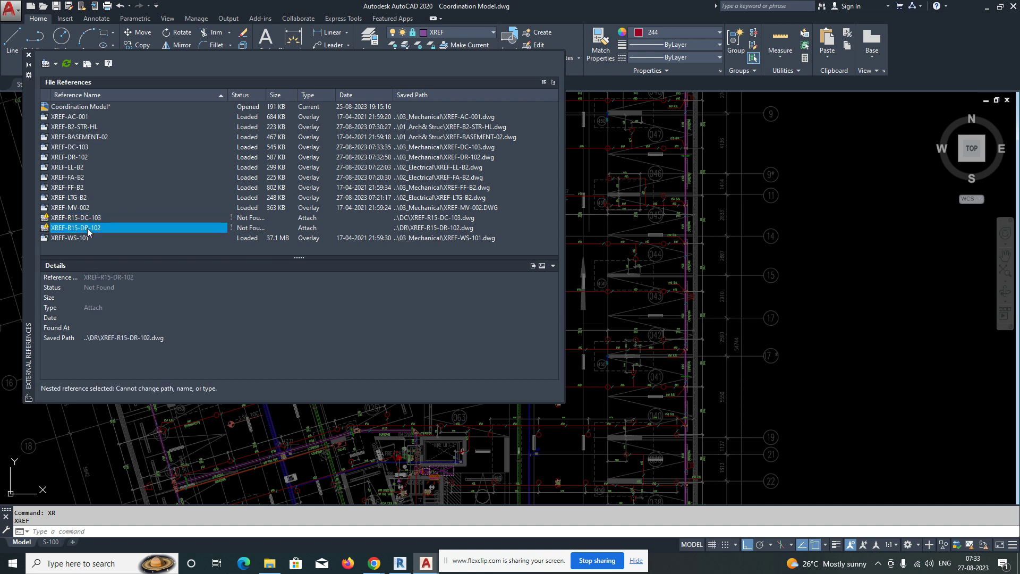
{"action": "left_click", "coordinate": [78, 208]}
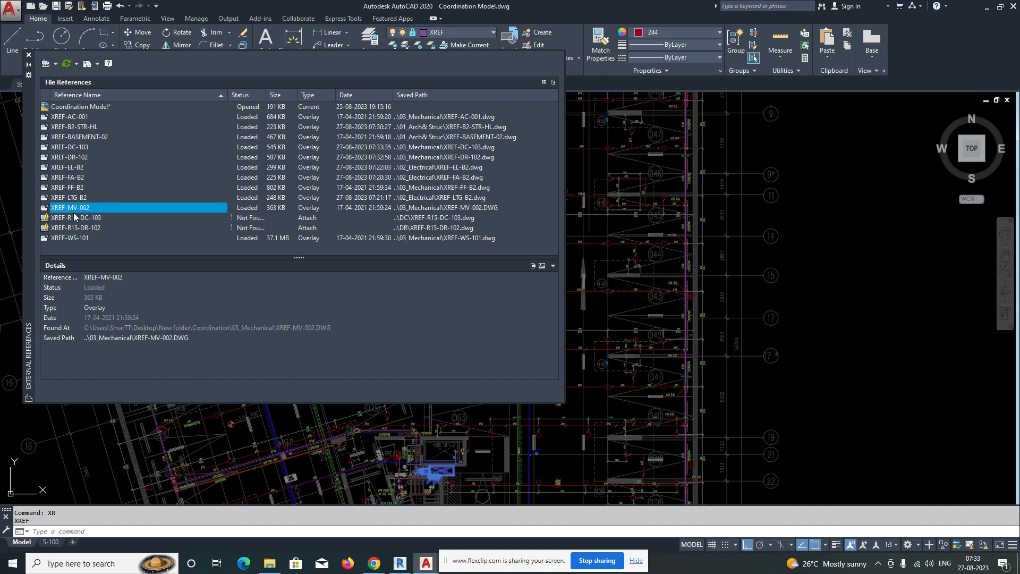
{"action": "left_click", "coordinate": [74, 218]}
Open XREF-WS-101 from the reference list, view its contents and close it without saving changes
{"action": "left_click", "coordinate": [72, 240]}
{"action": "right_click", "coordinate": [73, 239]}
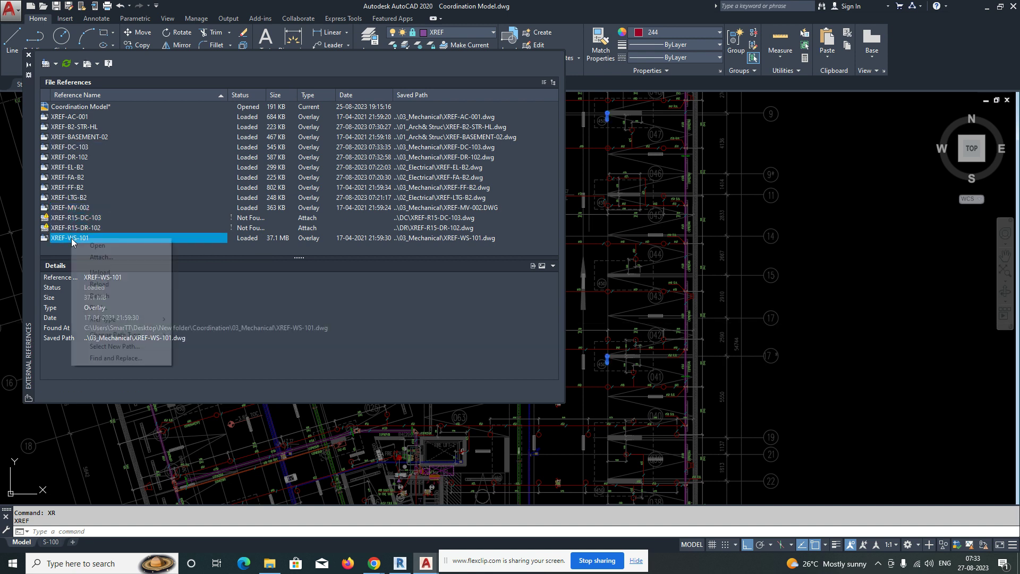
{"action": "left_click", "coordinate": [101, 247]}
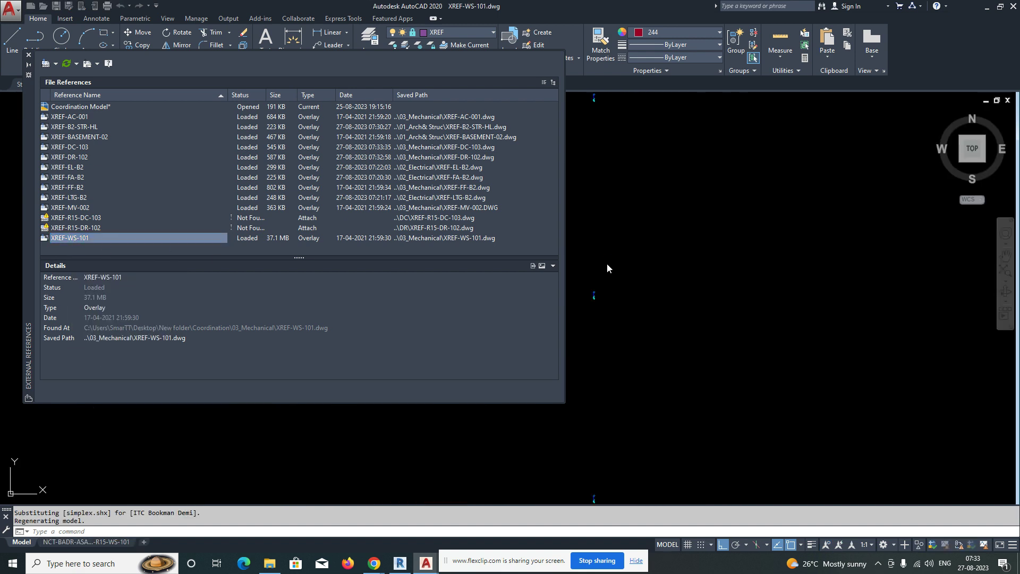
{"action": "left_click", "coordinate": [28, 55]}
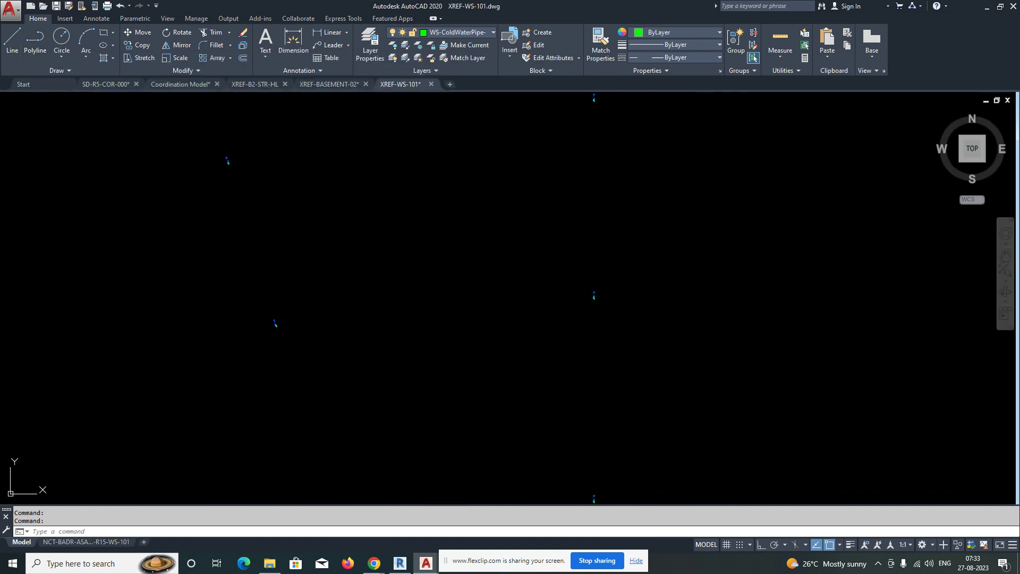
{"action": "scroll", "coordinate": [221, 152], "scroll_direction": "up", "scroll_amount": 3}
{"action": "scroll", "coordinate": [253, 187], "scroll_direction": "up", "scroll_amount": 5}
{"action": "scroll", "coordinate": [253, 187], "scroll_direction": "down", "scroll_amount": 10}
{"action": "left_click", "coordinate": [430, 84]}
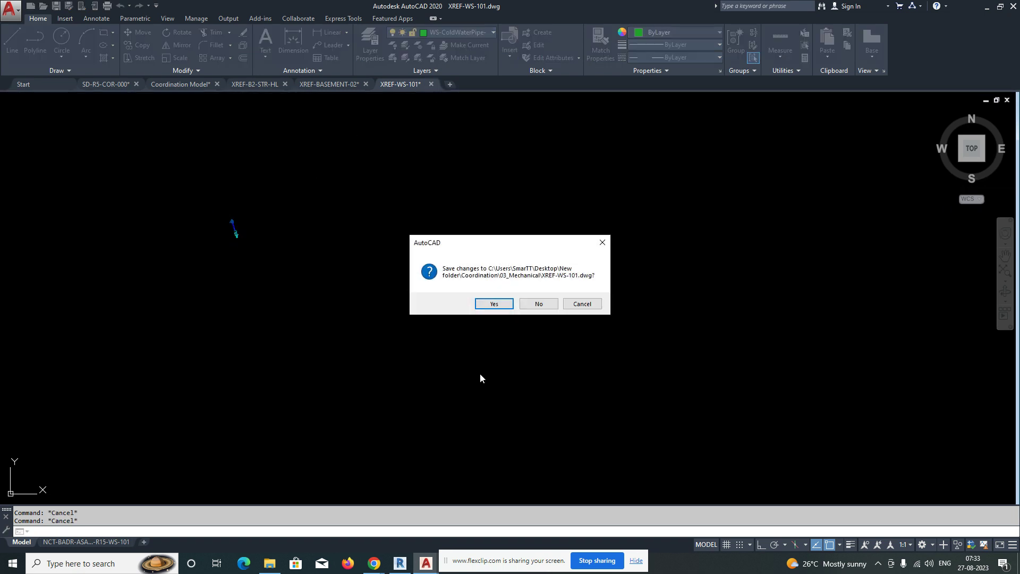
{"action": "left_click", "coordinate": [539, 304]}
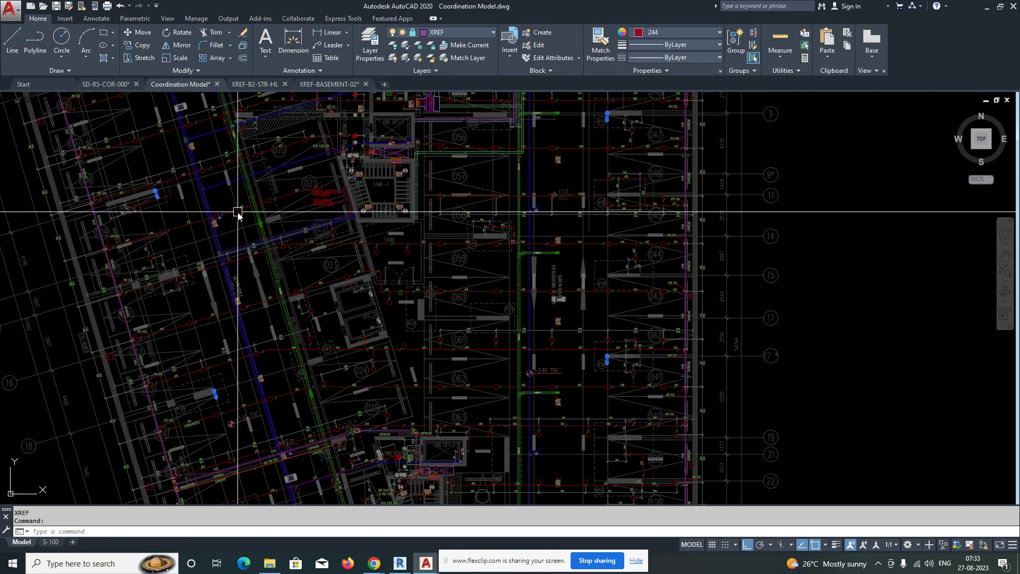
Open XREF-DR-102 from the Coordination Model's reference list, check it for nested references and return to the Coordination Model
{"action": "type", "text": "XR"}
{"action": "key", "text": "Return"}
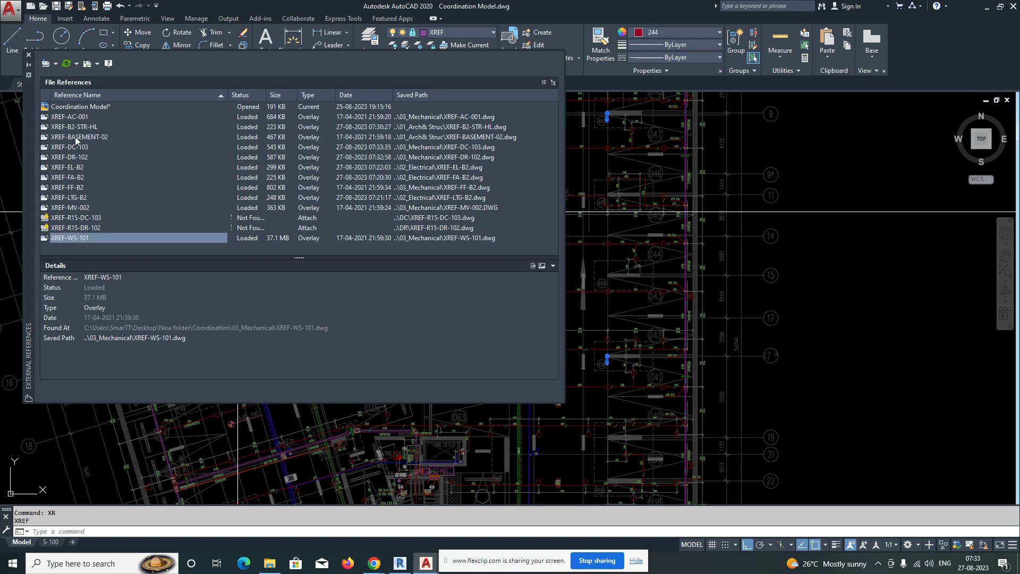
{"action": "left_click", "coordinate": [76, 137]}
{"action": "left_click", "coordinate": [75, 148]}
{"action": "right_click", "coordinate": [73, 161]}
{"action": "left_click", "coordinate": [86, 166]}
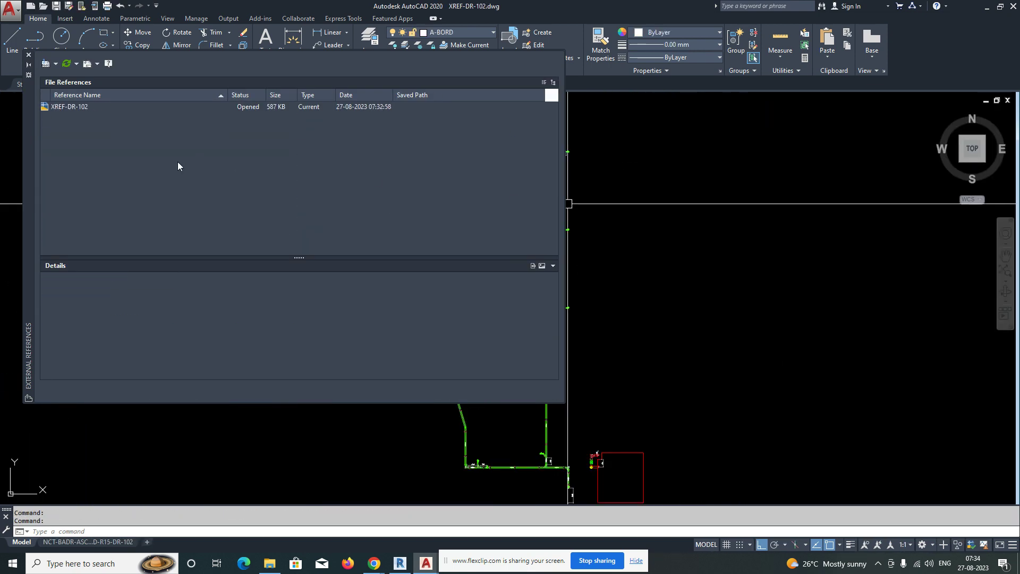
{"action": "left_click", "coordinate": [29, 55]}
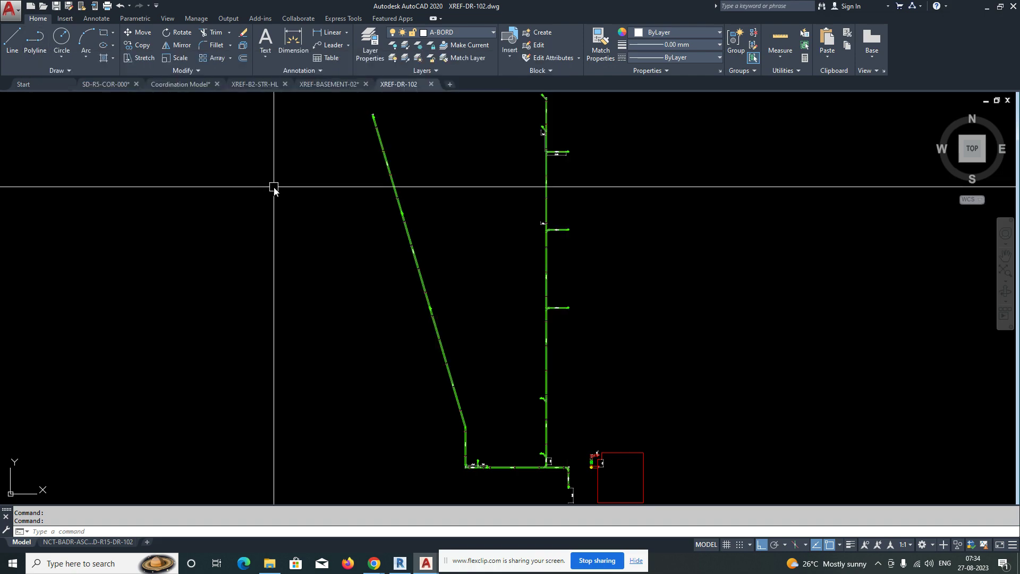
{"action": "left_click", "coordinate": [181, 84]}
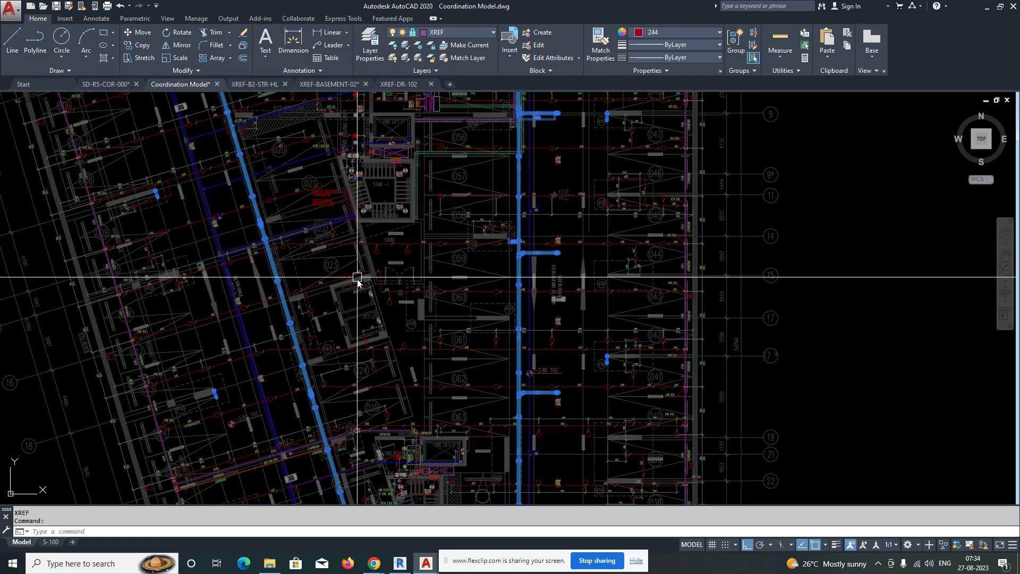
Examine the faded service references around the parking bays and basement ramp in the Coordination Model
{"action": "key", "text": "Escape"}
{"action": "scroll", "coordinate": [216, 210], "scroll_direction": "up", "scroll_amount": 10}
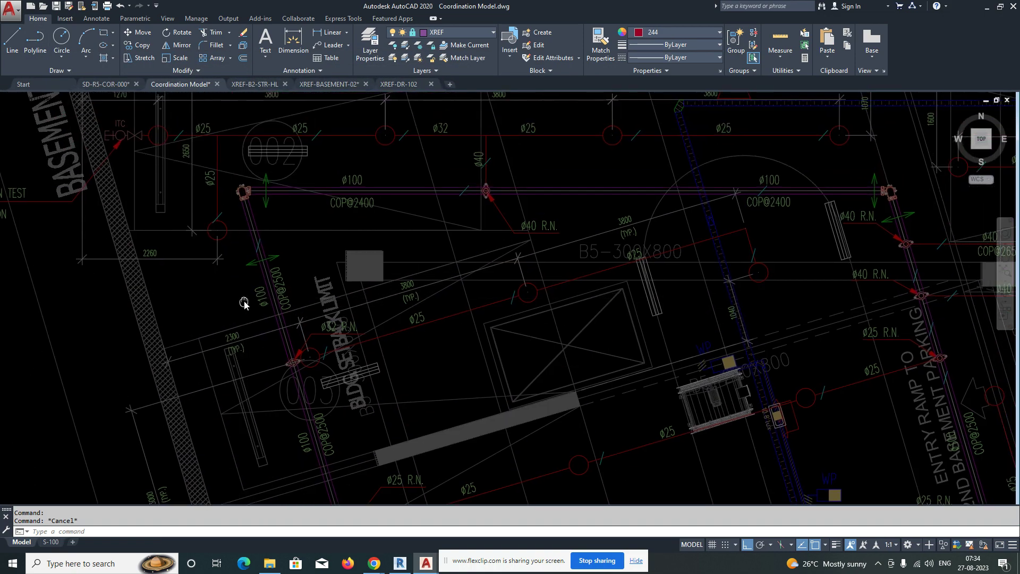
{"action": "left_click", "coordinate": [281, 317]}
{"action": "scroll", "coordinate": [258, 277], "scroll_direction": "down", "scroll_amount": 3}
{"action": "key", "text": "Escape"}
{"action": "scroll", "coordinate": [294, 237], "scroll_direction": "up", "scroll_amount": 3}
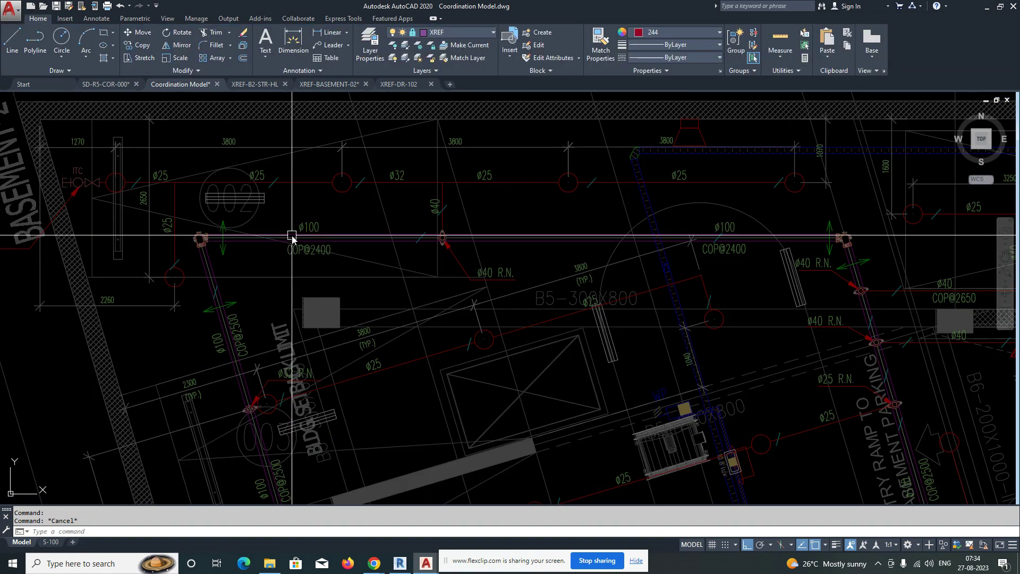
{"action": "scroll", "coordinate": [311, 268], "scroll_direction": "down", "scroll_amount": 5}
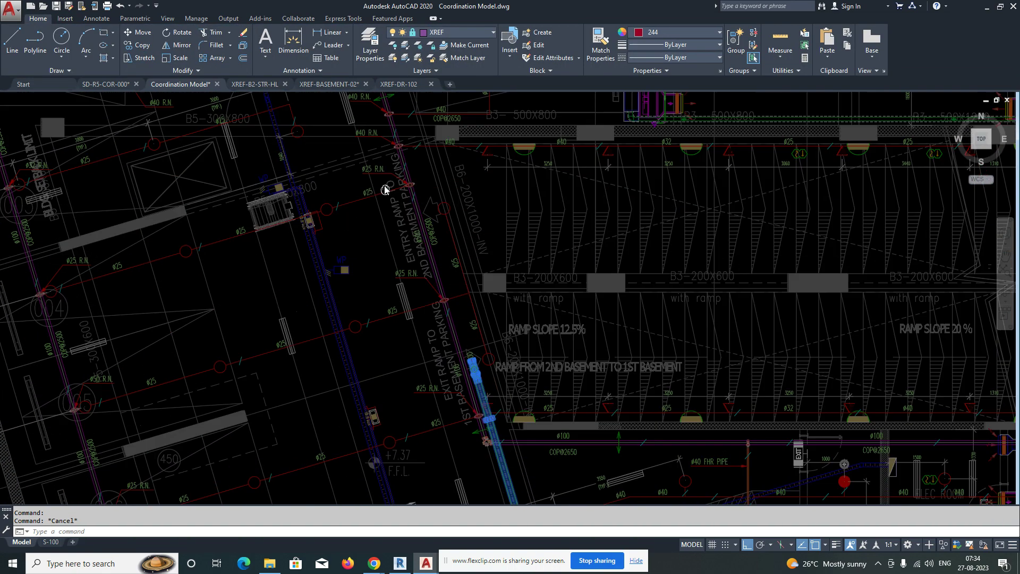
{"action": "middle_click_drag", "start_coordinate": [436, 288], "coordinate": [409, 153]}
{"action": "middle_click_drag", "start_coordinate": [428, 382], "coordinate": [477, 250]}
{"action": "middle_click_drag", "start_coordinate": [337, 347], "coordinate": [362, 339]}
{"action": "scroll", "coordinate": [345, 340], "scroll_direction": "down", "scroll_amount": 4}
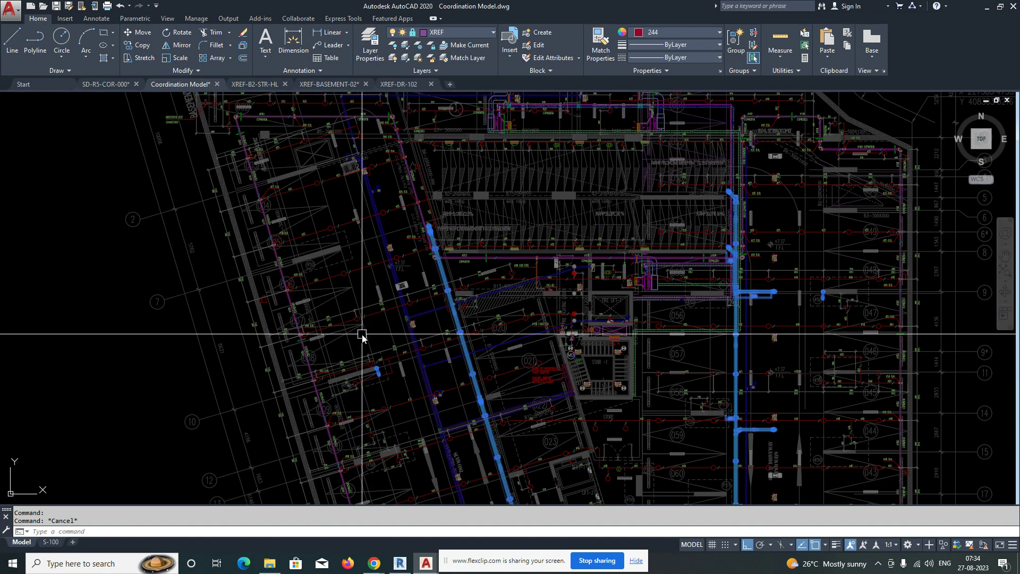
Check the xref display fade control in the display options
{"action": "type", "text": "op"}
{"action": "key", "text": "Return"}
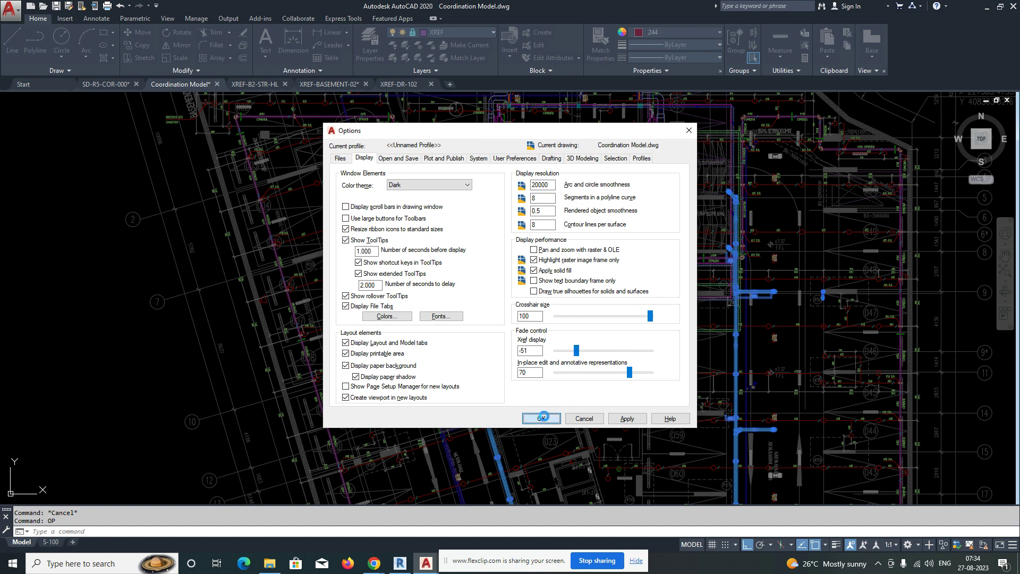
{"action": "left_click", "coordinate": [542, 418]}
{"action": "key", "text": "Escape"}
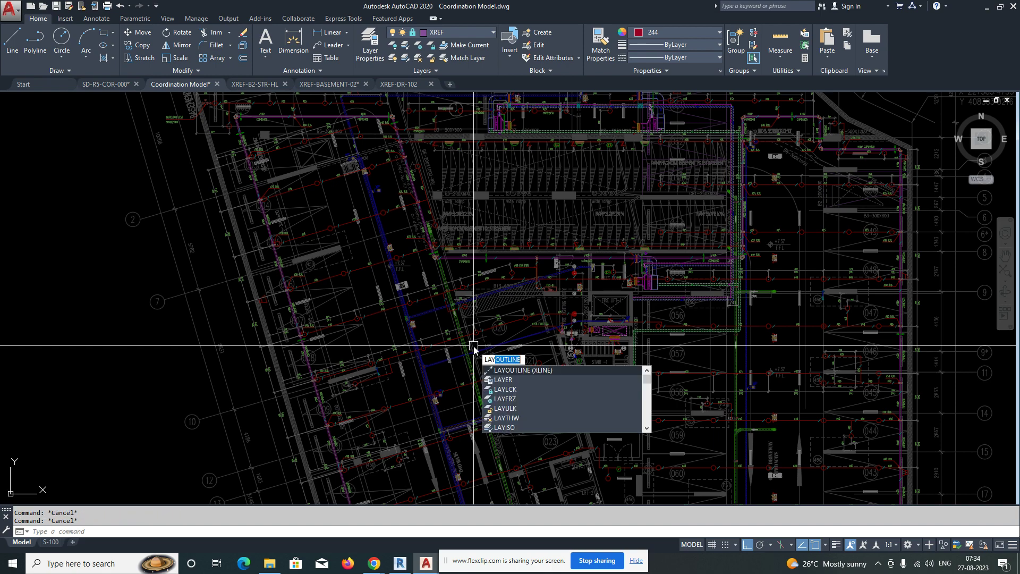
Unlock the XREF layer by picking one of the references with the LAYULK command
{"action": "left_click", "coordinate": [514, 409]}
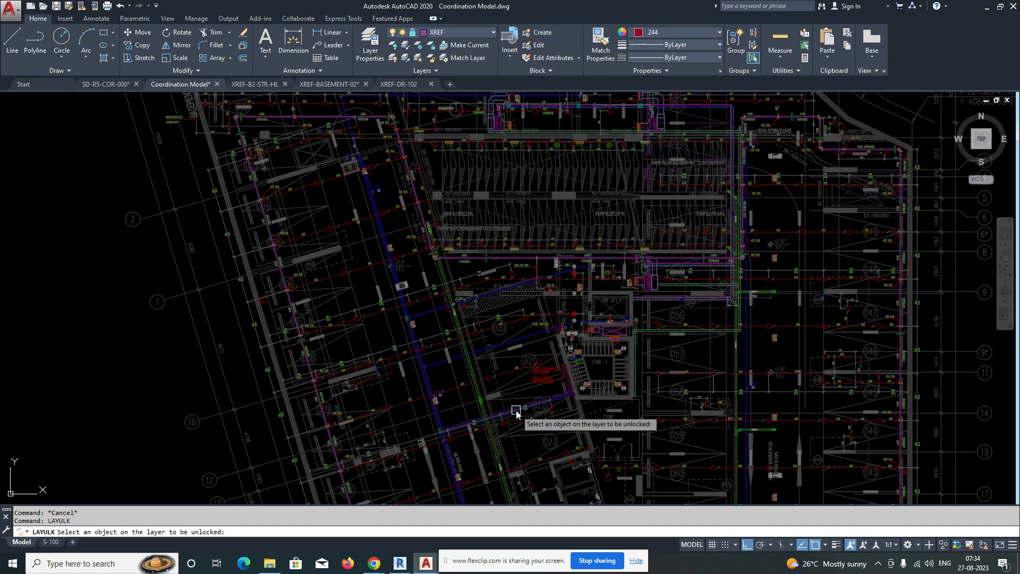
{"action": "left_click", "coordinate": [375, 386]}
{"action": "key", "text": "Escape"}
Examine the overlaid services across the basement plan, from the stair cores and parking bays to the ramp
{"action": "scroll", "coordinate": [502, 246], "scroll_direction": "up", "scroll_amount": 5}
{"action": "scroll", "coordinate": [502, 246], "scroll_direction": "down", "scroll_amount": 6}
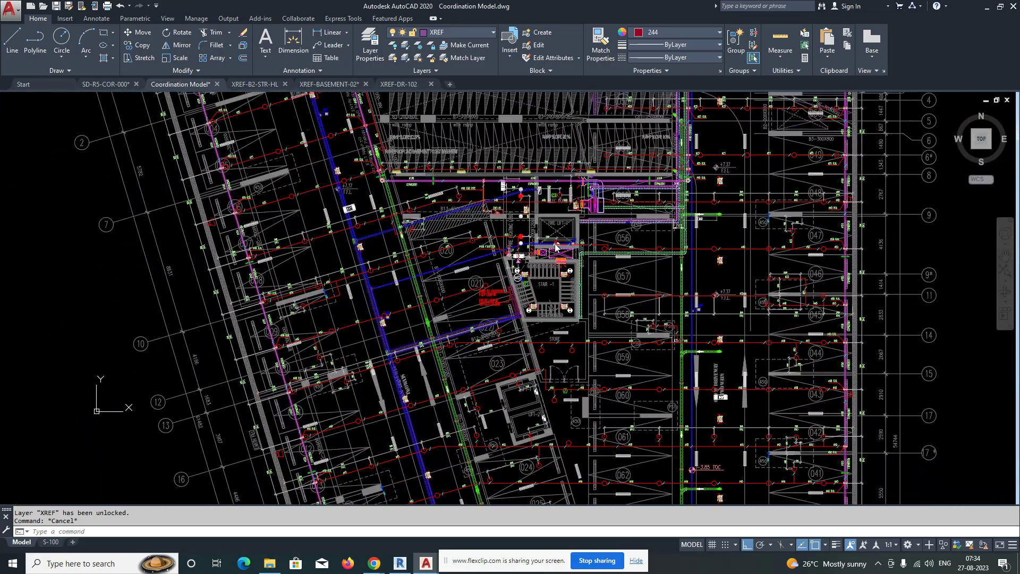
{"action": "middle_click_drag", "start_coordinate": [553, 385], "coordinate": [548, 271]}
{"action": "middle_click_drag", "start_coordinate": [510, 398], "coordinate": [508, 299]}
{"action": "middle_click_drag", "start_coordinate": [481, 390], "coordinate": [428, 303]}
{"action": "middle_click_drag", "start_coordinate": [444, 413], "coordinate": [395, 284]}
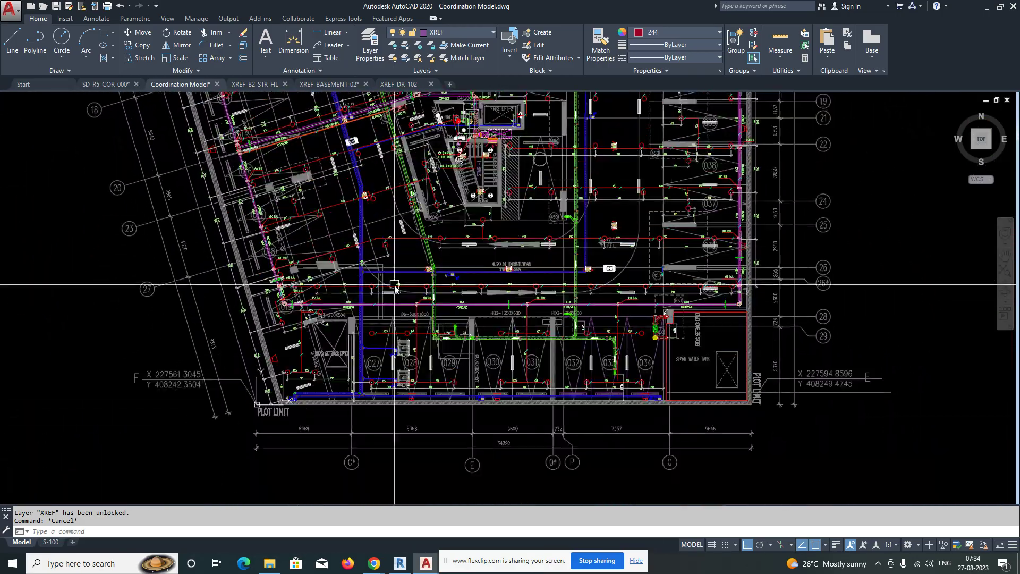
{"action": "scroll", "coordinate": [255, 403], "scroll_direction": "up", "scroll_amount": 5}
{"action": "scroll", "coordinate": [419, 440], "scroll_direction": "down", "scroll_amount": 7}
{"action": "middle_click_drag", "start_coordinate": [465, 297], "coordinate": [468, 386]}
{"action": "middle_click_drag", "start_coordinate": [449, 232], "coordinate": [451, 314]}
{"action": "middle_click_drag", "start_coordinate": [329, 211], "coordinate": [330, 285]}
{"action": "scroll", "coordinate": [190, 224], "scroll_direction": "up", "scroll_amount": 1}
{"action": "scroll", "coordinate": [190, 226], "scroll_direction": "up", "scroll_amount": 5}
{"action": "scroll", "coordinate": [371, 226], "scroll_direction": "down", "scroll_amount": 3}
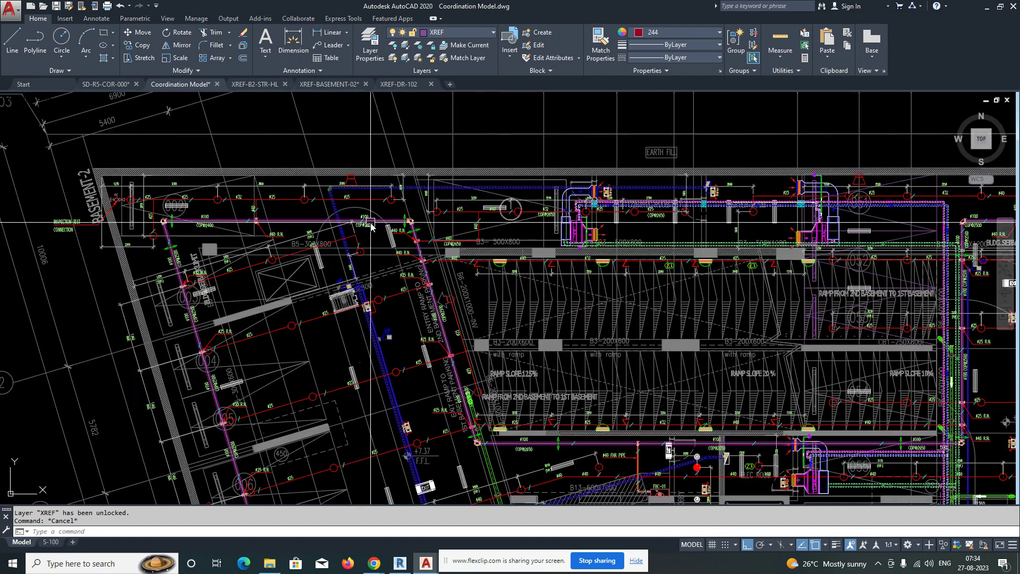
Switch to the SD-R5-COR-000 drawing and examine Section A-A and the other sections on the section sheet
{"action": "left_click", "coordinate": [105, 84]}
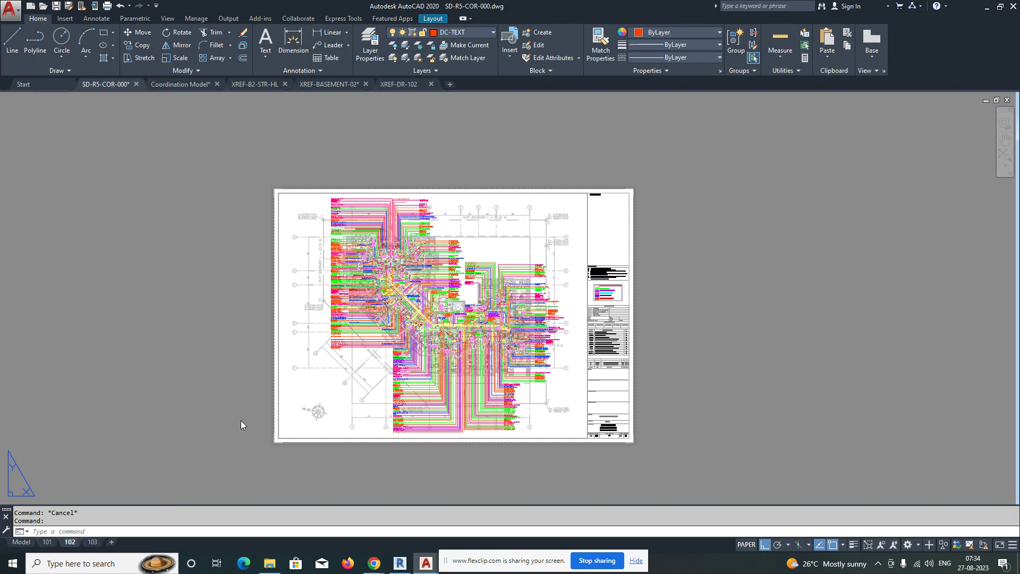
{"action": "scroll", "coordinate": [306, 206], "scroll_direction": "up", "scroll_amount": 8}
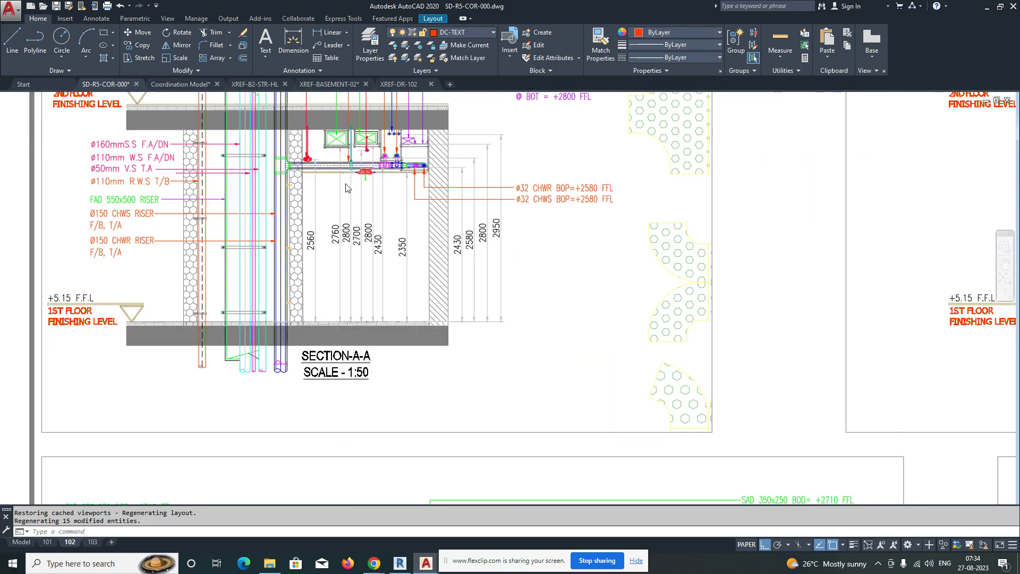
{"action": "scroll", "coordinate": [449, 201], "scroll_direction": "down", "scroll_amount": 8}
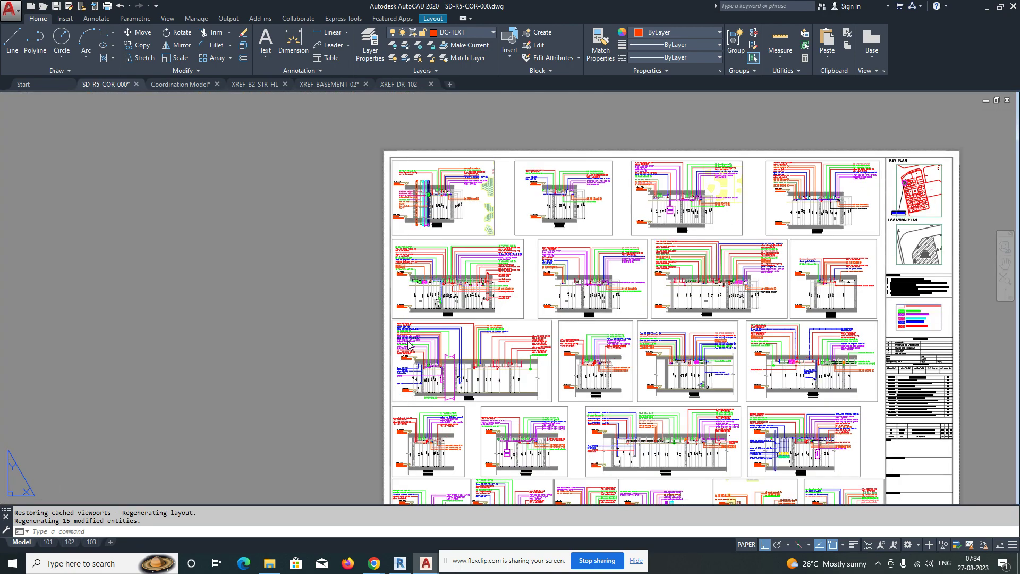
Go to the model space of SD-R5-COR-000 and examine the service tags and their leaders around the plan
{"action": "key", "text": "ctrl+Page_Up"}
{"action": "scroll", "coordinate": [315, 254], "scroll_direction": "up", "scroll_amount": 8}
{"action": "scroll", "coordinate": [331, 258], "scroll_direction": "down", "scroll_amount": 4}
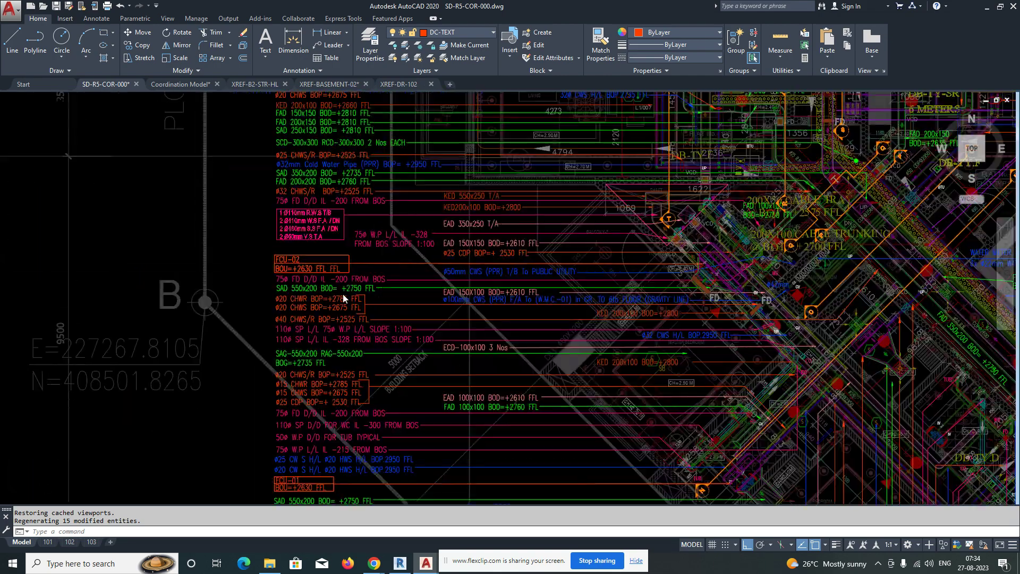
{"action": "scroll", "coordinate": [537, 287], "scroll_direction": "up", "scroll_amount": 6}
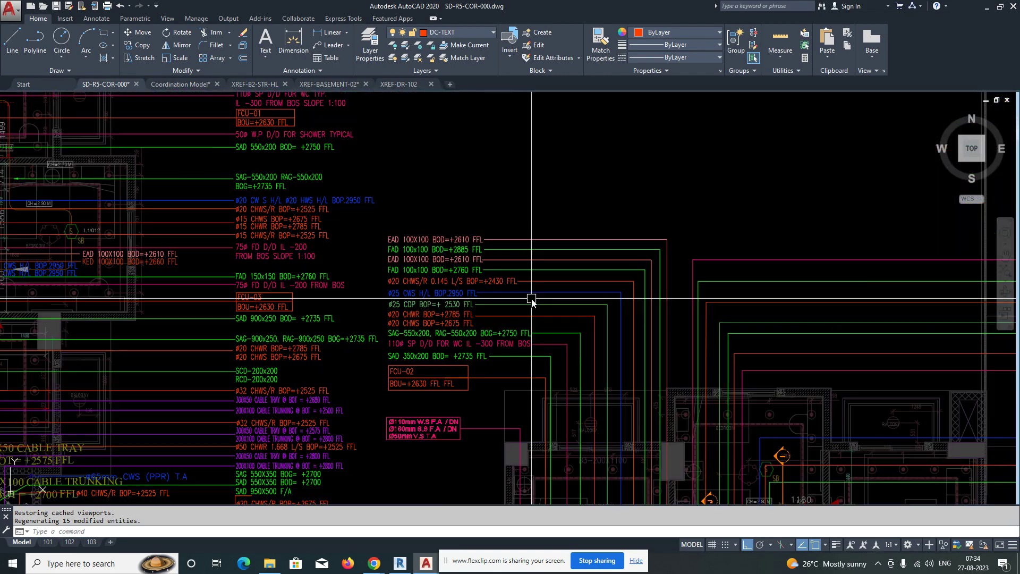
{"action": "left_click", "coordinate": [544, 206]}
{"action": "left_click", "coordinate": [367, 364]}
{"action": "scroll", "coordinate": [444, 245], "scroll_direction": "down", "scroll_amount": 6}
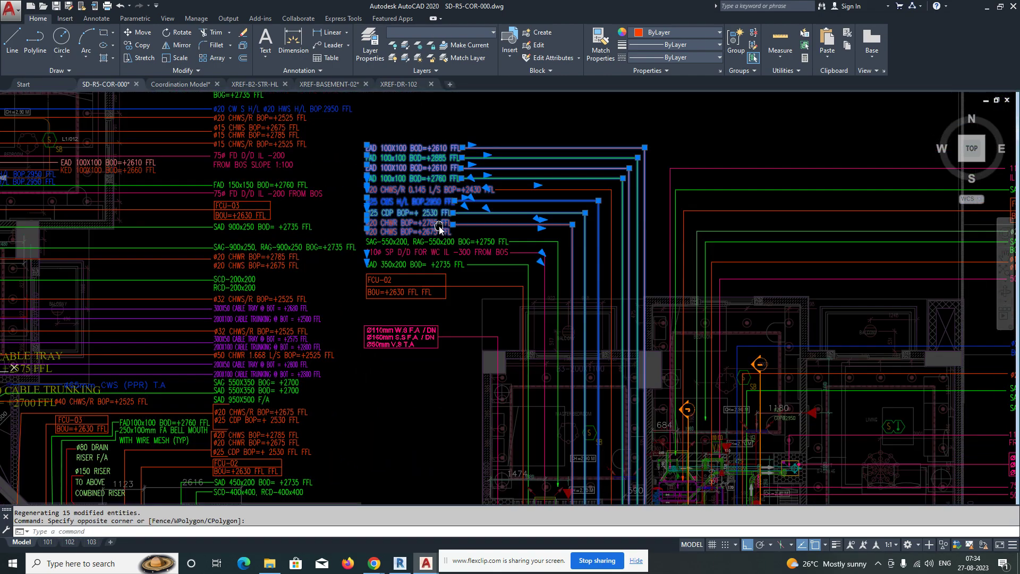
{"action": "scroll", "coordinate": [441, 271], "scroll_direction": "down", "scroll_amount": 5}
{"action": "key", "text": "Escape"}
Examine Section U-U and the row of annotated coordination sections in the model space of SD-R5-COR-000
{"action": "middle_click_drag", "start_coordinate": [270, 305], "coordinate": [449, 305]}
{"action": "middle_click_drag", "start_coordinate": [313, 300], "coordinate": [338, 386]}
{"action": "key", "text": "Escape"}
{"action": "scroll", "coordinate": [319, 210], "scroll_direction": "up", "scroll_amount": 2}
{"action": "scroll", "coordinate": [357, 274], "scroll_direction": "down", "scroll_amount": 5}
{"action": "scroll", "coordinate": [444, 239], "scroll_direction": "up", "scroll_amount": 3}
{"action": "scroll", "coordinate": [211, 169], "scroll_direction": "up", "scroll_amount": 4}
{"action": "scroll", "coordinate": [211, 169], "scroll_direction": "up", "scroll_amount": 3}
{"action": "scroll", "coordinate": [217, 164], "scroll_direction": "down", "scroll_amount": 2}
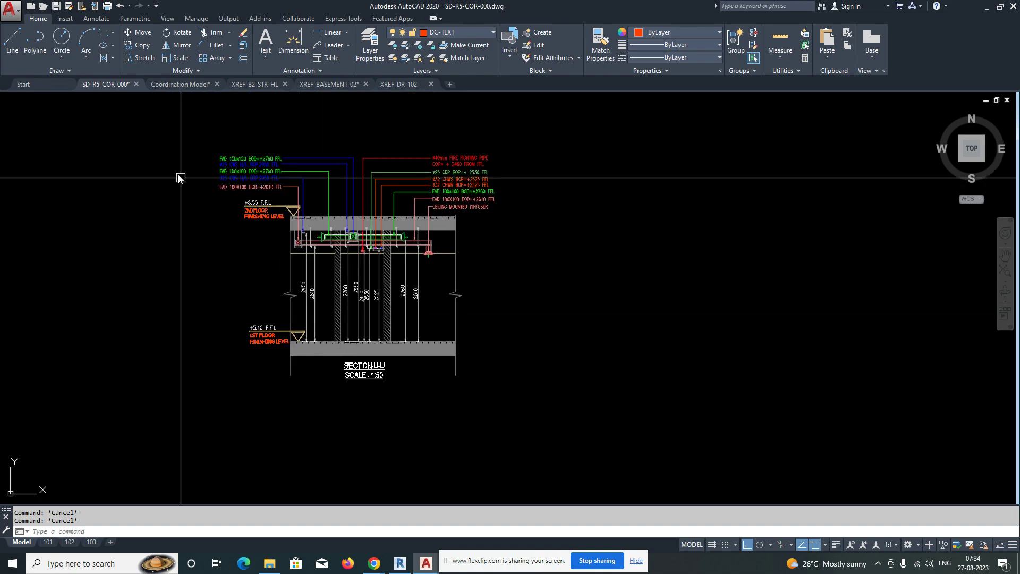
{"action": "left_click", "coordinate": [180, 145]}
{"action": "scroll", "coordinate": [374, 235], "scroll_direction": "down", "scroll_amount": 6}
{"action": "key", "text": "Escape"}
{"action": "scroll", "coordinate": [289, 307], "scroll_direction": "up", "scroll_amount": 4}
{"action": "scroll", "coordinate": [281, 277], "scroll_direction": "up", "scroll_amount": 4}
{"action": "scroll", "coordinate": [311, 297], "scroll_direction": "down", "scroll_amount": 4}
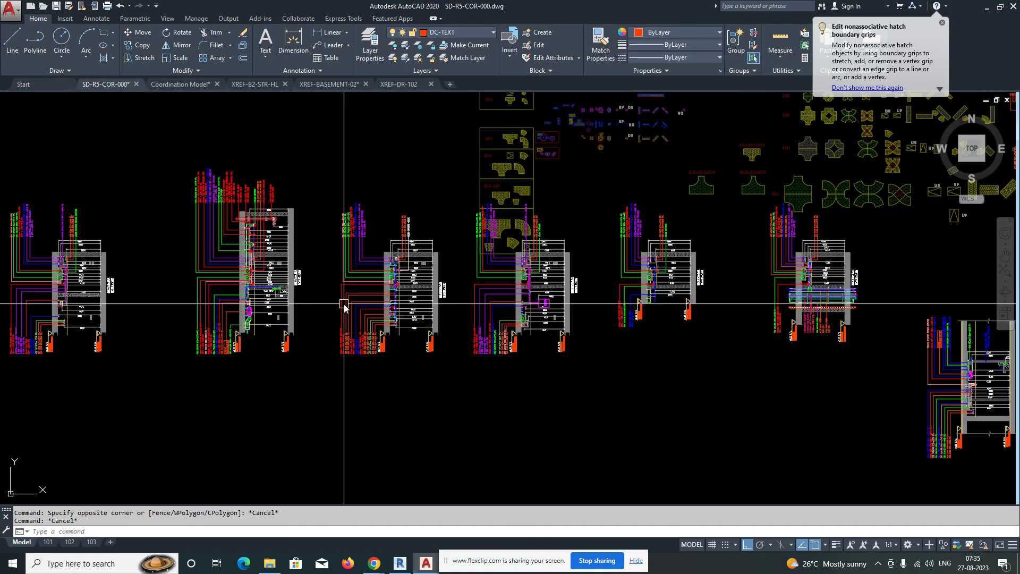
{"action": "scroll", "coordinate": [427, 294], "scroll_direction": "up", "scroll_amount": 2}
{"action": "scroll", "coordinate": [373, 289], "scroll_direction": "down", "scroll_amount": 1}
{"action": "middle_click_drag", "start_coordinate": [558, 292], "coordinate": [330, 271]}
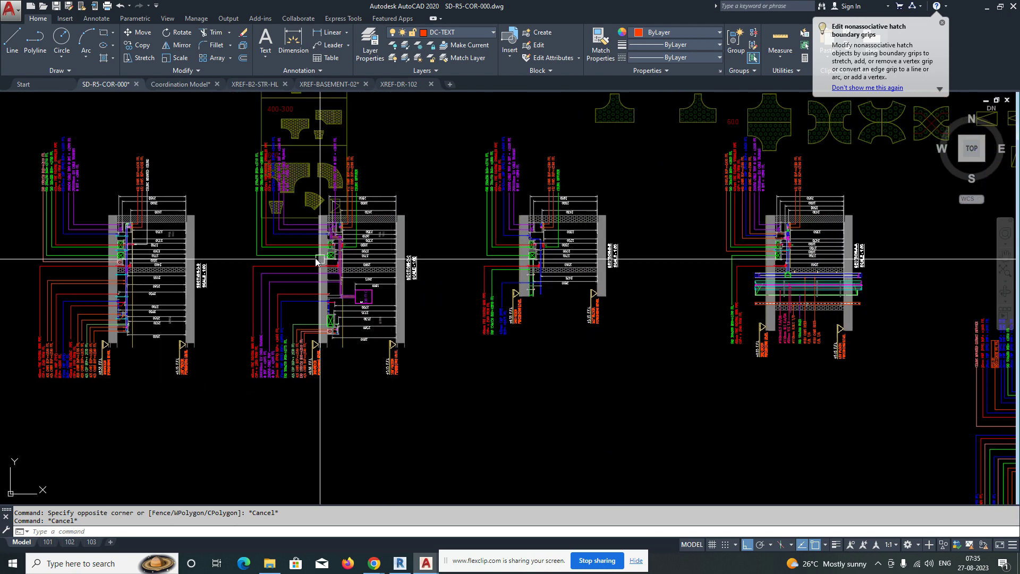
Copy the annotated section that overlaps the yellow duct fitting symbols, including its tags, leaders and dimensions, to the clipboard
{"action": "scroll", "coordinate": [334, 270], "scroll_direction": "down", "scroll_amount": 1}
{"action": "scroll", "coordinate": [323, 263], "scroll_direction": "up", "scroll_amount": 1}
{"action": "scroll", "coordinate": [267, 209], "scroll_direction": "down", "scroll_amount": 3}
{"action": "left_click", "coordinate": [255, 167]}
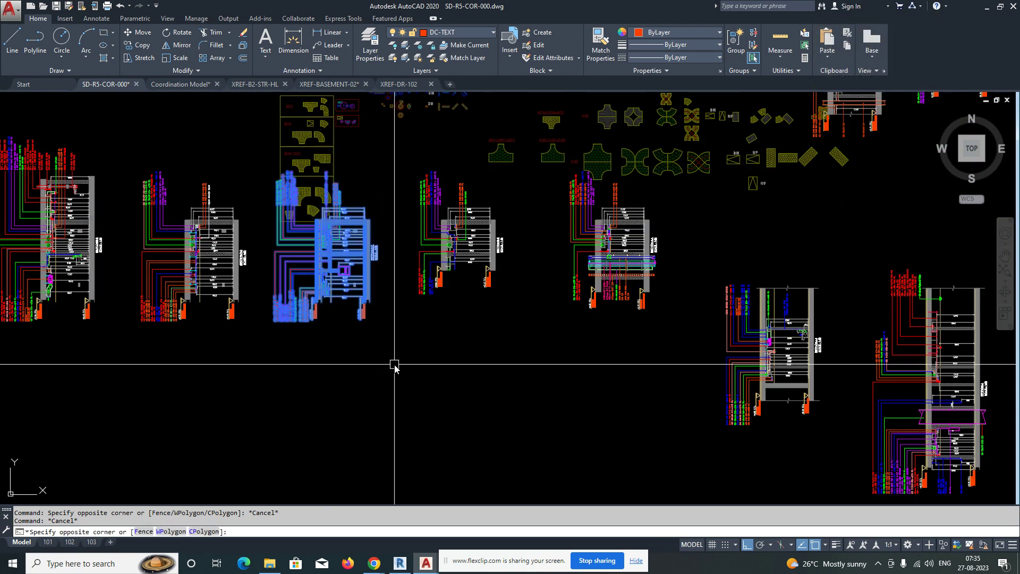
{"action": "left_click", "coordinate": [400, 316]}
{"action": "key", "text": "ctrl+c"}
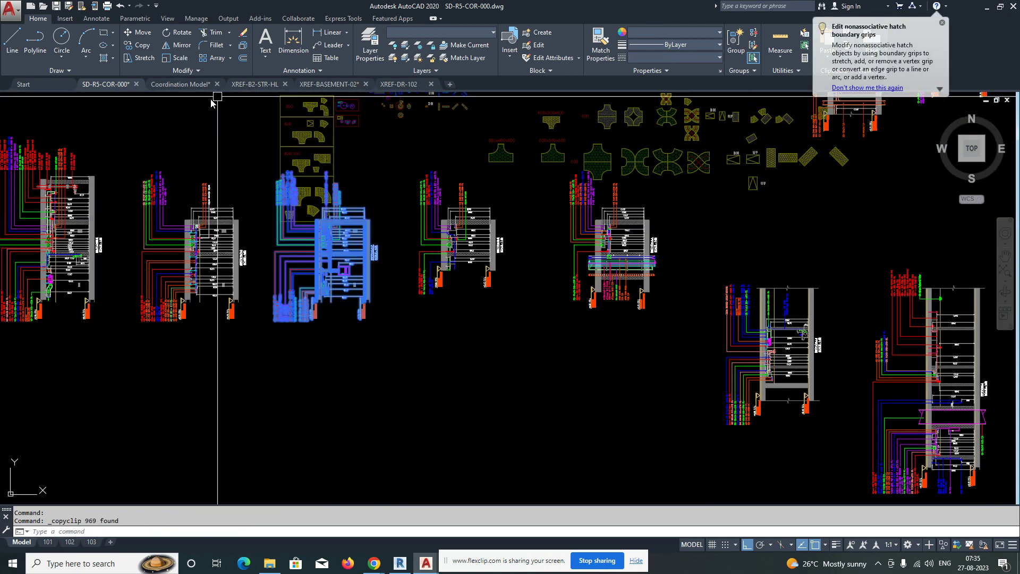
Switch to the Coordination Model drawing and paste the copied section in the empty area above the basement plan
{"action": "left_click", "coordinate": [178, 84]}
{"action": "scroll", "coordinate": [348, 261], "scroll_direction": "down", "scroll_amount": 5}
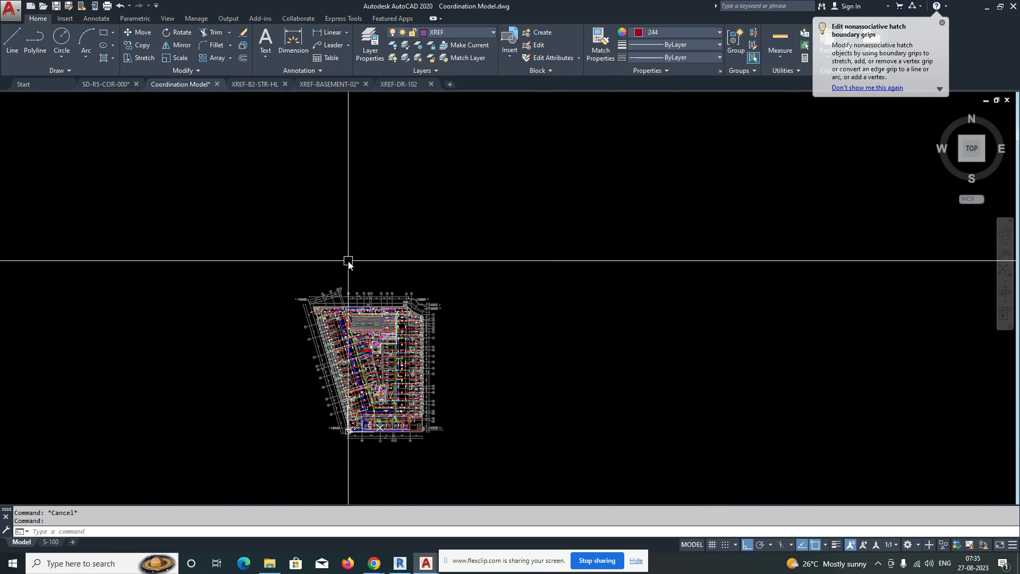
{"action": "middle_click_drag", "start_coordinate": [348, 260], "coordinate": [353, 292]}
{"action": "key", "text": "ctrl+v"}
{"action": "scroll", "coordinate": [351, 290], "scroll_direction": "up", "scroll_amount": 3}
{"action": "left_click", "coordinate": [349, 288]}
{"action": "key", "text": "Escape"}
Rotate the pasted section a quarter turn with Ortho so that it lies horizontally above the basement plan
{"action": "key", "text": "Escape"}
{"action": "type", "text": "ro"}
{"action": "key", "text": "space"}
{"action": "left_click", "coordinate": [441, 188]}
{"action": "left_click", "coordinate": [294, 313]}
{"action": "key", "text": "space"}
{"action": "left_click", "coordinate": [423, 247]}
{"action": "key", "text": "F8"}
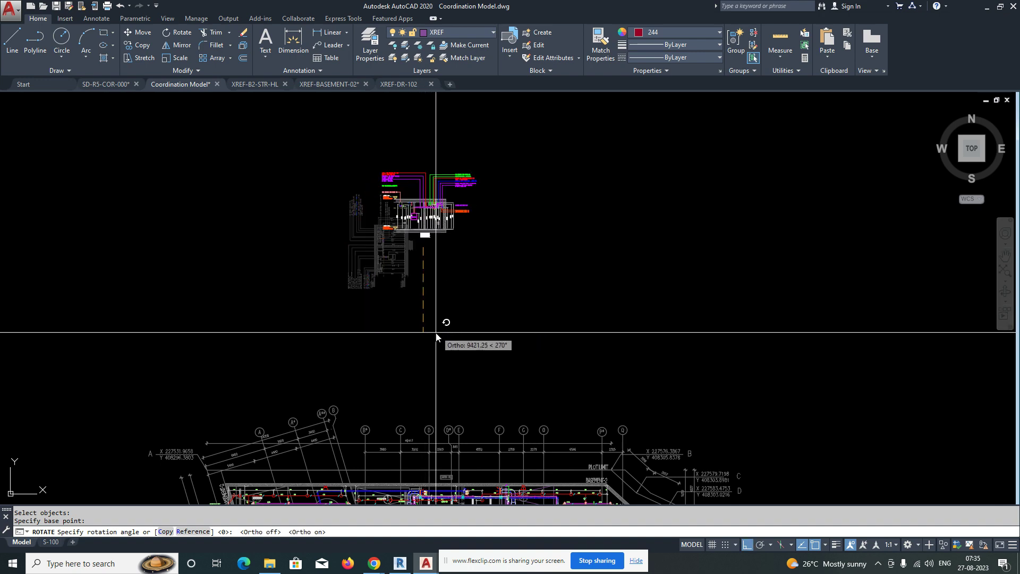
{"action": "key", "text": "F8"}
{"action": "key", "text": "Escape"}
{"action": "scroll", "coordinate": [412, 194], "scroll_direction": "up", "scroll_amount": 3}
{"action": "scroll", "coordinate": [411, 202], "scroll_direction": "down", "scroll_amount": 1}
{"action": "middle_click_drag", "start_coordinate": [399, 384], "coordinate": [396, 283]}
{"action": "middle_click_drag", "start_coordinate": [388, 361], "coordinate": [397, 311]}
{"action": "scroll", "coordinate": [385, 273], "scroll_direction": "down", "scroll_amount": 1}
{"action": "key", "text": "Escape"}
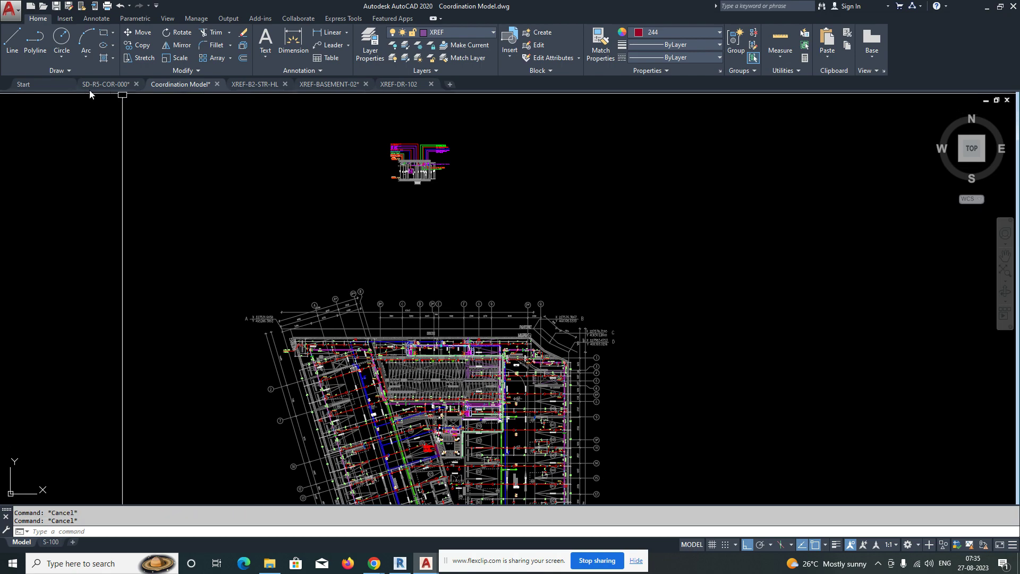
In SD-R5-COR-000, select the vertical section line with the arrow markers at both ends and copy it to the clipboard
{"action": "left_click", "coordinate": [139, 85]}
{"action": "scroll", "coordinate": [390, 310], "scroll_direction": "down", "scroll_amount": 3}
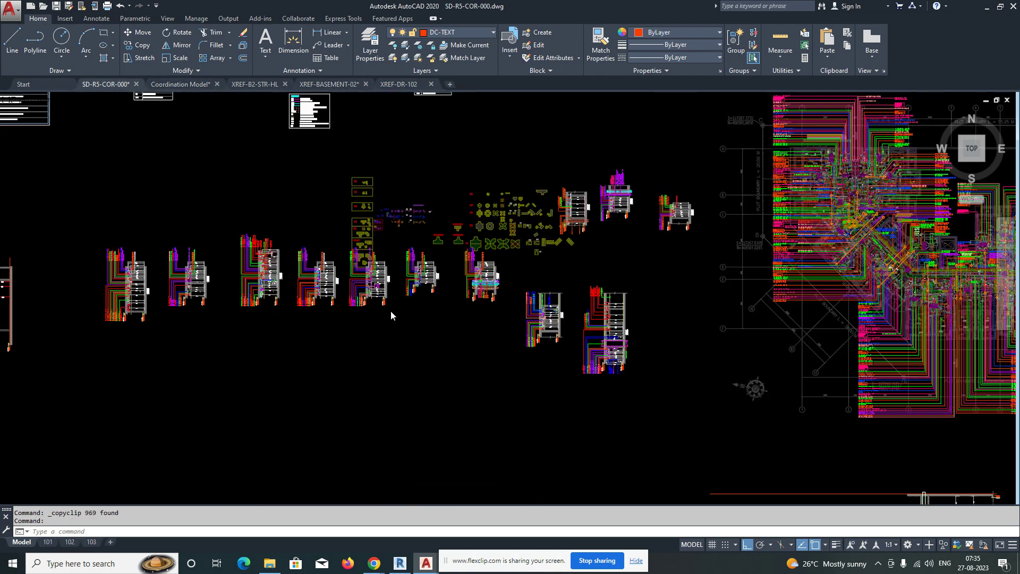
{"action": "scroll", "coordinate": [570, 345], "scroll_direction": "up", "scroll_amount": 5}
{"action": "scroll", "coordinate": [622, 290], "scroll_direction": "up", "scroll_amount": 8}
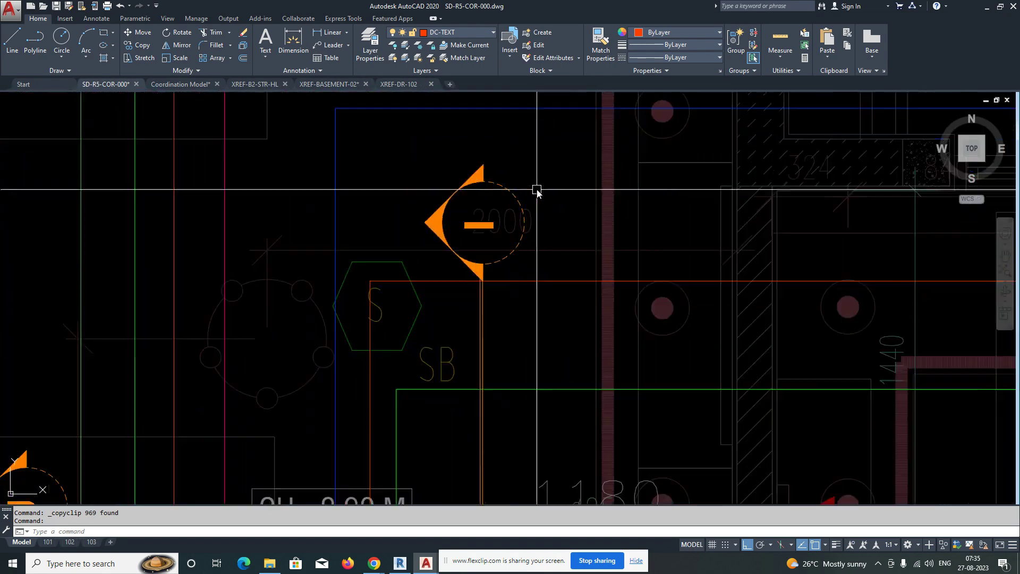
{"action": "left_click", "coordinate": [537, 190]}
{"action": "left_click", "coordinate": [444, 177]}
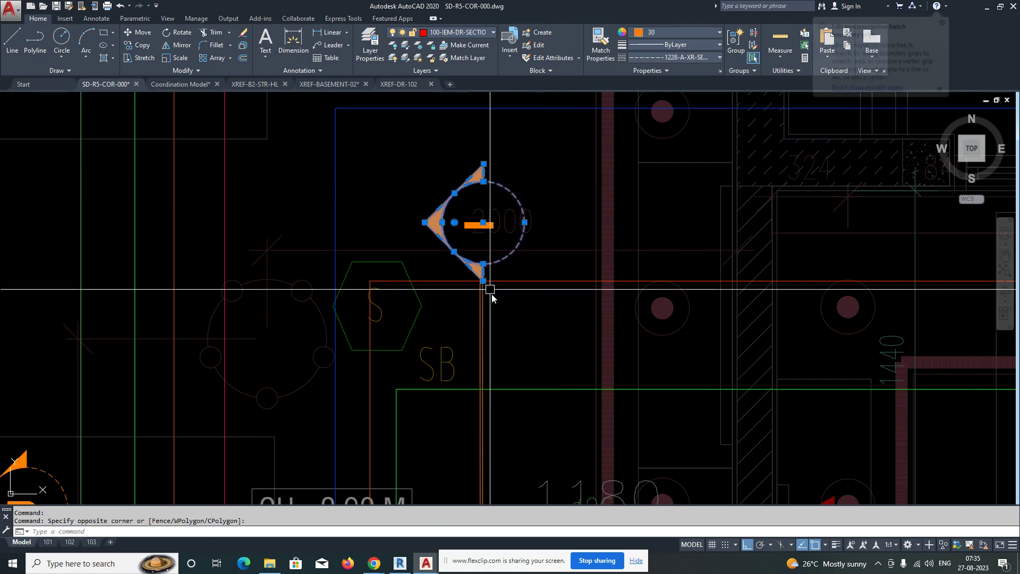
{"action": "scroll", "coordinate": [471, 342], "scroll_direction": "down", "scroll_amount": 6}
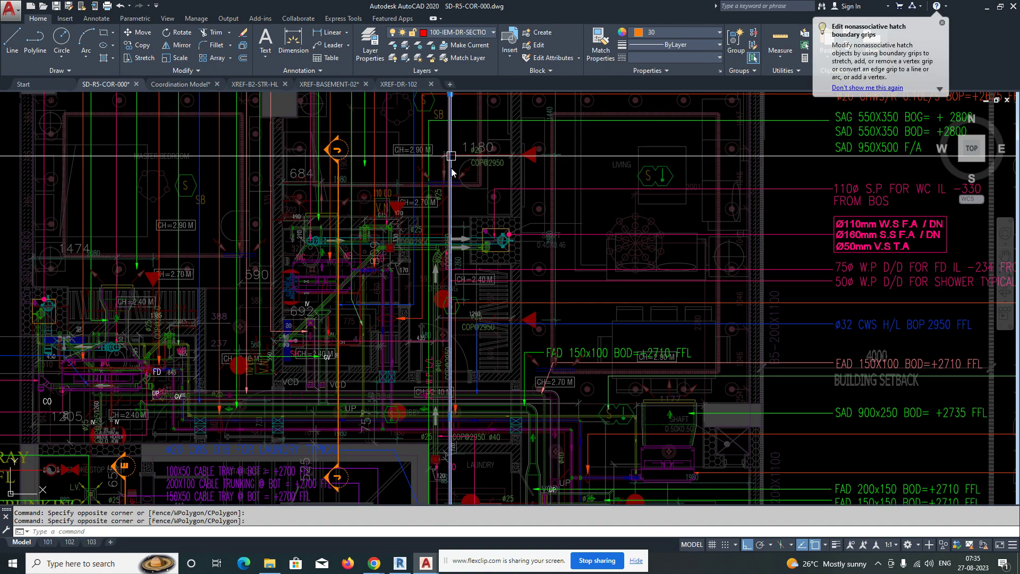
{"action": "scroll", "coordinate": [363, 219], "scroll_direction": "up", "scroll_amount": 6}
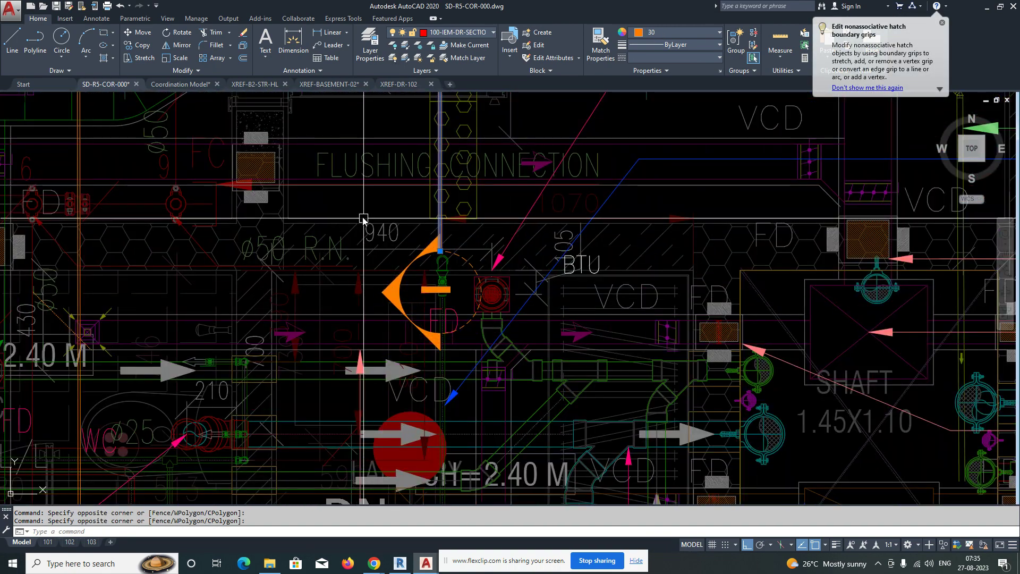
{"action": "left_click", "coordinate": [456, 328]}
{"action": "middle_click_drag", "start_coordinate": [482, 338], "coordinate": [485, 374]}
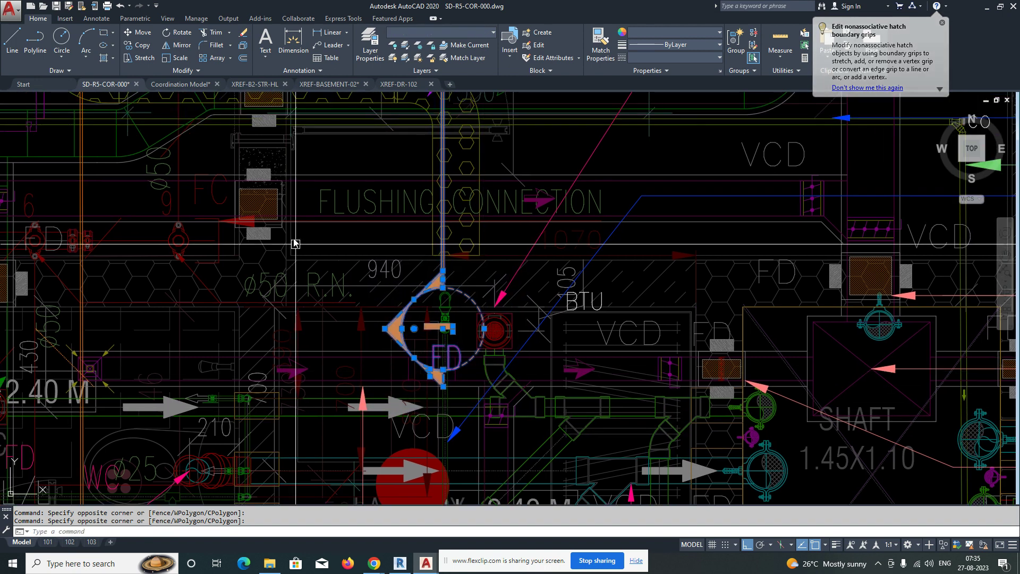
{"action": "key", "text": "ctrl+c"}
Paste the section line with its markers into the Coordination Model, between the section and the basement plan
{"action": "left_click", "coordinate": [181, 84]}
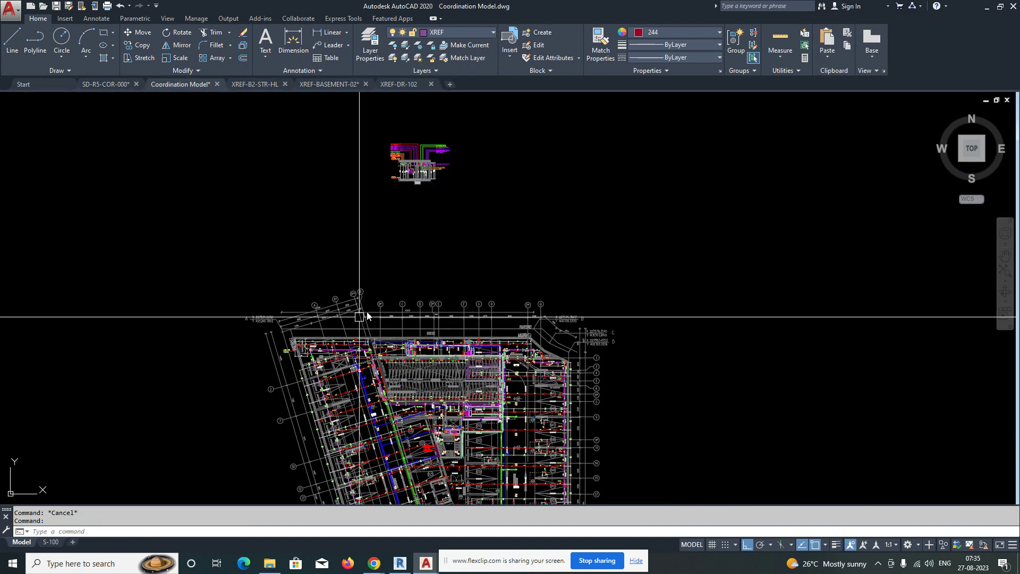
{"action": "scroll", "coordinate": [440, 260], "scroll_direction": "up", "scroll_amount": 3}
{"action": "key", "text": "Escape"}
{"action": "scroll", "coordinate": [416, 264], "scroll_direction": "down", "scroll_amount": 5}
{"action": "scroll", "coordinate": [403, 300], "scroll_direction": "up", "scroll_amount": 4}
{"action": "scroll", "coordinate": [448, 334], "scroll_direction": "down", "scroll_amount": 1}
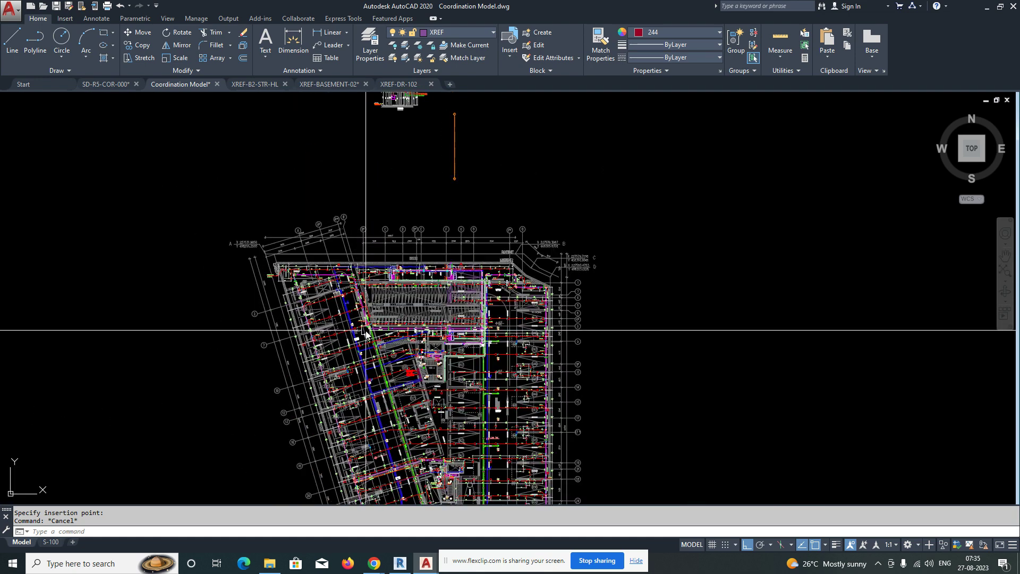
{"action": "scroll", "coordinate": [447, 334], "scroll_direction": "up", "scroll_amount": 4}
{"action": "scroll", "coordinate": [407, 351], "scroll_direction": "down", "scroll_amount": 4}
{"action": "scroll", "coordinate": [430, 292], "scroll_direction": "up", "scroll_amount": 7}
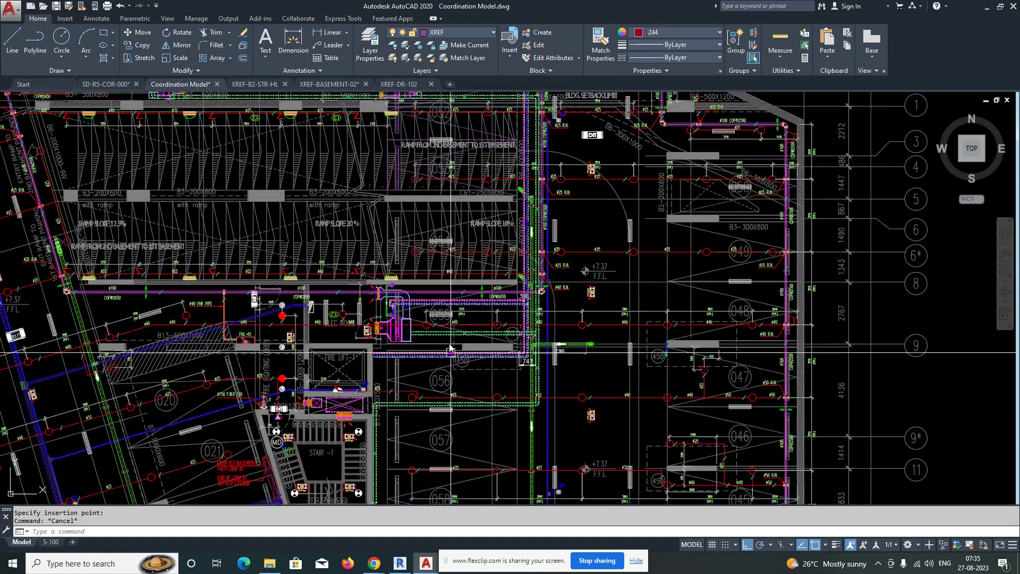
{"action": "scroll", "coordinate": [428, 303], "scroll_direction": "down", "scroll_amount": 7}
Move the section line down onto the basement plan so it cuts the services at parking bay 055 below the ramp
{"action": "type", "text": "m"}
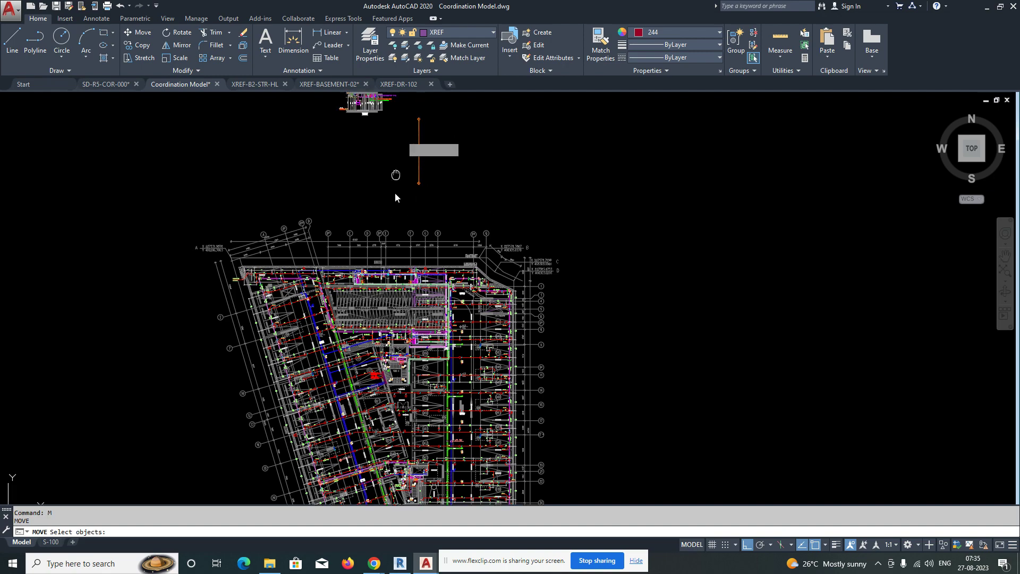
{"action": "key", "text": "Return"}
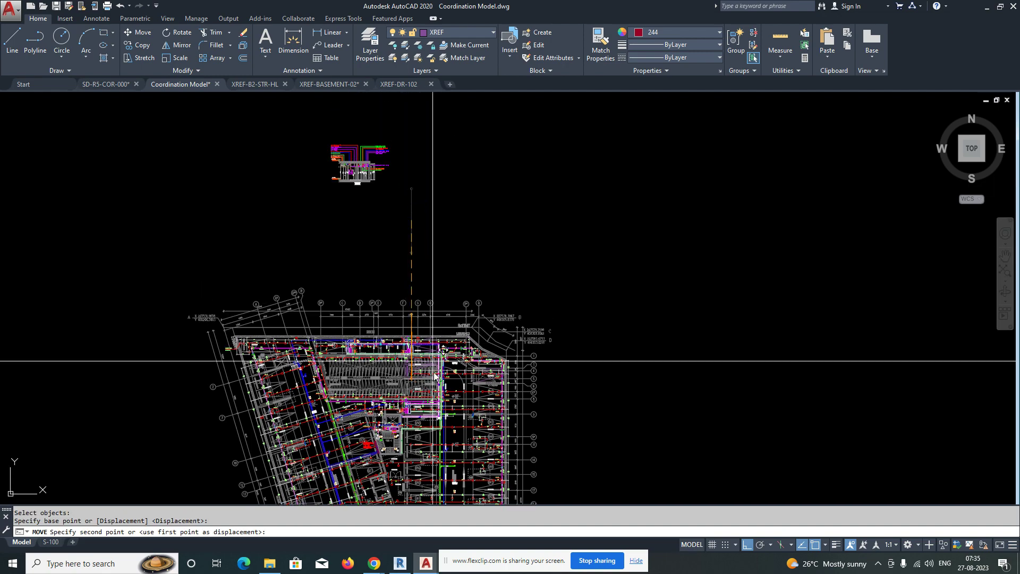
{"action": "scroll", "coordinate": [435, 376], "scroll_direction": "up", "scroll_amount": 10}
{"action": "key", "text": "F8"}
{"action": "scroll", "coordinate": [427, 293], "scroll_direction": "up", "scroll_amount": 3}
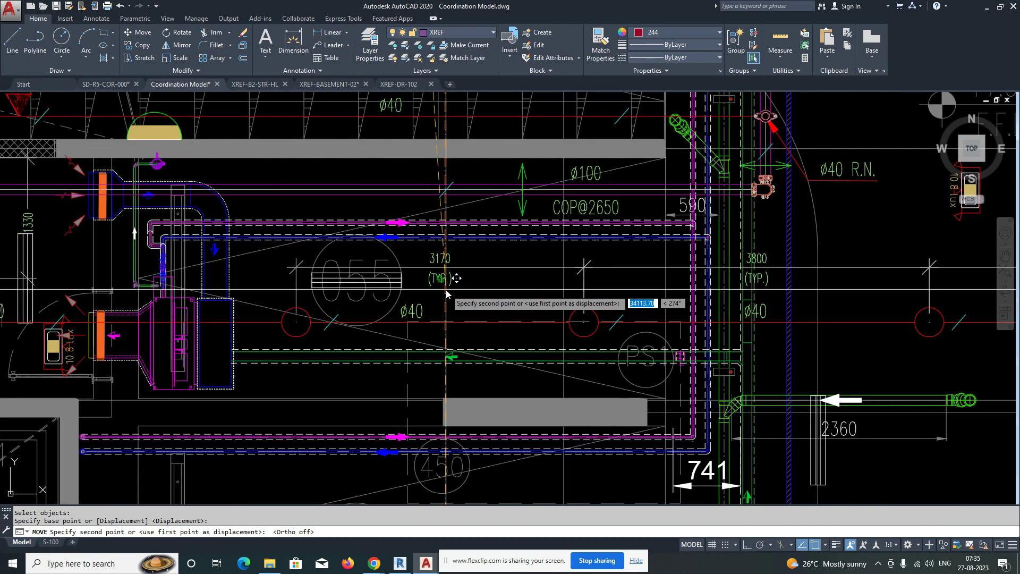
{"action": "left_click", "coordinate": [465, 295]}
{"action": "scroll", "coordinate": [449, 298], "scroll_direction": "down", "scroll_amount": 6}
{"action": "key", "text": "Escape"}
{"action": "scroll", "coordinate": [455, 162], "scroll_direction": "up", "scroll_amount": 10}
{"action": "type", "text": "S"}
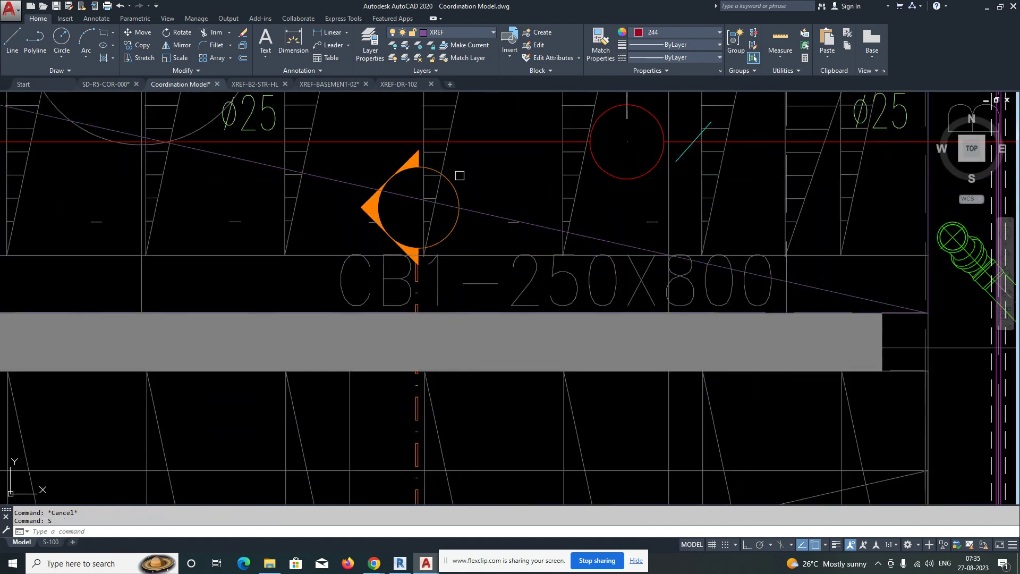
{"action": "left_click", "coordinate": [367, 291]}
{"action": "key", "text": "Escape"}
Stretch the section line's upper marker straight down to the lower edge of the ramp, just above parking bay 055
{"action": "scroll", "coordinate": [387, 285], "scroll_direction": "down", "scroll_amount": 10}
{"action": "scroll", "coordinate": [427, 287], "scroll_direction": "up", "scroll_amount": 15}
{"action": "left_click", "coordinate": [466, 217]}
{"action": "left_click", "coordinate": [312, 414]}
{"action": "left_click", "coordinate": [310, 248], "text": "shift"}
{"action": "left_click", "coordinate": [287, 412], "text": "shift"}
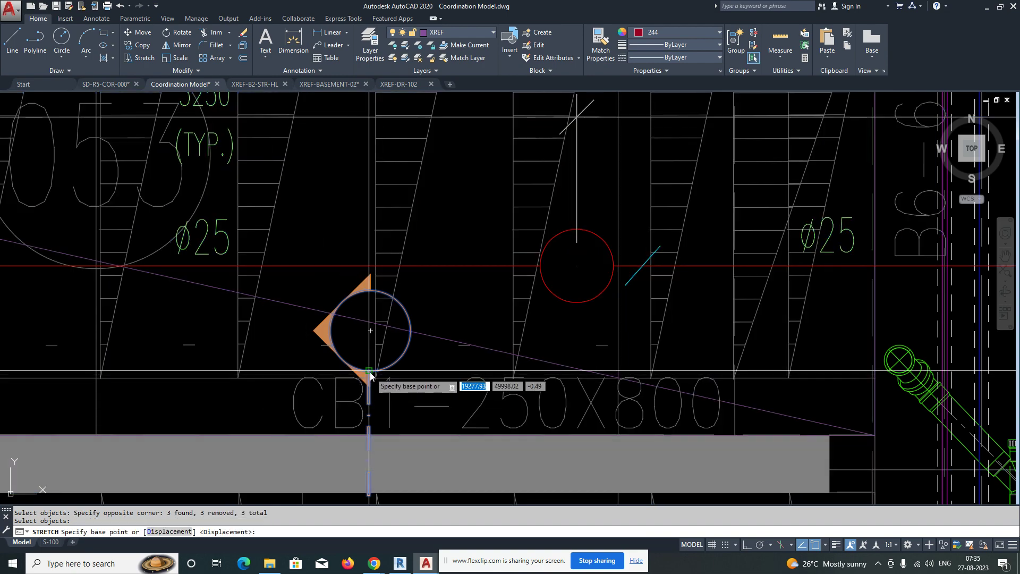
{"action": "scroll", "coordinate": [368, 374], "scroll_direction": "down", "scroll_amount": 6}
{"action": "scroll", "coordinate": [367, 348], "scroll_direction": "up", "scroll_amount": 6}
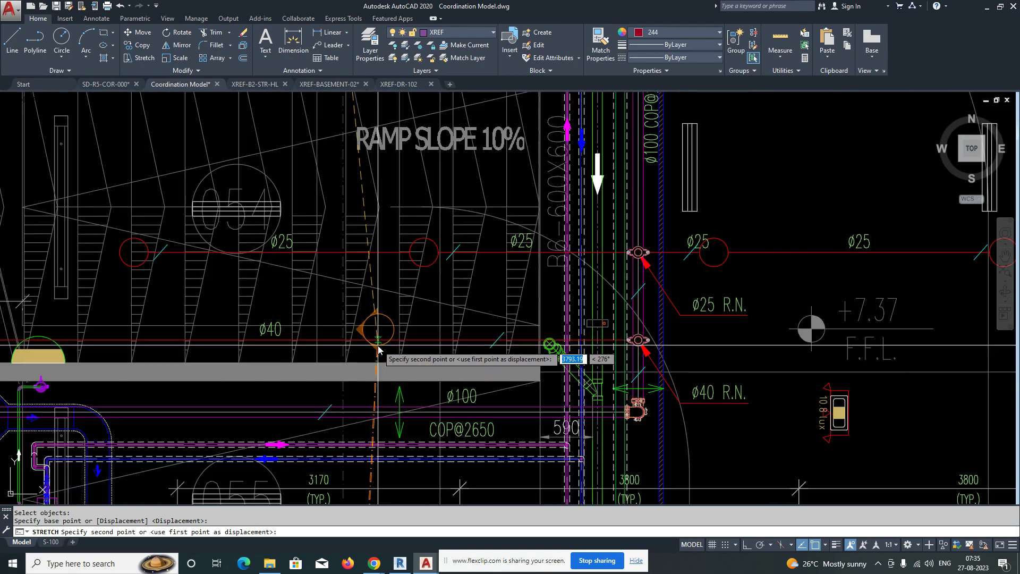
{"action": "key", "text": "F8"}
{"action": "left_click", "coordinate": [353, 351]}
{"action": "scroll", "coordinate": [371, 347], "scroll_direction": "down", "scroll_amount": 6}
{"action": "middle_click_drag", "start_coordinate": [371, 456], "coordinate": [400, 225]}
{"action": "scroll", "coordinate": [401, 225], "scroll_direction": "down", "scroll_amount": 4}
{"action": "middle_click_drag", "start_coordinate": [406, 288], "coordinate": [398, 155]}
{"action": "scroll", "coordinate": [392, 227], "scroll_direction": "up", "scroll_amount": 5}
{"action": "middle_click_drag", "start_coordinate": [387, 189], "coordinate": [388, 285]}
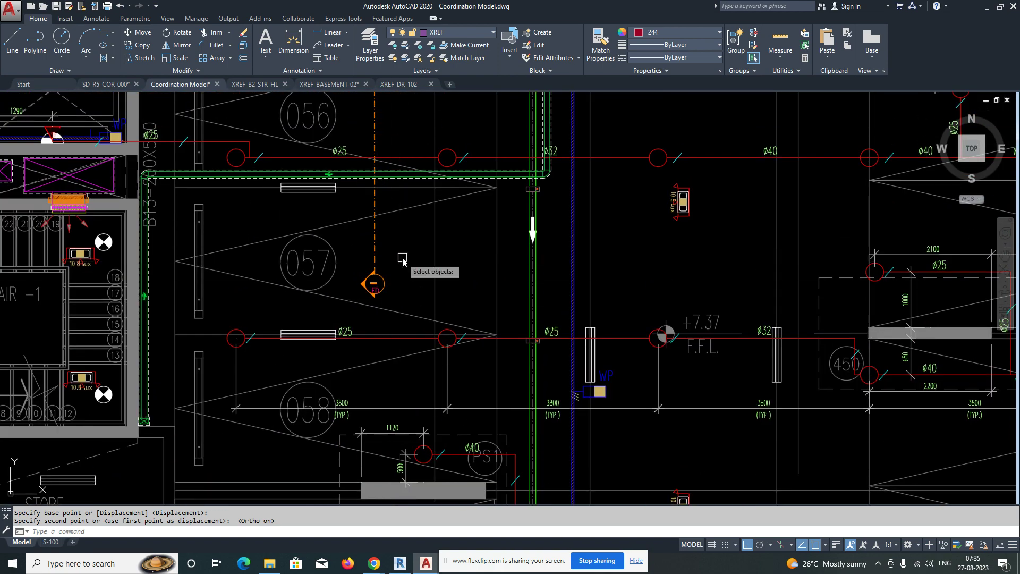
{"action": "key", "text": "space"}
{"action": "left_click", "coordinate": [401, 260]}
{"action": "left_click", "coordinate": [354, 304]}
{"action": "key", "text": "Escape"}
{"action": "key", "text": "space"}
{"action": "left_click", "coordinate": [403, 255]}
{"action": "left_click", "coordinate": [351, 299]}
{"action": "left_click", "coordinate": [349, 270]}
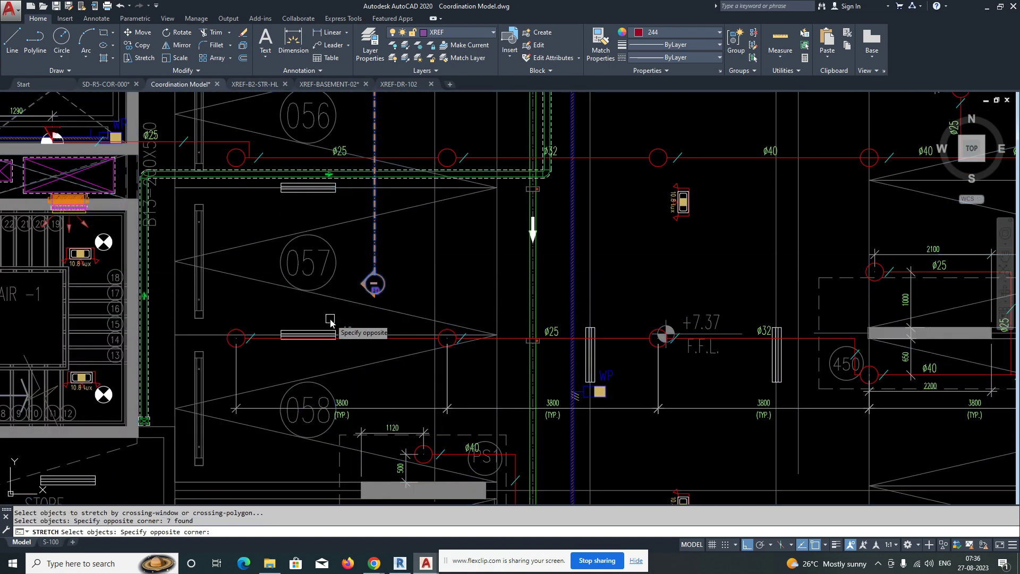
{"action": "scroll", "coordinate": [379, 276], "scroll_direction": "up", "scroll_amount": 6}
{"action": "key", "text": "Escape"}
Stretch the section line's lower marker straight up to just below the green pipe run between bays 056 and 057
{"action": "key", "text": "space"}
{"action": "left_click", "coordinate": [418, 248]}
{"action": "left_click", "coordinate": [289, 387]}
{"action": "left_click", "coordinate": [289, 384], "text": "shift"}
{"action": "left_click", "coordinate": [241, 411], "text": "shift"}
{"action": "scroll", "coordinate": [298, 377], "scroll_direction": "down", "scroll_amount": 4}
{"action": "left_click", "coordinate": [322, 334]}
{"action": "scroll", "coordinate": [321, 333], "scroll_direction": "down", "scroll_amount": 5}
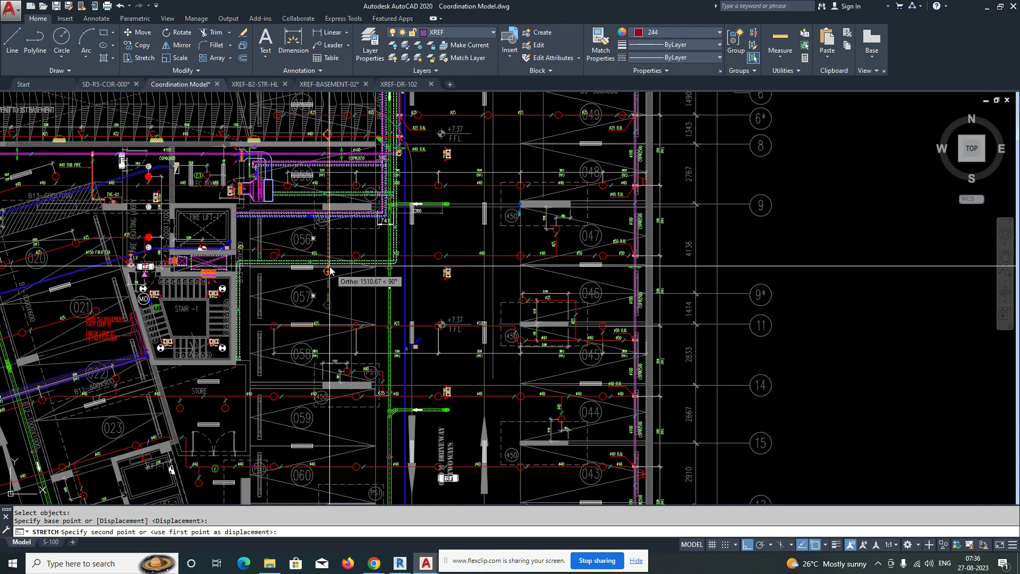
{"action": "scroll", "coordinate": [306, 400], "scroll_direction": "up", "scroll_amount": 5}
{"action": "left_click", "coordinate": [306, 395]}
{"action": "key", "text": "Escape"}
Erase the stray FD text that was copied along with the lower section marker
{"action": "scroll", "coordinate": [319, 424], "scroll_direction": "up", "scroll_amount": 3}
{"action": "type", "text": "e"}
{"action": "key", "text": "space"}
{"action": "left_click", "coordinate": [312, 410]}
{"action": "key", "text": "space"}
{"action": "scroll", "coordinate": [370, 382], "scroll_direction": "down", "scroll_amount": 5}
{"action": "scroll", "coordinate": [381, 365], "scroll_direction": "down", "scroll_amount": 5}
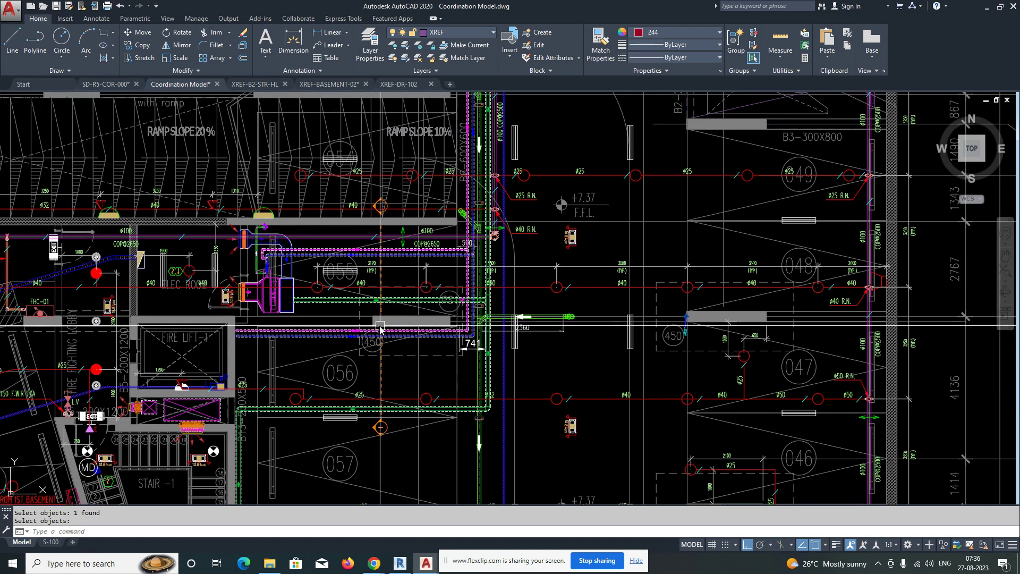
{"action": "scroll", "coordinate": [430, 332], "scroll_direction": "down", "scroll_amount": 4}
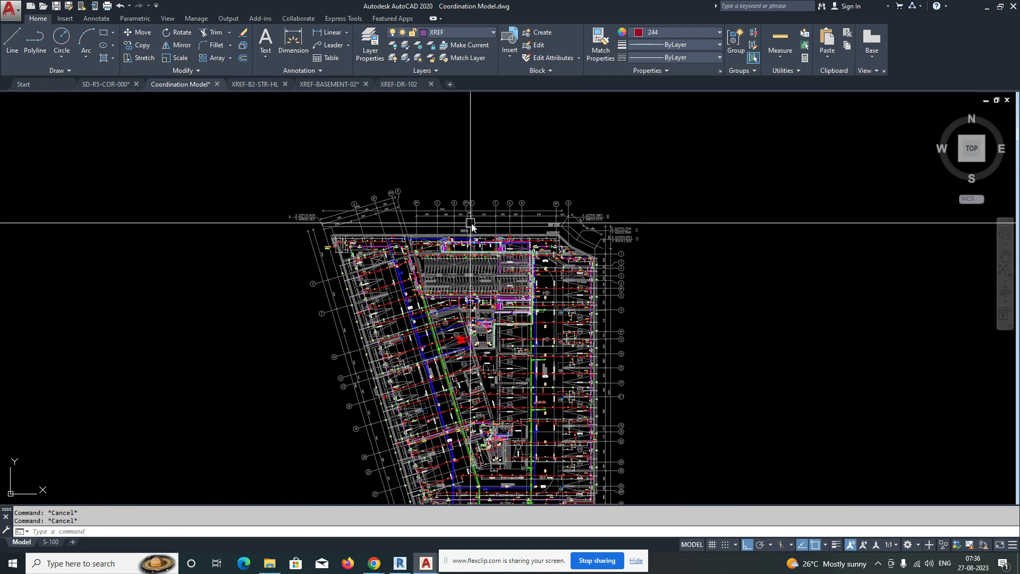
{"action": "middle_click_drag", "start_coordinate": [459, 225], "coordinate": [473, 295]}
Switch to SD-R5-COR-000 and examine the duct and pipe tags beside section marker H
{"action": "left_click", "coordinate": [114, 88]}
{"action": "scroll", "coordinate": [372, 292], "scroll_direction": "down", "scroll_amount": 5}
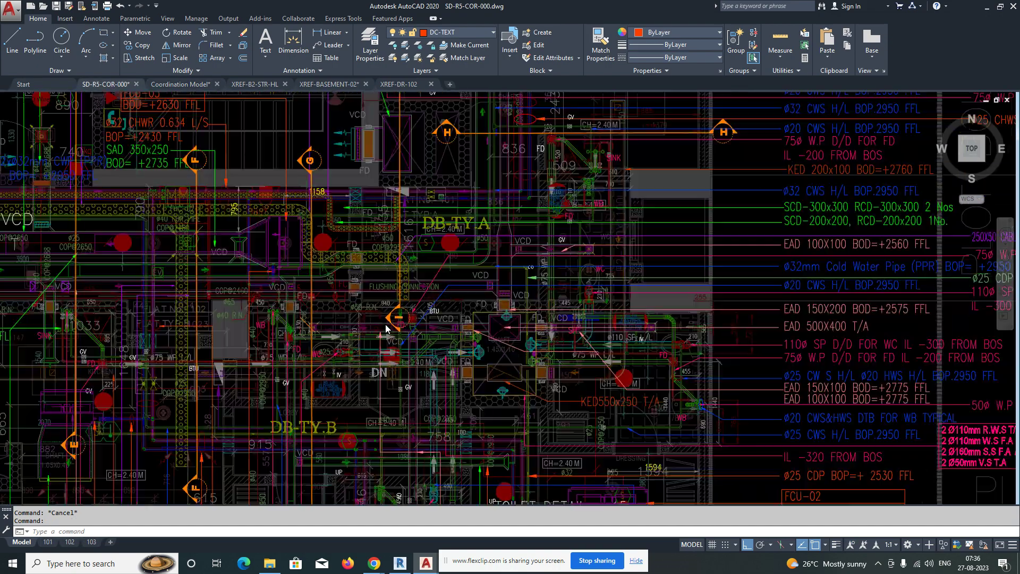
{"action": "middle_click_drag", "start_coordinate": [355, 291], "coordinate": [363, 370]}
{"action": "scroll", "coordinate": [372, 390], "scroll_direction": "up", "scroll_amount": 3}
{"action": "middle_click_drag", "start_coordinate": [797, 404], "coordinate": [601, 343]}
{"action": "middle_click_drag", "start_coordinate": [806, 314], "coordinate": [525, 284]}
{"action": "scroll", "coordinate": [523, 285], "scroll_direction": "up", "scroll_amount": 2}
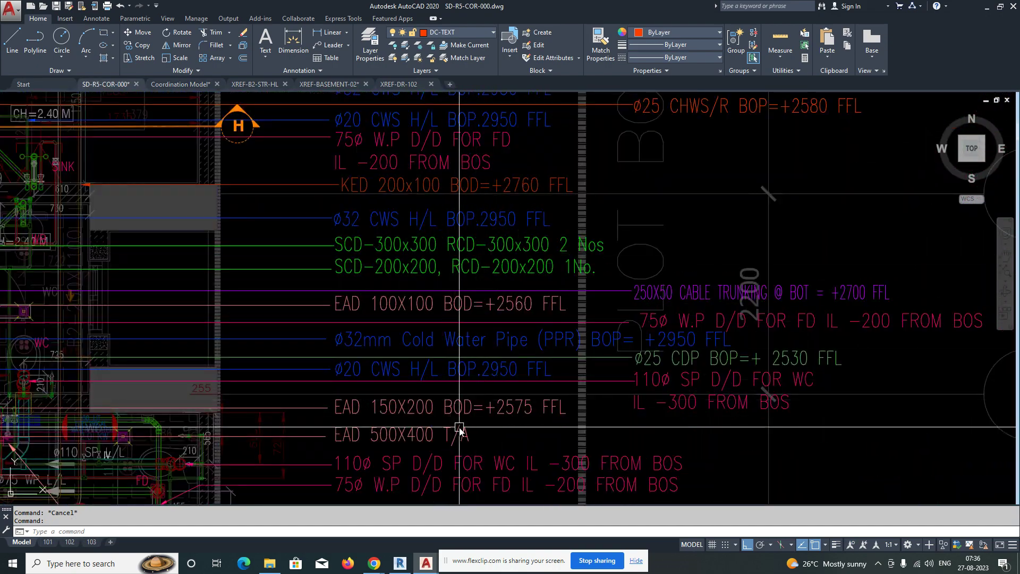
{"action": "left_click", "coordinate": [503, 443]}
{"action": "left_click", "coordinate": [390, 213]}
{"action": "scroll", "coordinate": [438, 279], "scroll_direction": "down", "scroll_amount": 3}
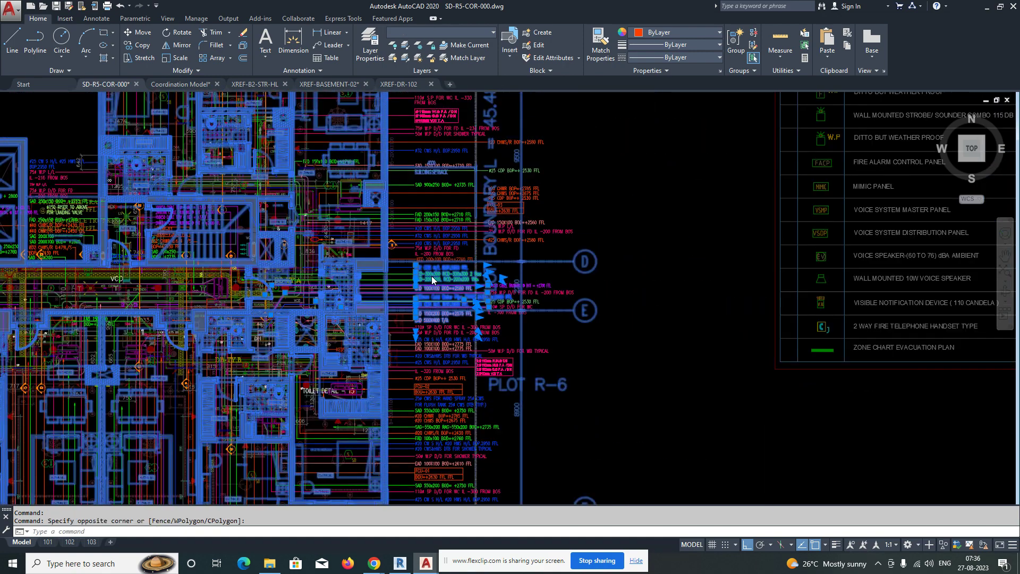
{"action": "key", "text": "Escape"}
{"action": "key", "text": "Escape"}
Examine the section markers on the SD-R5-COR-000 plan and the service tags and leaders arranged around it
{"action": "scroll", "coordinate": [406, 268], "scroll_direction": "up", "scroll_amount": 1}
{"action": "middle_click_drag", "start_coordinate": [406, 268], "coordinate": [460, 295]}
{"action": "scroll", "coordinate": [461, 295], "scroll_direction": "down", "scroll_amount": 4}
{"action": "scroll", "coordinate": [319, 250], "scroll_direction": "up", "scroll_amount": 4}
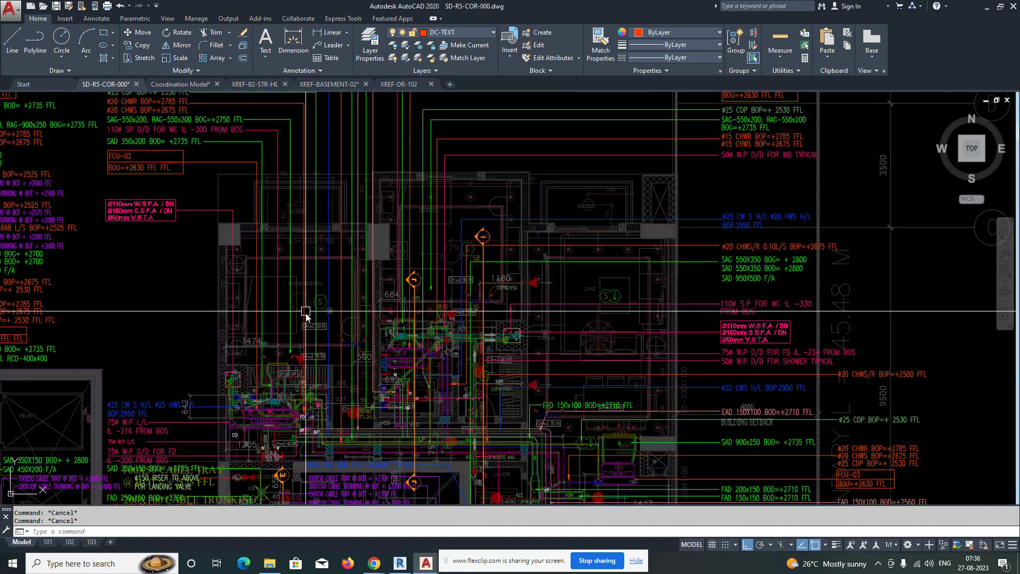
{"action": "scroll", "coordinate": [346, 239], "scroll_direction": "down", "scroll_amount": 1}
{"action": "scroll", "coordinate": [462, 336], "scroll_direction": "up", "scroll_amount": 3}
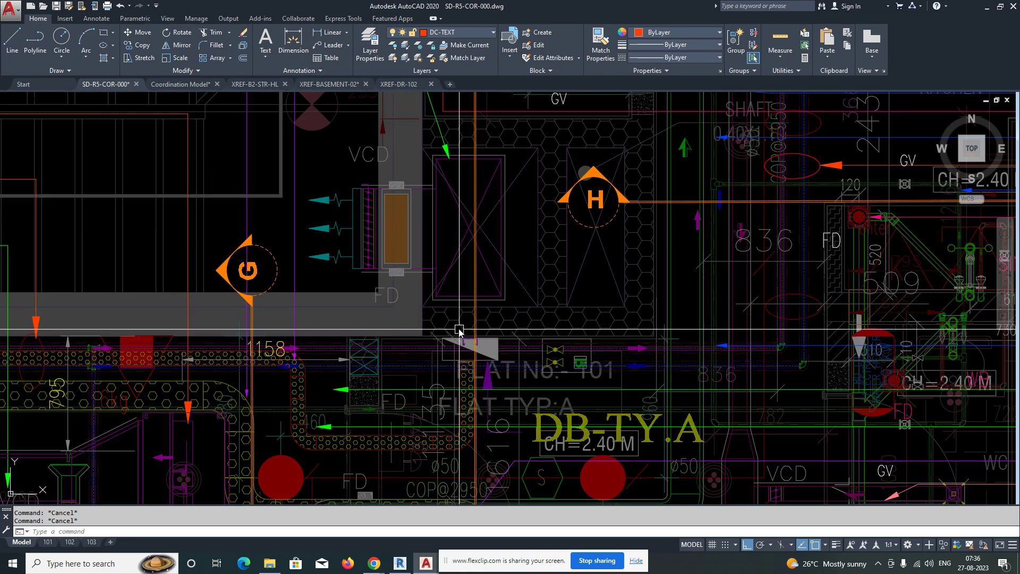
{"action": "scroll", "coordinate": [494, 327], "scroll_direction": "down", "scroll_amount": 4}
{"action": "mouse_move", "coordinate": [533, 319]}
{"action": "middle_mouse_down"}
{"action": "mouse_move", "coordinate": [419, 266]}
{"action": "mouse_move", "coordinate": [423, 342]}
{"action": "middle_mouse_up"}
{"action": "middle_click_drag", "start_coordinate": [362, 253], "coordinate": [416, 372]}
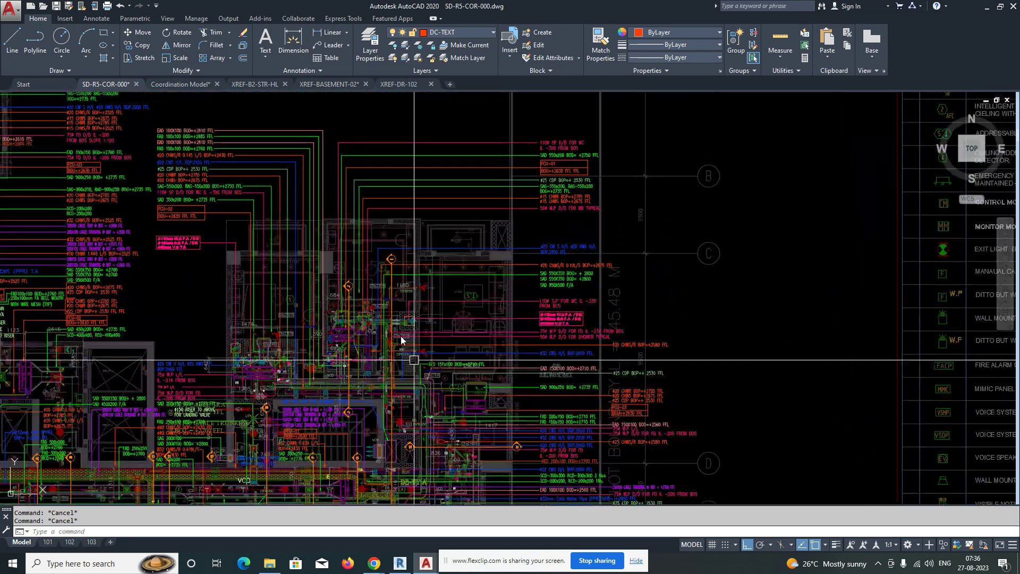
{"action": "middle_click_drag", "start_coordinate": [253, 253], "coordinate": [390, 305]}
Window-select the coordinated services plan together with its surrounding tags and leaders
{"action": "scroll", "coordinate": [184, 189], "scroll_direction": "down", "scroll_amount": 8}
{"action": "left_click", "coordinate": [118, 124]}
{"action": "left_click", "coordinate": [322, 344]}
{"action": "scroll", "coordinate": [272, 328], "scroll_direction": "up", "scroll_amount": 2}
{"action": "left_click", "coordinate": [403, 316]}
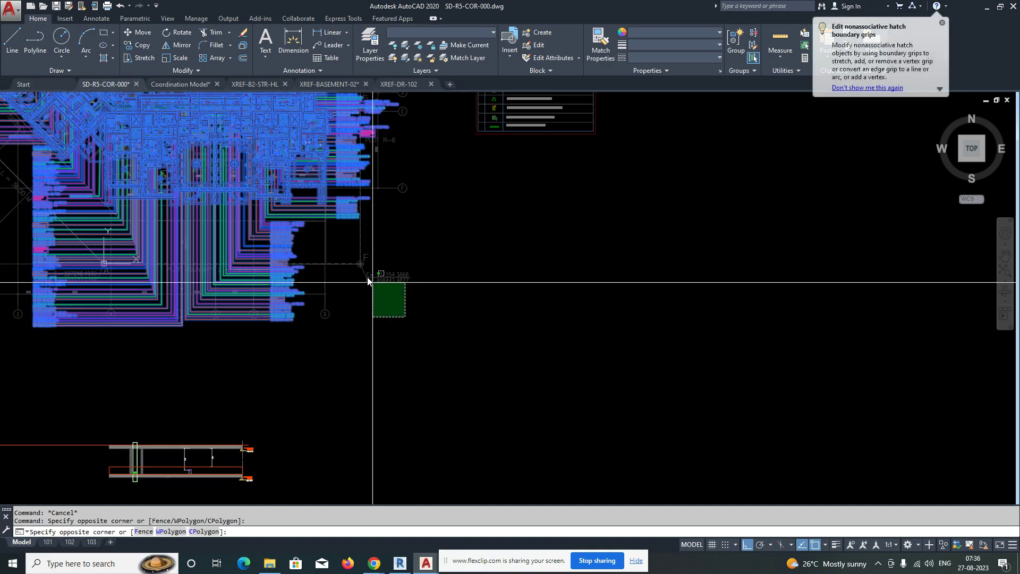
{"action": "left_click", "coordinate": [351, 248]}
Remove unwanted plan objects from the window selection of service tags and leaders in SD-R5-COR-000
{"action": "scroll", "coordinate": [352, 284], "scroll_direction": "down", "scroll_amount": 1}
{"action": "scroll", "coordinate": [289, 225], "scroll_direction": "up", "scroll_amount": 6}
{"action": "left_click", "coordinate": [390, 141]}
{"action": "left_click", "coordinate": [360, 215], "text": "shift"}
{"action": "scroll", "coordinate": [368, 228], "scroll_direction": "down", "scroll_amount": 3}
{"action": "scroll", "coordinate": [313, 248], "scroll_direction": "up", "scroll_amount": 4}
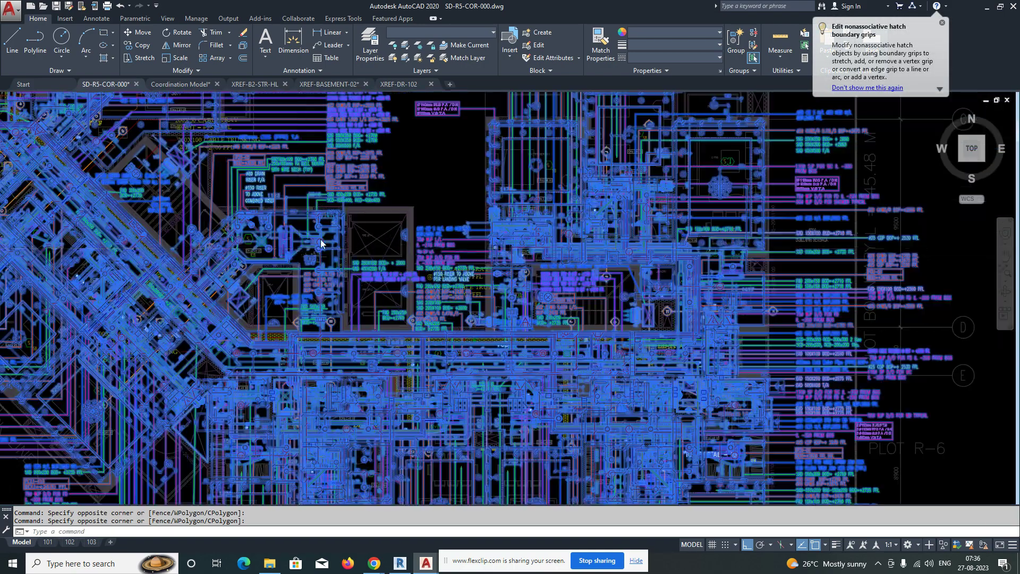
{"action": "left_click", "coordinate": [534, 138]}
{"action": "left_click", "coordinate": [300, 288], "text": "shift"}
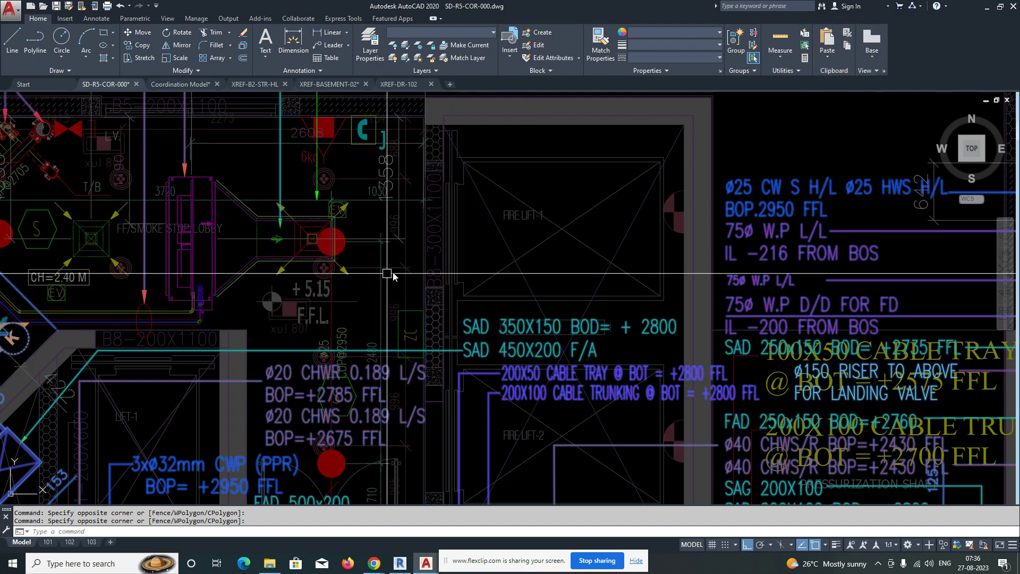
Copy the selected service tags and leaders with base point 0,0,0 and switch to the Coordination Model drawing
{"action": "scroll", "coordinate": [381, 290], "scroll_direction": "down", "scroll_amount": 7}
{"action": "scroll", "coordinate": [376, 252], "scroll_direction": "up", "scroll_amount": 7}
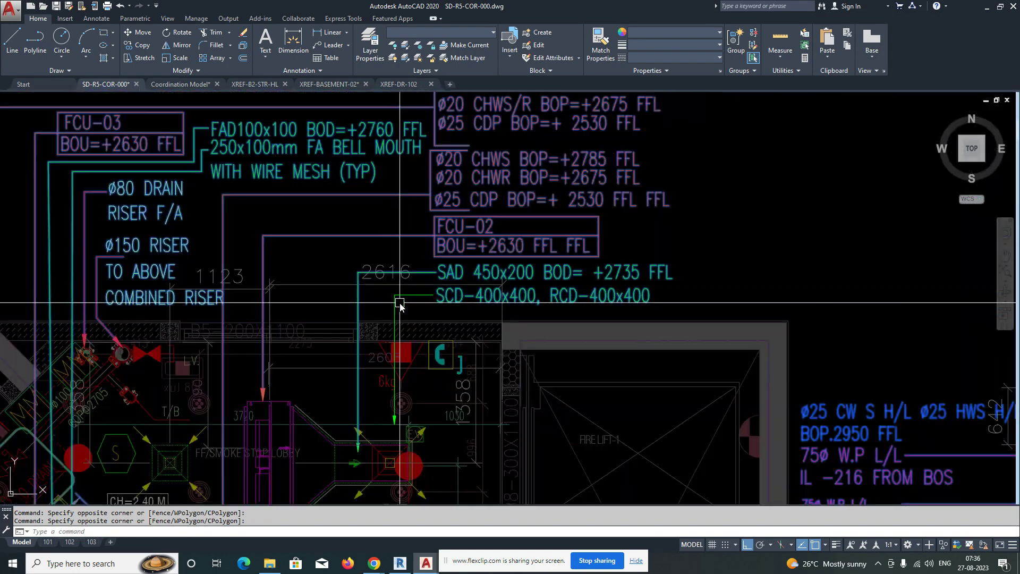
{"action": "scroll", "coordinate": [393, 297], "scroll_direction": "down", "scroll_amount": 6}
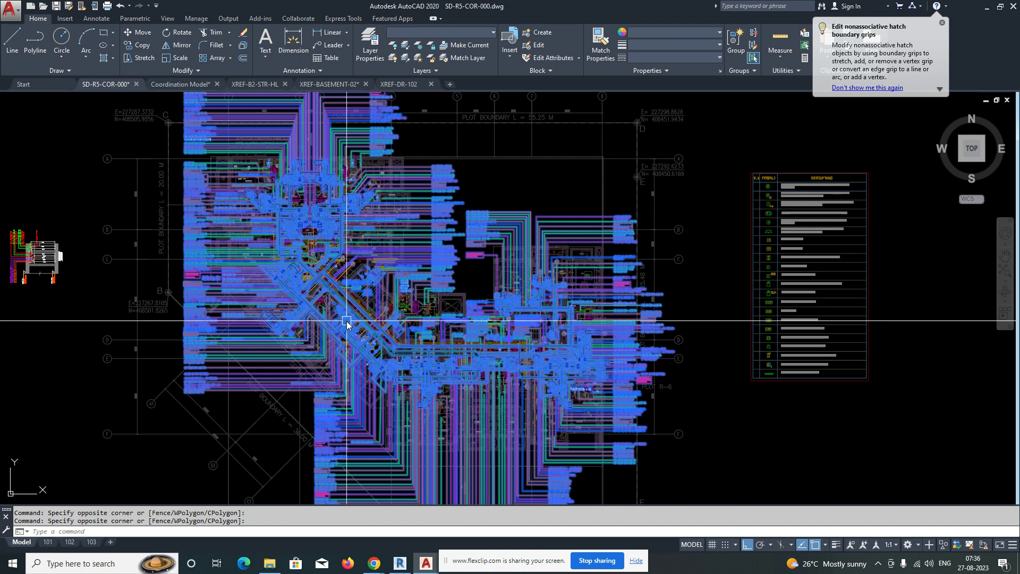
{"action": "middle_click_drag", "start_coordinate": [346, 321], "coordinate": [346, 261]}
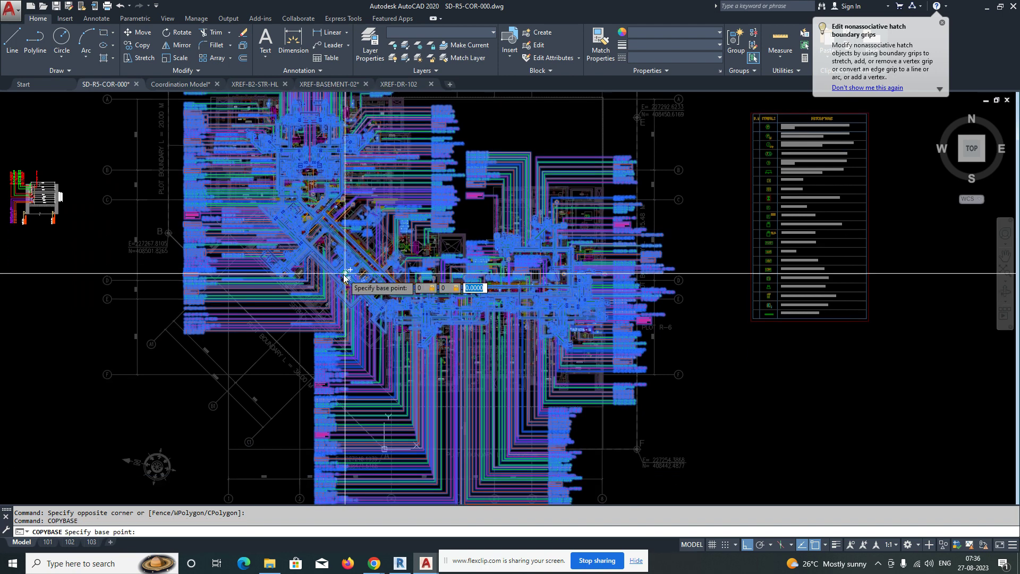
{"action": "left_click", "coordinate": [200, 85]}
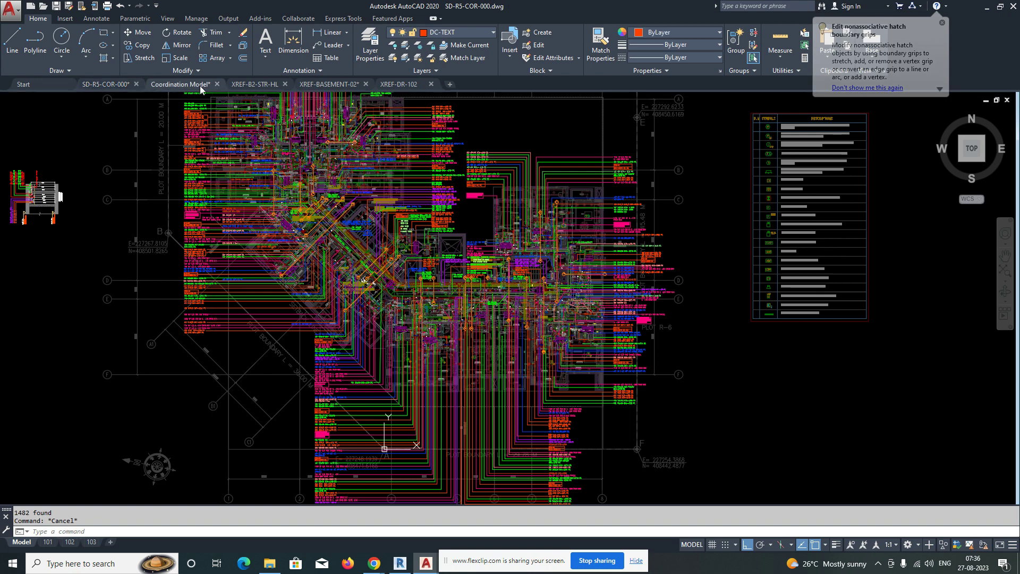
Try pasting the copied tags and leaders over the basement plan, and undo the paste
{"action": "right_click", "coordinate": [252, 227]}
{"action": "mouse_move", "coordinate": [295, 262]}
{"action": "left_click", "coordinate": [449, 323]}
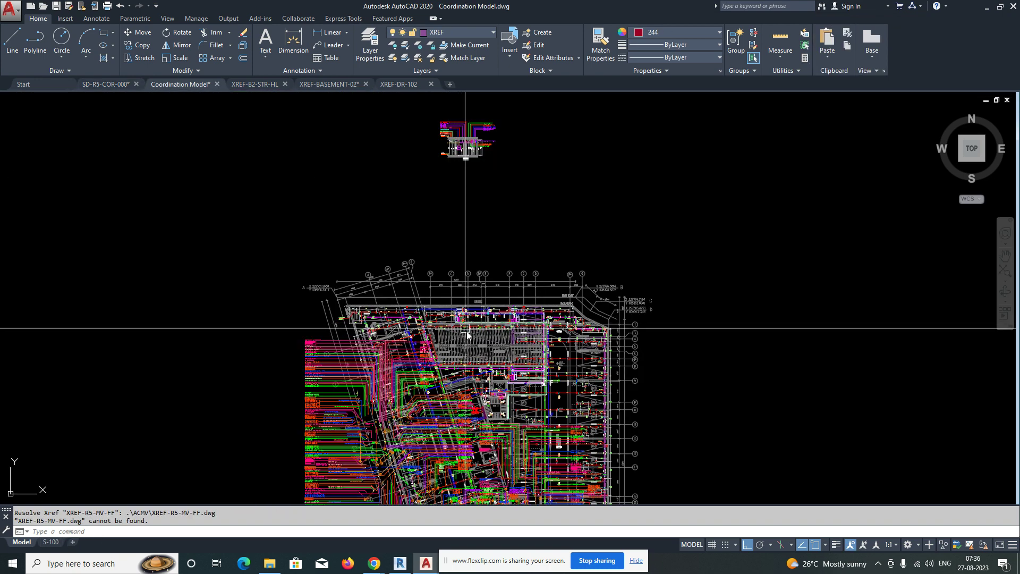
{"action": "middle_click_drag", "start_coordinate": [468, 346], "coordinate": [408, 242]}
{"action": "key", "text": "ctrl+z"}
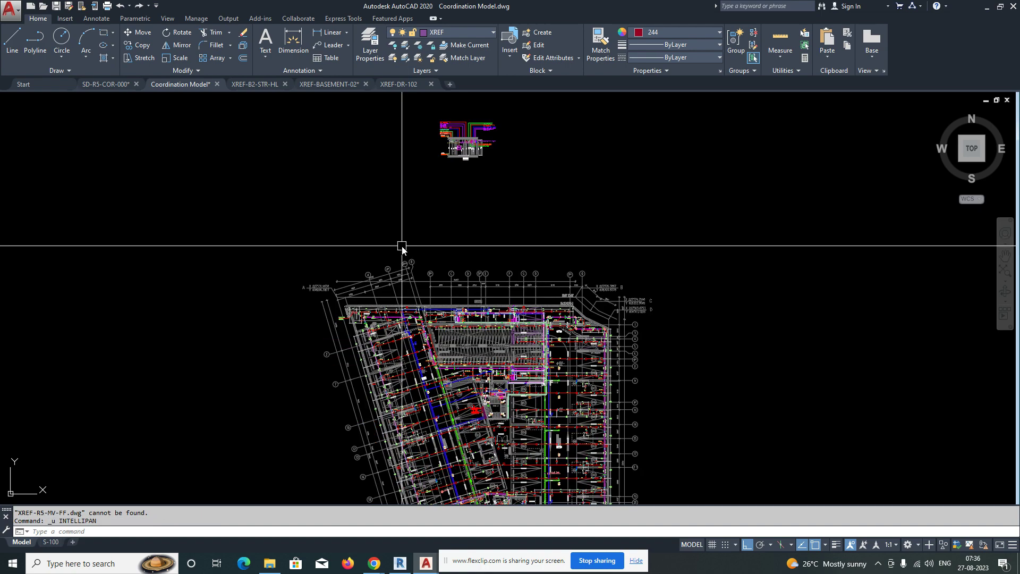
Paste the copied tags and leaders in the empty area east of the basement plan
{"action": "scroll", "coordinate": [295, 272], "scroll_direction": "down", "scroll_amount": 8}
{"action": "left_click", "coordinate": [602, 289]}
{"action": "scroll", "coordinate": [602, 288], "scroll_direction": "up", "scroll_amount": 12}
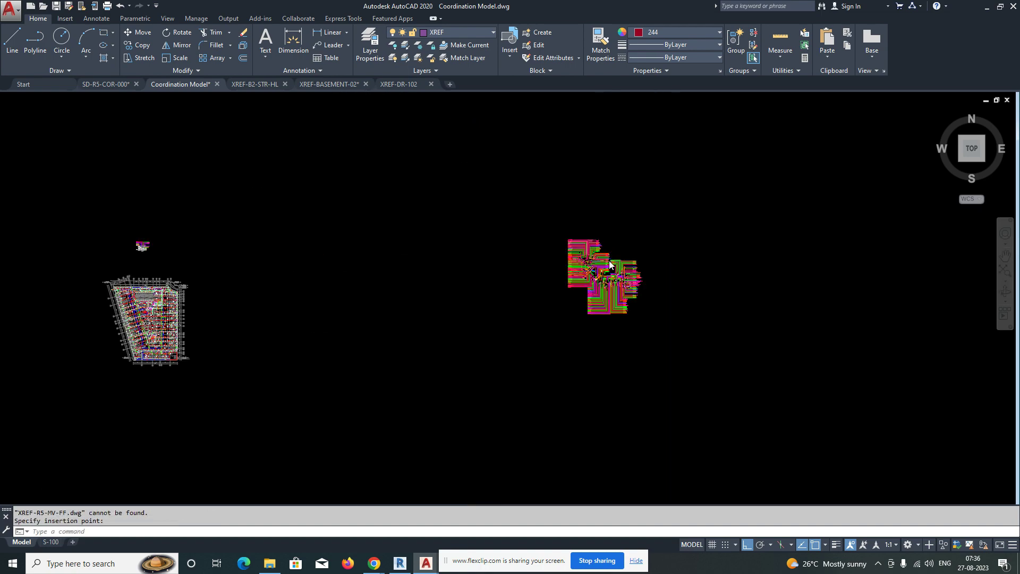
Examine the section markers, leaders and service tags in the pasted annotation set
{"action": "scroll", "coordinate": [547, 276], "scroll_direction": "down", "scroll_amount": 2}
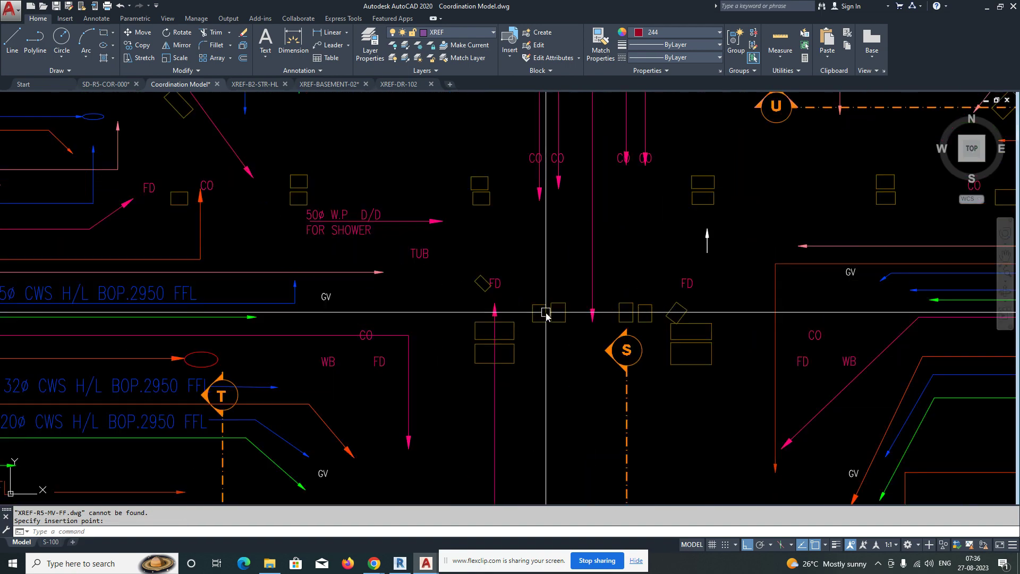
{"action": "left_click", "coordinate": [539, 340]}
{"action": "scroll", "coordinate": [401, 307], "scroll_direction": "down", "scroll_amount": 10}
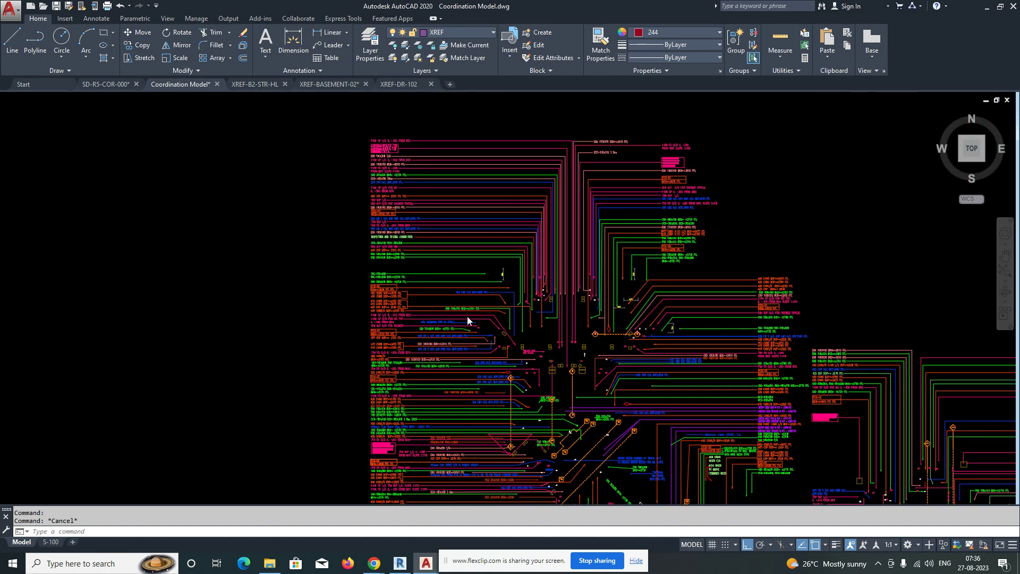
{"action": "scroll", "coordinate": [99, 383], "scroll_direction": "up", "scroll_amount": 6}
{"action": "scroll", "coordinate": [232, 299], "scroll_direction": "up", "scroll_amount": 8}
{"action": "scroll", "coordinate": [232, 299], "scroll_direction": "down", "scroll_amount": 4}
{"action": "scroll", "coordinate": [233, 299], "scroll_direction": "up", "scroll_amount": 5}
{"action": "scroll", "coordinate": [392, 325], "scroll_direction": "down", "scroll_amount": 10}
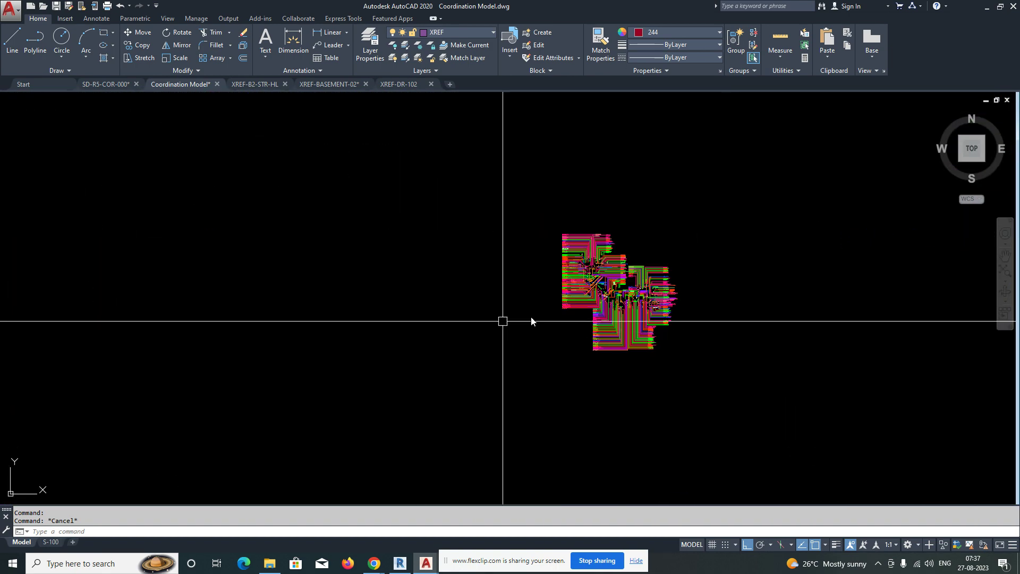
Copy the 250X50 CABLE TRUNKING @ BOT = +2700 FFL tag and its leader beside the basement plan's northeast grid bubbles
{"action": "scroll", "coordinate": [558, 291], "scroll_direction": "up", "scroll_amount": 12}
{"action": "scroll", "coordinate": [617, 346], "scroll_direction": "up", "scroll_amount": 3}
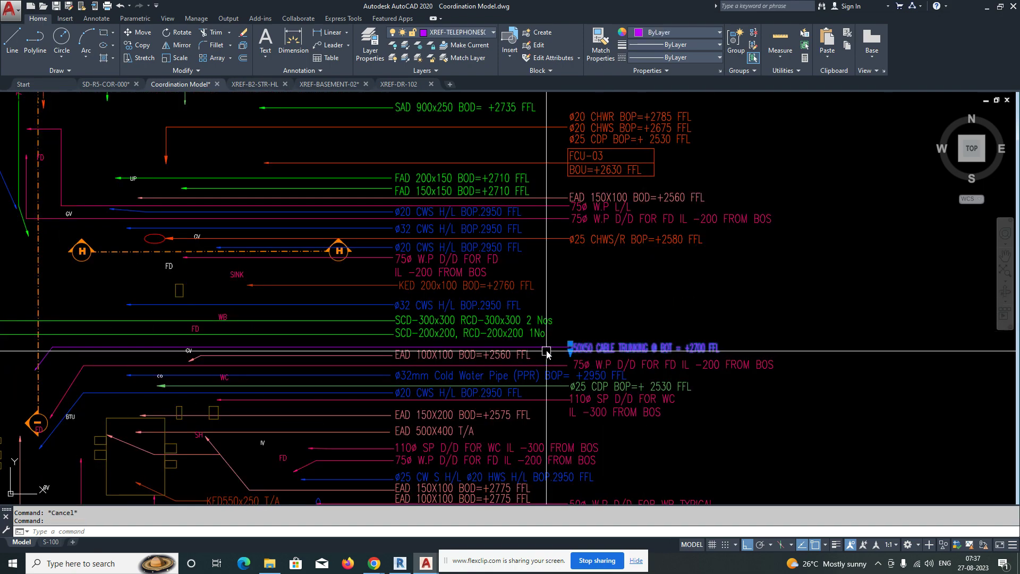
{"action": "middle_click_drag", "start_coordinate": [359, 356], "coordinate": [593, 329]}
{"action": "type", "text": "CO"}
{"action": "key", "text": "space"}
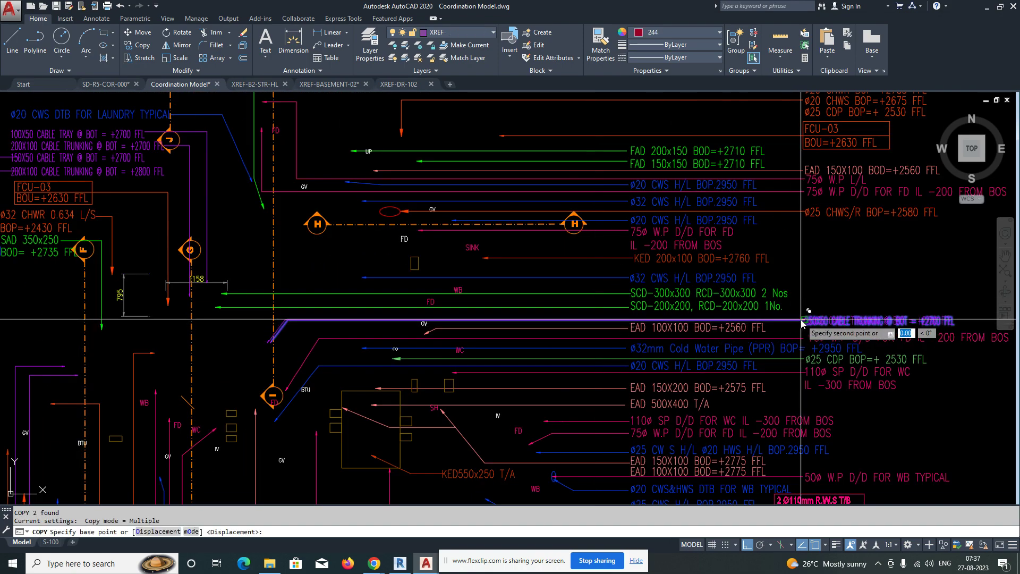
{"action": "left_click", "coordinate": [806, 320]}
{"action": "scroll", "coordinate": [593, 337], "scroll_direction": "down", "scroll_amount": 7}
{"action": "middle_click_drag", "start_coordinate": [463, 345], "coordinate": [884, 318]}
{"action": "middle_click_drag", "start_coordinate": [292, 320], "coordinate": [770, 327]}
{"action": "scroll", "coordinate": [714, 327], "scroll_direction": "up", "scroll_amount": 8}
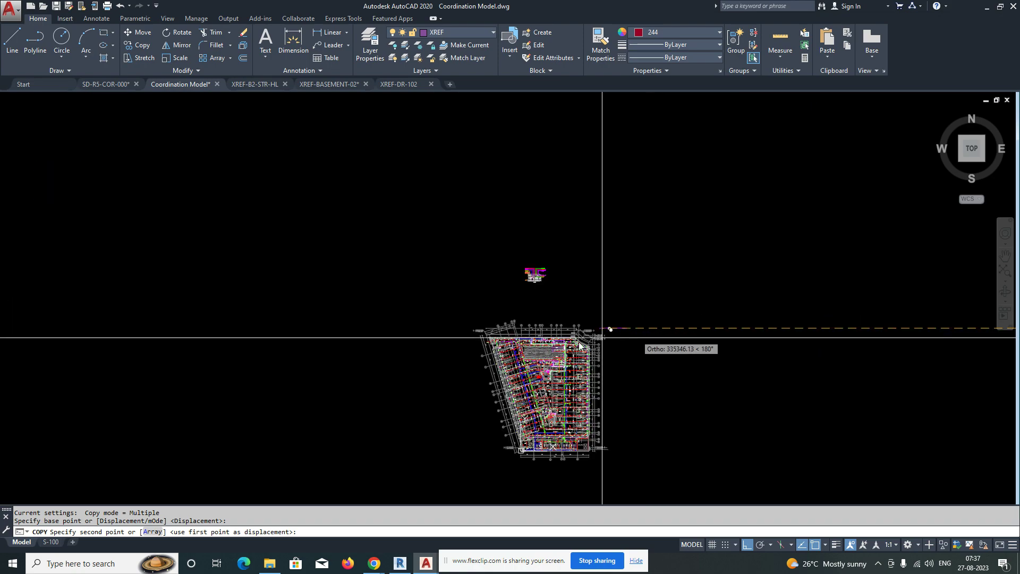
{"action": "key", "text": "space"}
{"action": "left_click", "coordinate": [567, 197]}
{"action": "left_click", "coordinate": [519, 232]}
{"action": "key", "text": "space"}
{"action": "left_click", "coordinate": [542, 244]}
{"action": "left_click", "coordinate": [537, 317]}
{"action": "key", "text": "Escape"}
Draw a leader from the blue hatched run beside the ramp eastward past the grid bubbles, between grids 5 and 6
{"action": "scroll", "coordinate": [306, 365], "scroll_direction": "up", "scroll_amount": 3}
{"action": "key", "text": "Escape"}
{"action": "scroll", "coordinate": [387, 285], "scroll_direction": "up", "scroll_amount": 4}
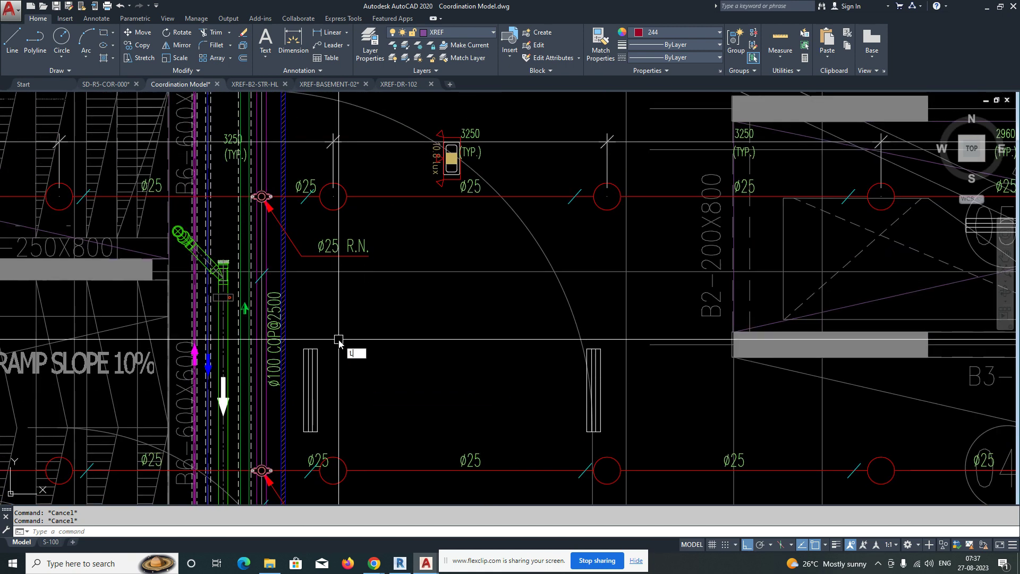
{"action": "key", "text": "Return"}
{"action": "scroll", "coordinate": [326, 325], "scroll_direction": "down", "scroll_amount": 5}
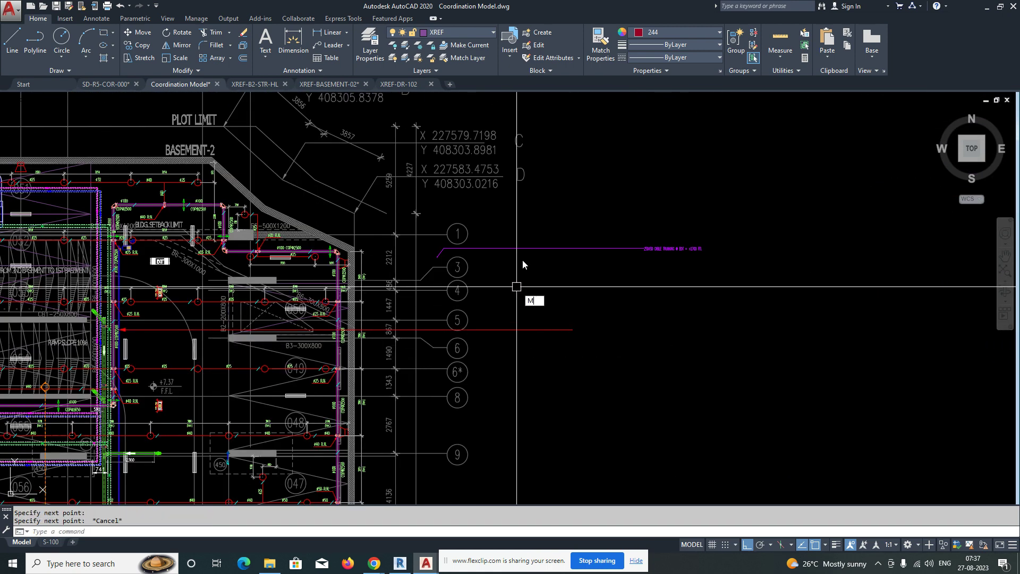
{"action": "key", "text": "Escape"}
Match the new leader to the copied purple one and move the cable trunking tag freely to the leader's outer end
{"action": "type", "text": "m"}
{"action": "key", "text": "Return"}
{"action": "left_click", "coordinate": [636, 241]}
{"action": "left_click", "coordinate": [720, 288]}
{"action": "key", "text": "F8"}
{"action": "scroll", "coordinate": [576, 348], "scroll_direction": "up", "scroll_amount": 6}
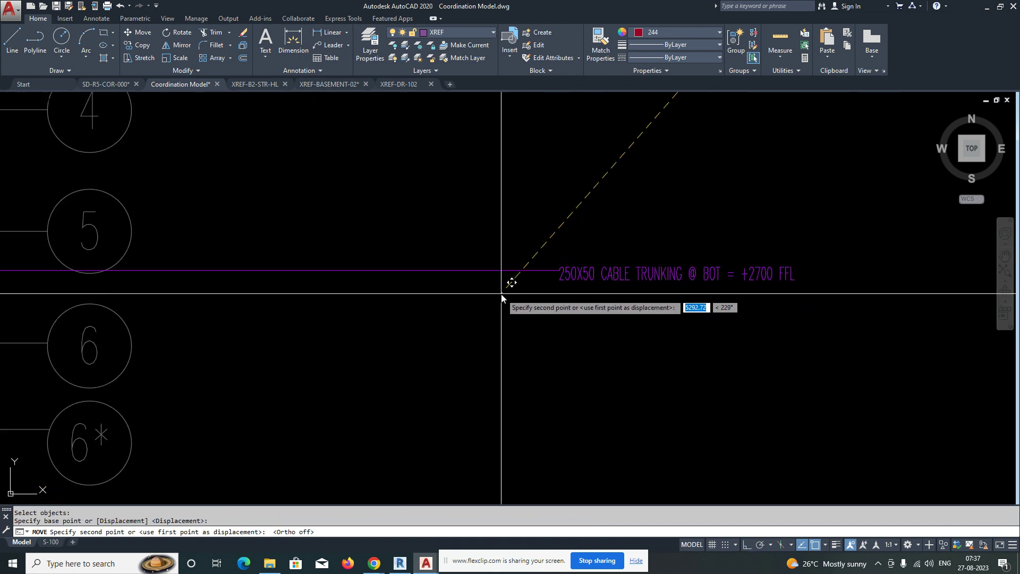
{"action": "left_click", "coordinate": [508, 292]}
{"action": "key", "text": "Escape"}
Shift the cable trunking tag and its leader end horizontally closer to the plan, using ortho
{"action": "scroll", "coordinate": [541, 295], "scroll_direction": "down", "scroll_amount": 4}
{"action": "left_click", "coordinate": [470, 314]}
{"action": "key", "text": "Return"}
{"action": "left_click", "coordinate": [580, 336]}
{"action": "key", "text": "F8"}
{"action": "left_click", "coordinate": [500, 338]}
Review the section drawing above the basement plan together with the plan's parking bays, ramp and newly tagged trunking run
{"action": "scroll", "coordinate": [502, 338], "scroll_direction": "down", "scroll_amount": 6}
{"action": "middle_click_drag", "start_coordinate": [469, 332], "coordinate": [530, 314]}
{"action": "scroll", "coordinate": [530, 318], "scroll_direction": "down", "scroll_amount": 4}
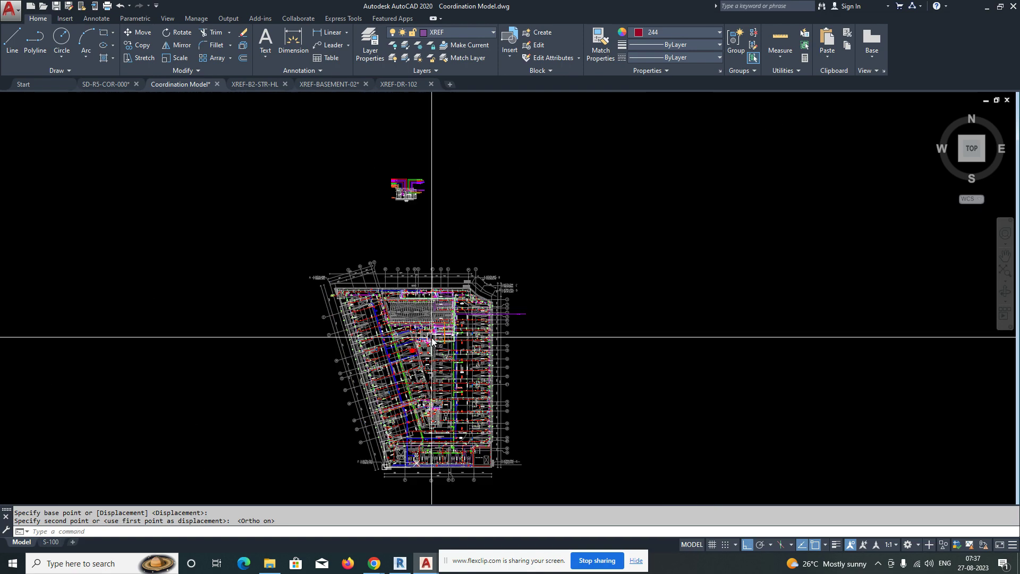
{"action": "scroll", "coordinate": [345, 200], "scroll_direction": "up", "scroll_amount": 10}
{"action": "scroll", "coordinate": [375, 231], "scroll_direction": "down", "scroll_amount": 10}
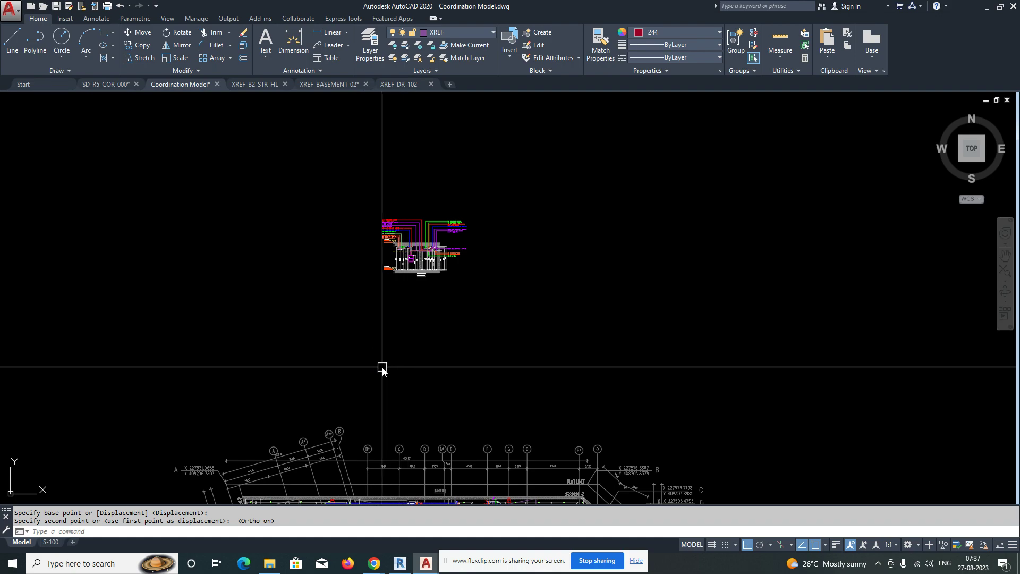
{"action": "type", "text": "z"}
{"action": "key", "text": "Return"}
{"action": "left_click", "coordinate": [248, 162]}
{"action": "left_click", "coordinate": [550, 469]}
{"action": "left_click", "coordinate": [550, 468]}
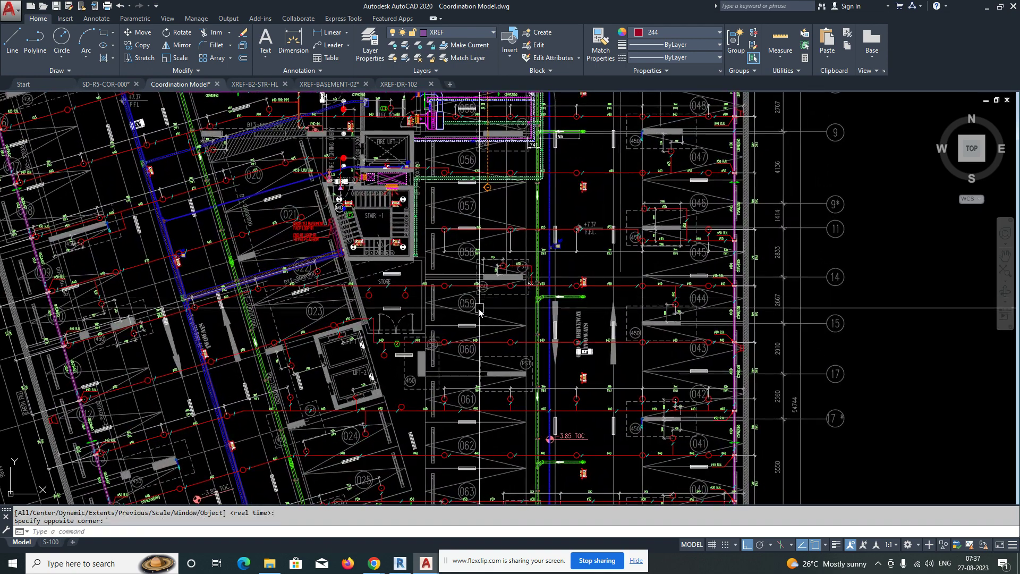
{"action": "scroll", "coordinate": [435, 303], "scroll_direction": "down", "scroll_amount": 3}
{"action": "middle_click_drag", "start_coordinate": [404, 189], "coordinate": [398, 299]}
{"action": "scroll", "coordinate": [379, 183], "scroll_direction": "up", "scroll_amount": 5}
{"action": "scroll", "coordinate": [410, 186], "scroll_direction": "down", "scroll_amount": 6}
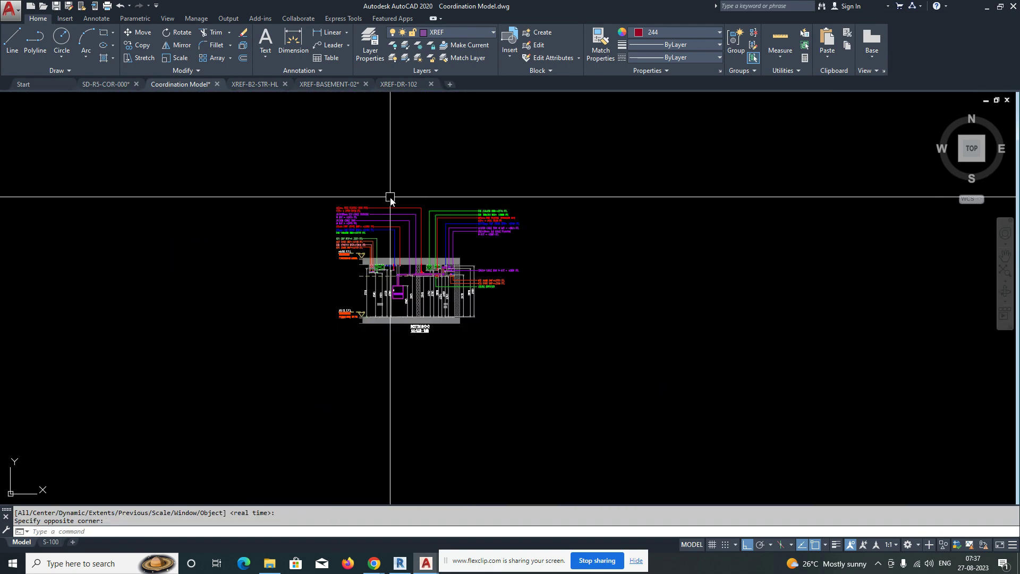
{"action": "scroll", "coordinate": [428, 303], "scroll_direction": "up", "scroll_amount": 6}
{"action": "scroll", "coordinate": [502, 294], "scroll_direction": "up", "scroll_amount": 6}
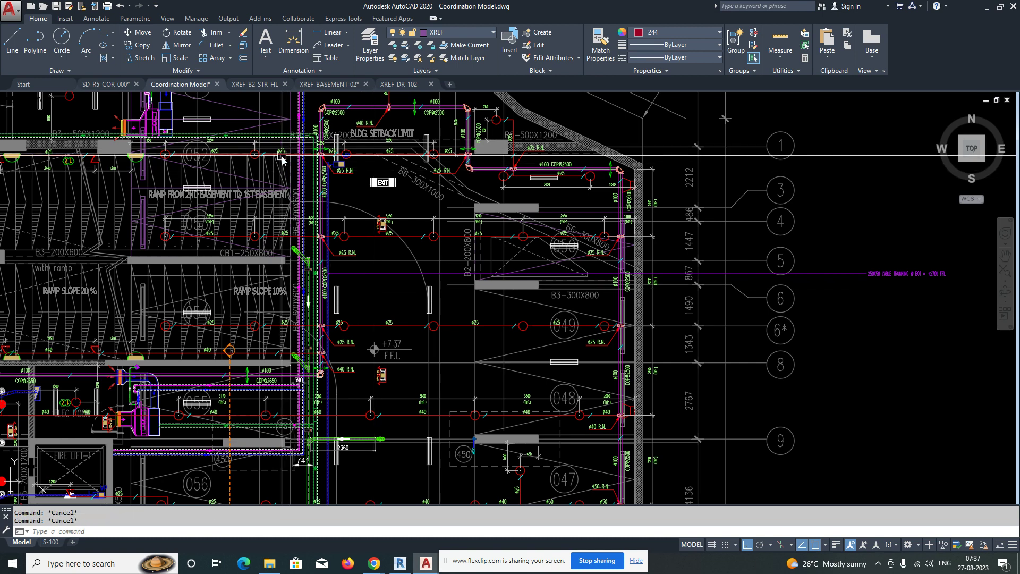
{"action": "scroll", "coordinate": [331, 296], "scroll_direction": "down", "scroll_amount": 6}
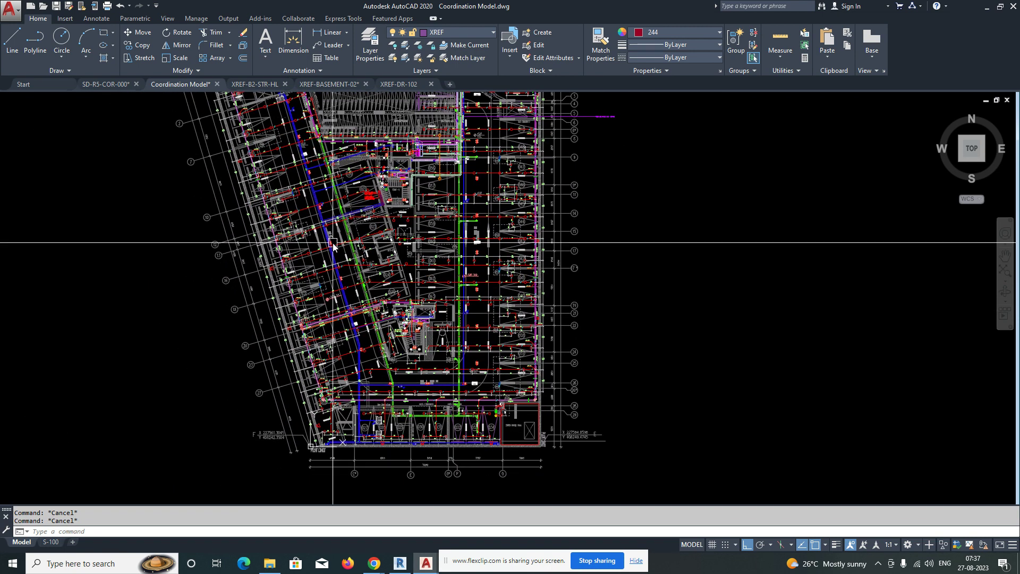
Examine the overlapping services around Fire Lift-2, the fire fighting lobby and the adjoining stair on the basement plan
{"action": "type", "text": "z"}
{"action": "key", "text": "Return"}
{"action": "left_click", "coordinate": [249, 252]}
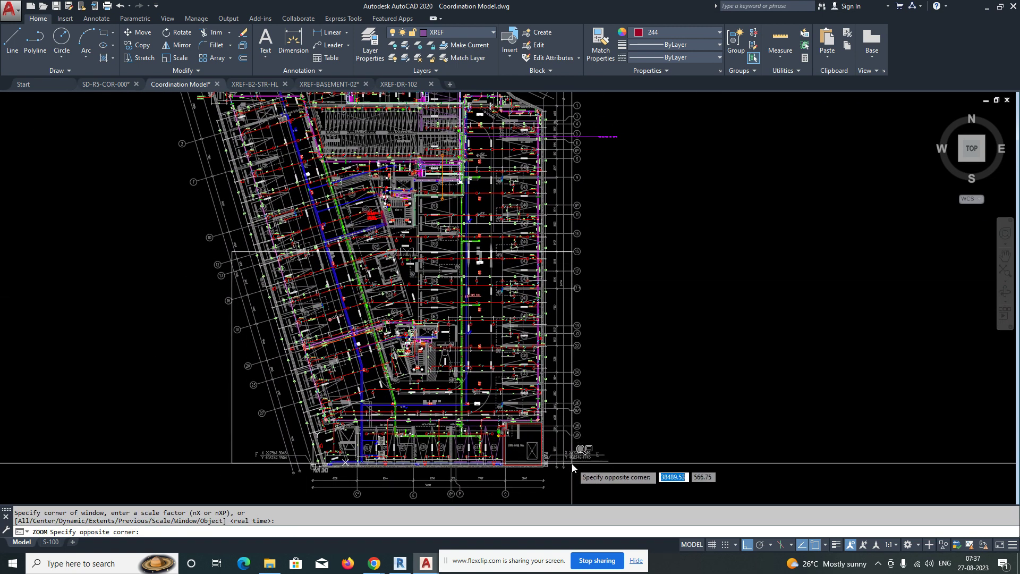
{"action": "left_click", "coordinate": [572, 448]}
{"action": "scroll", "coordinate": [441, 340], "scroll_direction": "up", "scroll_amount": 2}
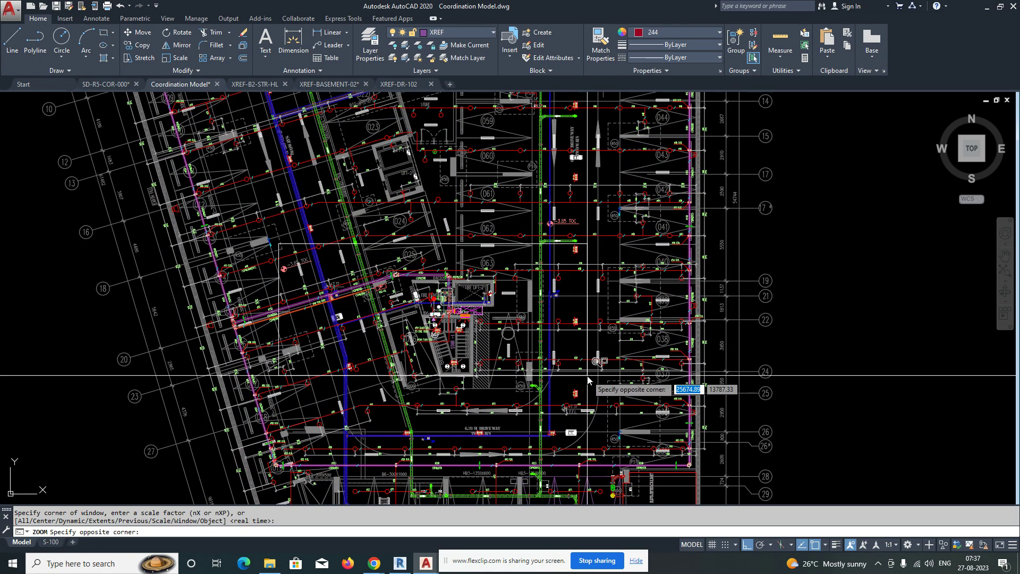
{"action": "left_click", "coordinate": [547, 364]}
{"action": "key", "text": "Return"}
{"action": "left_click", "coordinate": [199, 157]}
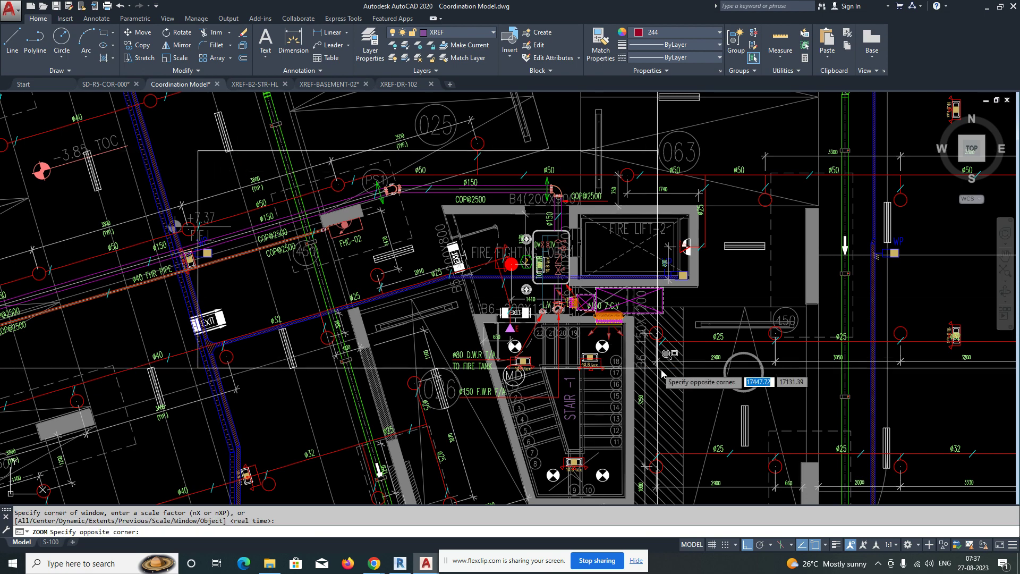
{"action": "left_click", "coordinate": [790, 406]}
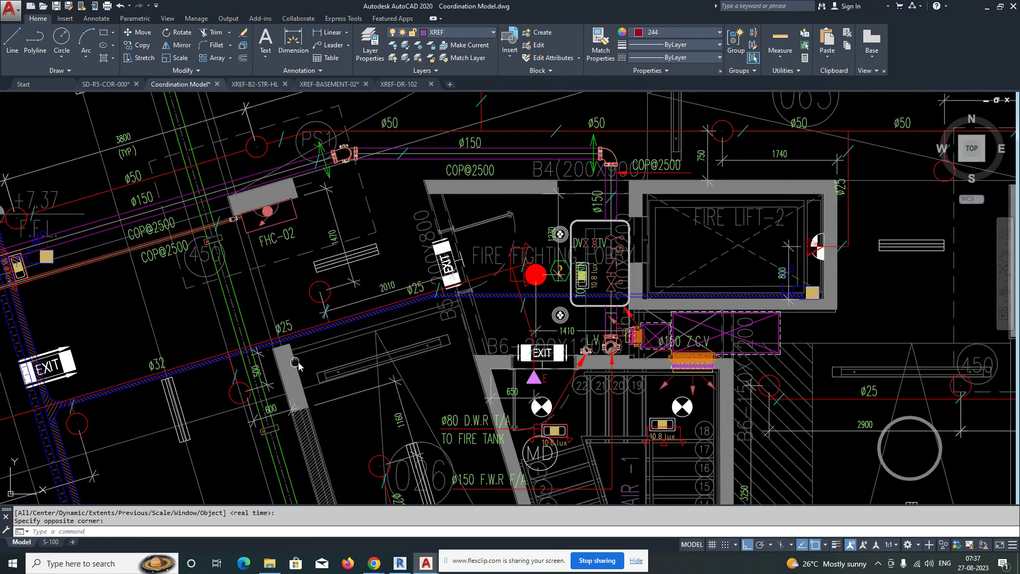
{"action": "middle_click_drag", "start_coordinate": [296, 364], "coordinate": [563, 363]}
{"action": "middle_click_drag", "start_coordinate": [291, 247], "coordinate": [321, 324]}
Review the services along the basement plan's northern edge, including the firefighting pipes near parking bay 002
{"action": "scroll", "coordinate": [322, 323], "scroll_direction": "down", "scroll_amount": 2}
{"action": "scroll", "coordinate": [305, 284], "scroll_direction": "down", "scroll_amount": 2}
{"action": "middle_click_drag", "start_coordinate": [291, 223], "coordinate": [323, 347]}
{"action": "mouse_move", "coordinate": [295, 222]}
{"action": "middle_mouse_down"}
{"action": "mouse_move", "coordinate": [325, 326]}
{"action": "mouse_move", "coordinate": [322, 366]}
{"action": "middle_mouse_up"}
{"action": "middle_click_drag", "start_coordinate": [457, 266], "coordinate": [398, 289]}
{"action": "type", "text": "z"}
{"action": "key", "text": "Return"}
{"action": "left_click", "coordinate": [222, 251]}
{"action": "left_click", "coordinate": [528, 380]}
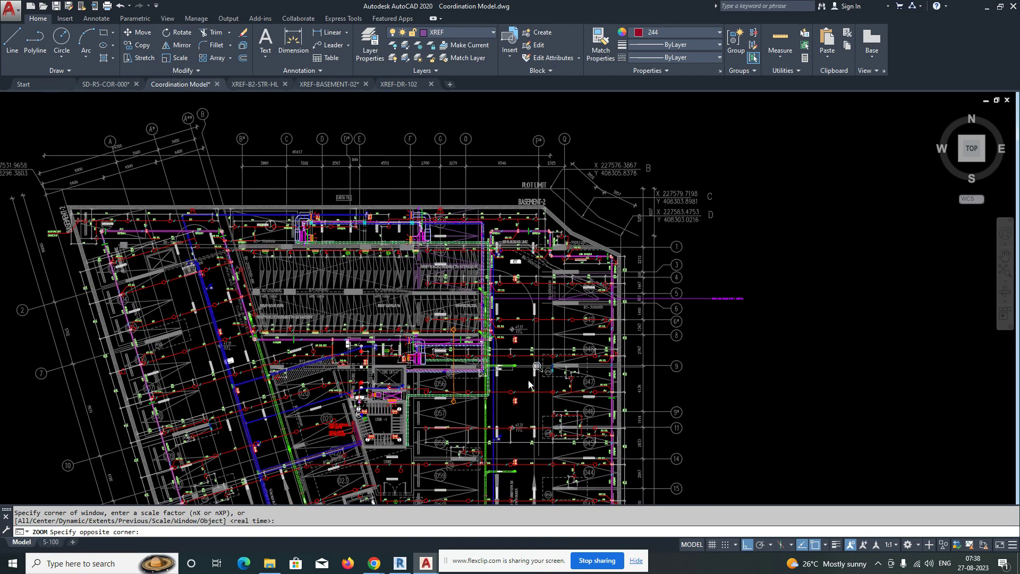
{"action": "scroll", "coordinate": [415, 346], "scroll_direction": "down", "scroll_amount": 3}
{"action": "scroll", "coordinate": [267, 282], "scroll_direction": "up", "scroll_amount": 2}
{"action": "scroll", "coordinate": [267, 285], "scroll_direction": "up", "scroll_amount": 2}
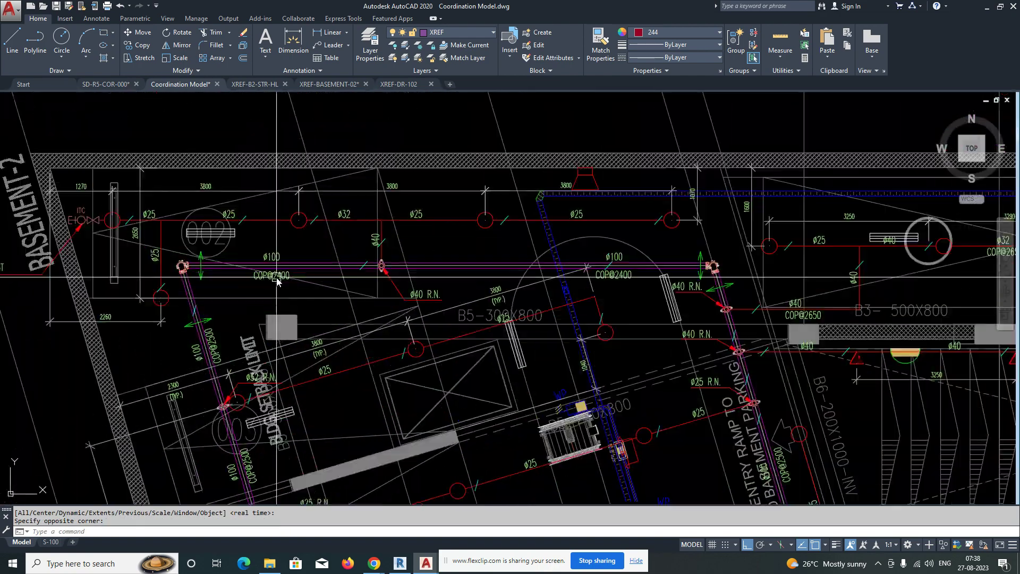
{"action": "scroll", "coordinate": [276, 279], "scroll_direction": "down", "scroll_amount": 5}
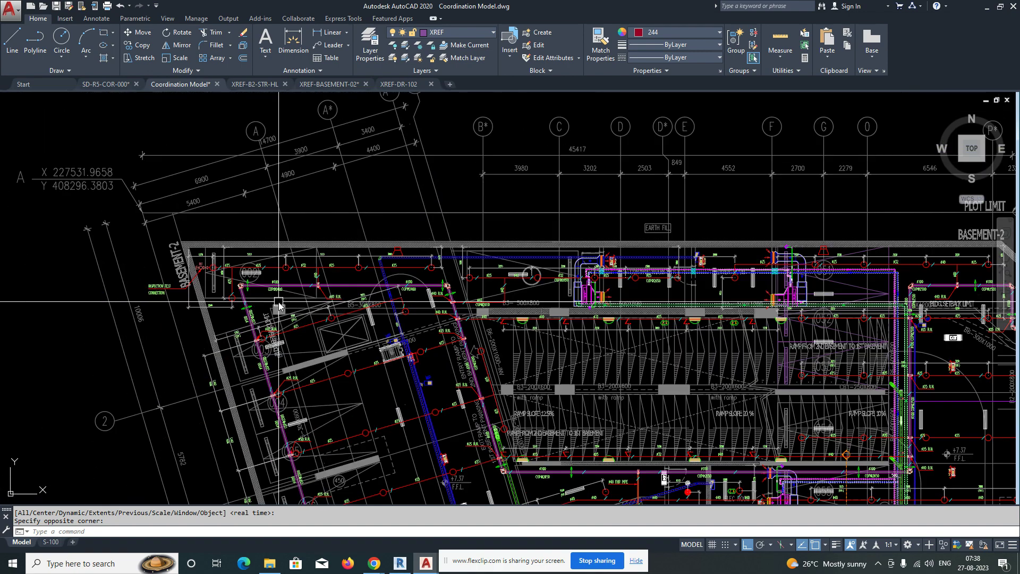
{"action": "scroll", "coordinate": [276, 282], "scroll_direction": "down", "scroll_amount": 2}
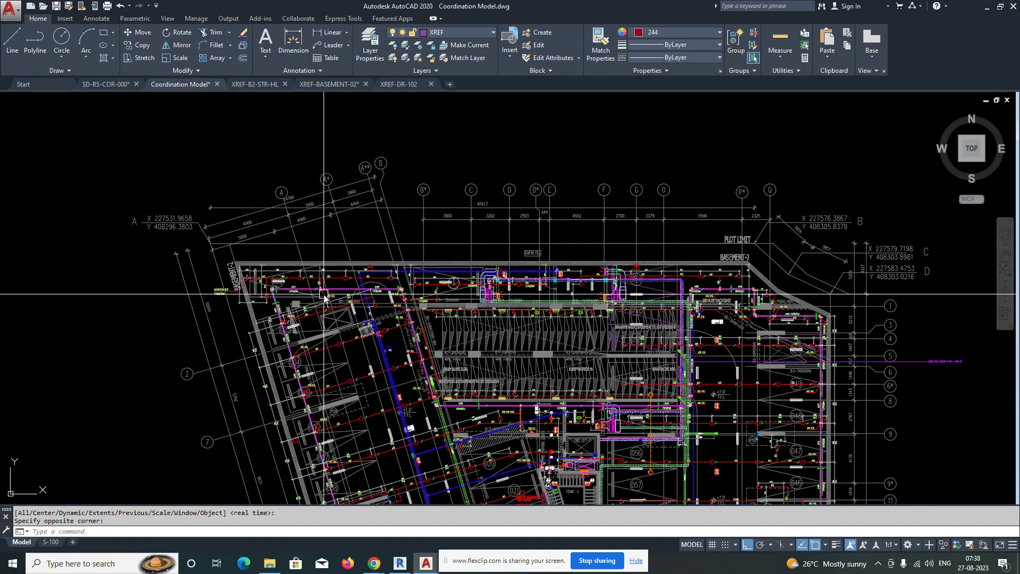
Set the colour of all six XREF-LTG-B2 lighting reference layers to yellow
{"action": "scroll", "coordinate": [275, 282], "scroll_direction": "up", "scroll_amount": 7}
{"action": "scroll", "coordinate": [282, 285], "scroll_direction": "down", "scroll_amount": 1}
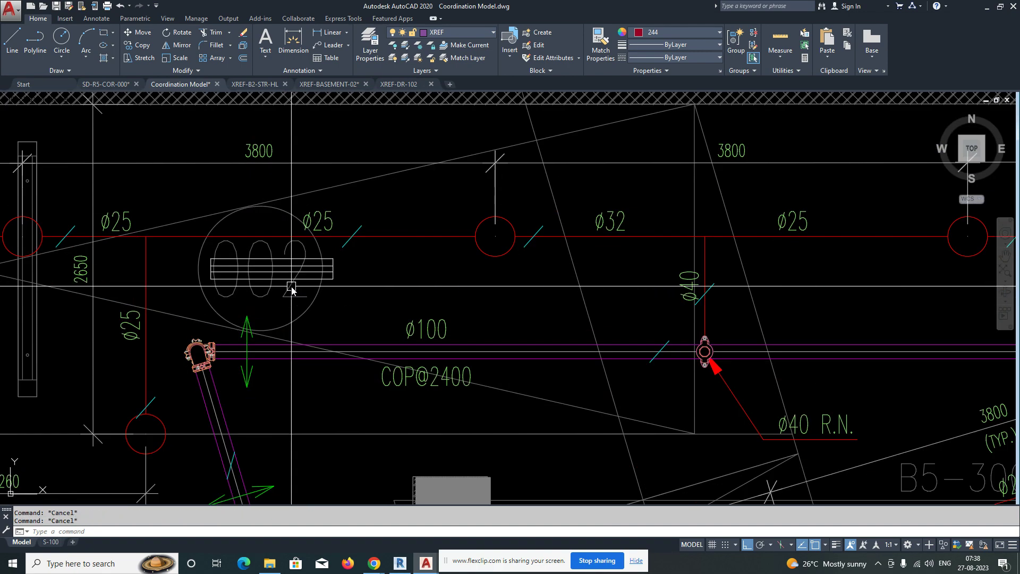
{"action": "type", "text": "LA"}
{"action": "key", "text": "Return"}
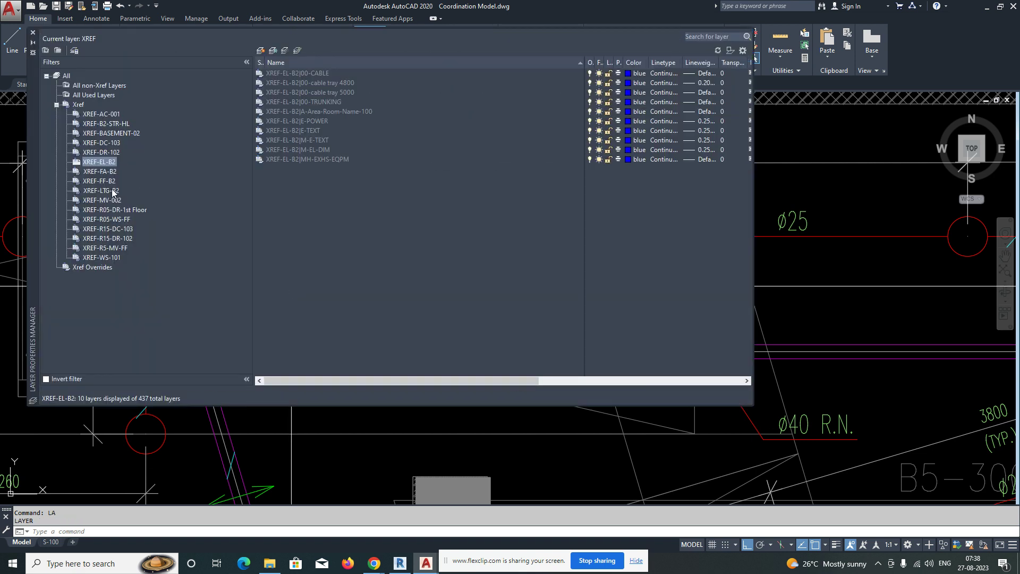
{"action": "left_click", "coordinate": [314, 122]}
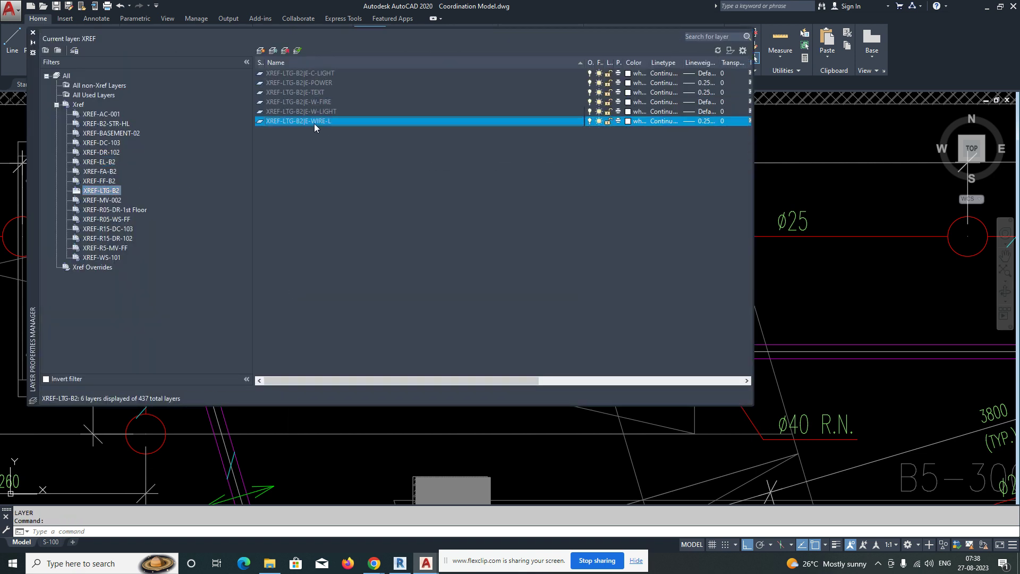
{"action": "left_click", "coordinate": [313, 74], "text": "shift"}
{"action": "left_click", "coordinate": [636, 78]}
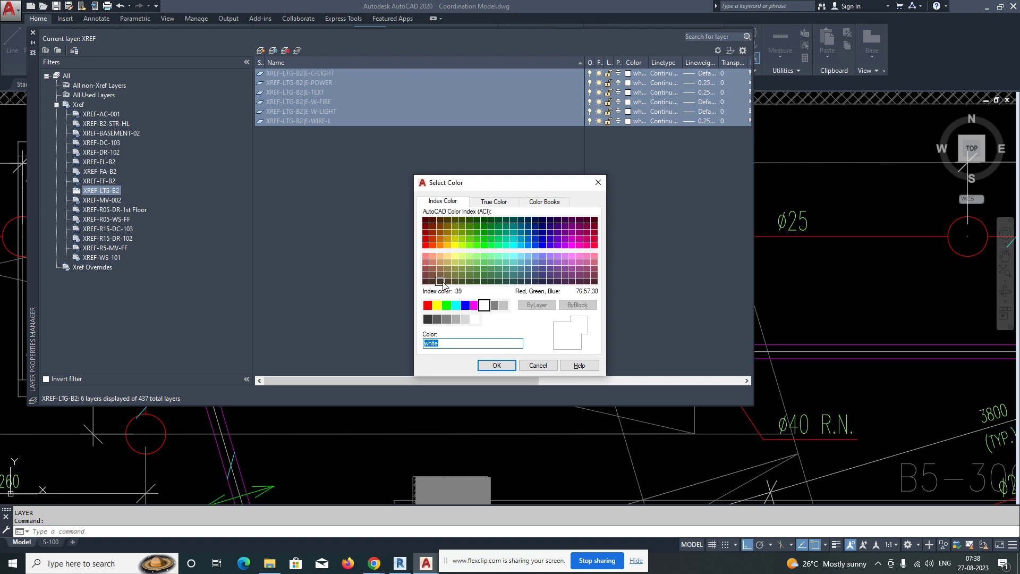
{"action": "left_click", "coordinate": [496, 367]}
{"action": "left_click", "coordinate": [34, 33]}
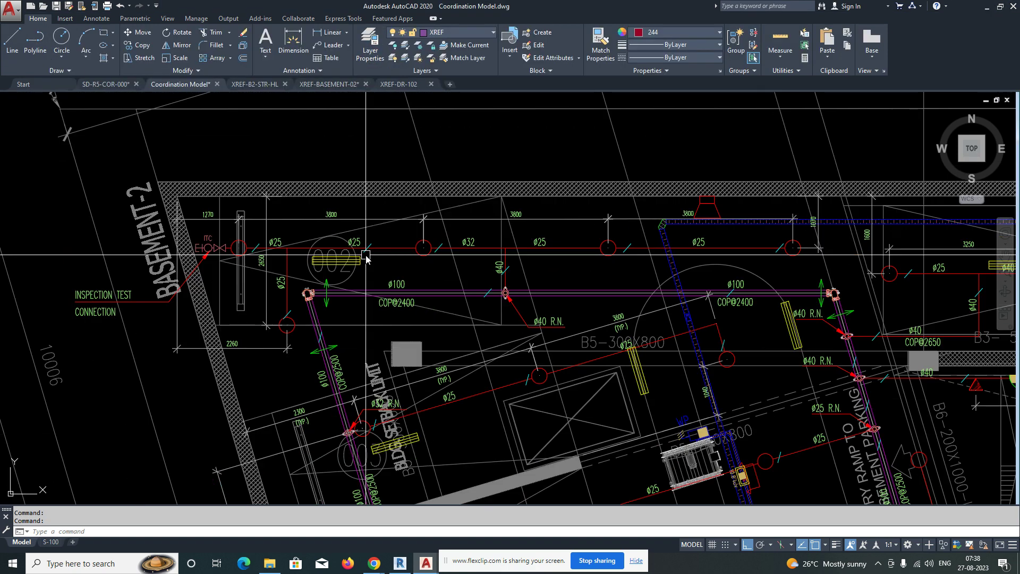
Review the recoloured light fittings against the other services across the basement plan, including the pipe runs near parking bays 055 and 056
{"action": "scroll", "coordinate": [531, 308], "scroll_direction": "down", "scroll_amount": 6}
{"action": "scroll", "coordinate": [371, 274], "scroll_direction": "up", "scroll_amount": 3}
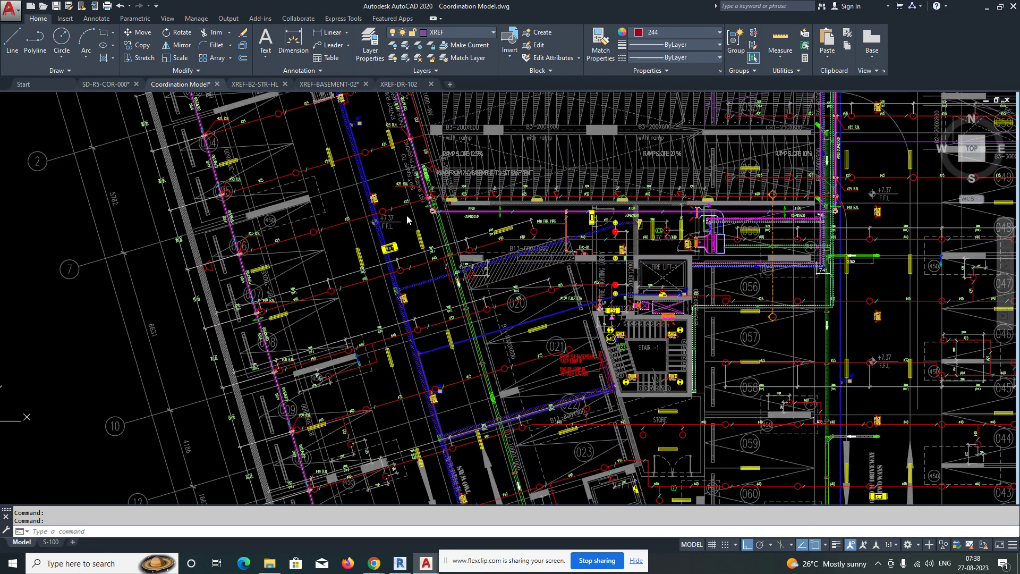
{"action": "scroll", "coordinate": [370, 274], "scroll_direction": "down", "scroll_amount": 1}
{"action": "scroll", "coordinate": [375, 278], "scroll_direction": "down", "scroll_amount": 2}
{"action": "scroll", "coordinate": [448, 273], "scroll_direction": "up", "scroll_amount": 8}
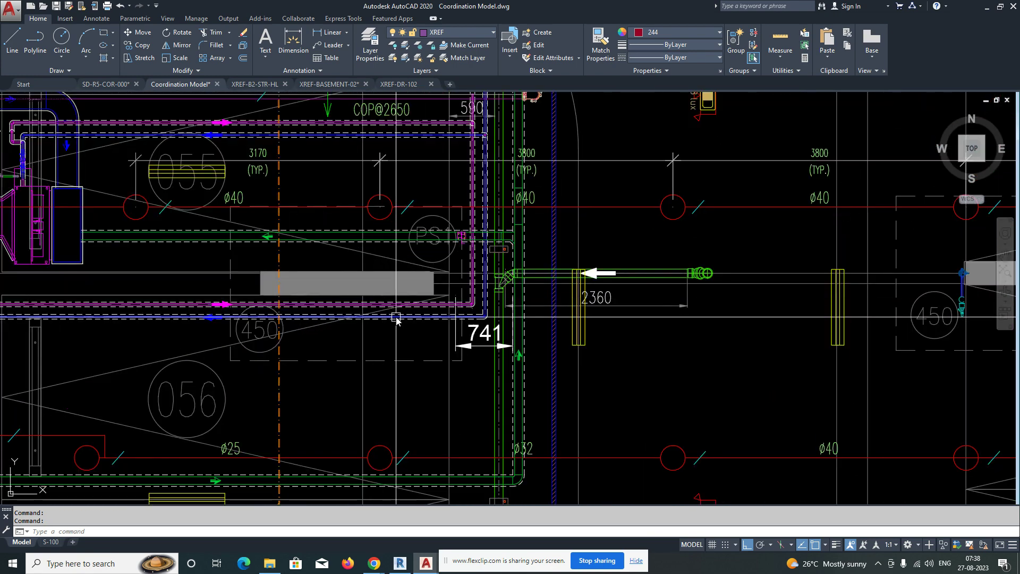
{"action": "left_click", "coordinate": [395, 318]}
{"action": "scroll", "coordinate": [395, 319], "scroll_direction": "down", "scroll_amount": 8}
{"action": "key", "text": "Escape"}
Find Section C-C beside the tagged first-floor services plan and examine its service tags, levels and height dimensions
{"action": "scroll", "coordinate": [672, 285], "scroll_direction": "up", "scroll_amount": 8}
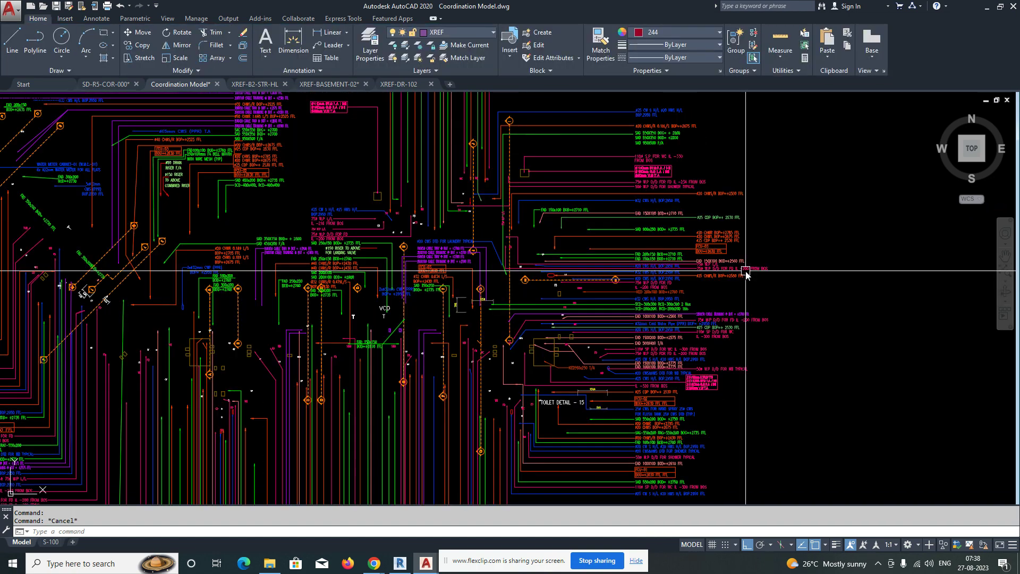
{"action": "scroll", "coordinate": [665, 276], "scroll_direction": "up", "scroll_amount": 4}
{"action": "scroll", "coordinate": [542, 317], "scroll_direction": "down", "scroll_amount": 8}
{"action": "mouse_move", "coordinate": [382, 314]}
{"action": "middle_mouse_down"}
{"action": "mouse_move", "coordinate": [517, 342]}
{"action": "mouse_move", "coordinate": [792, 346]}
{"action": "middle_mouse_up"}
{"action": "scroll", "coordinate": [263, 304], "scroll_direction": "up", "scroll_amount": 5}
{"action": "scroll", "coordinate": [371, 260], "scroll_direction": "up", "scroll_amount": 8}
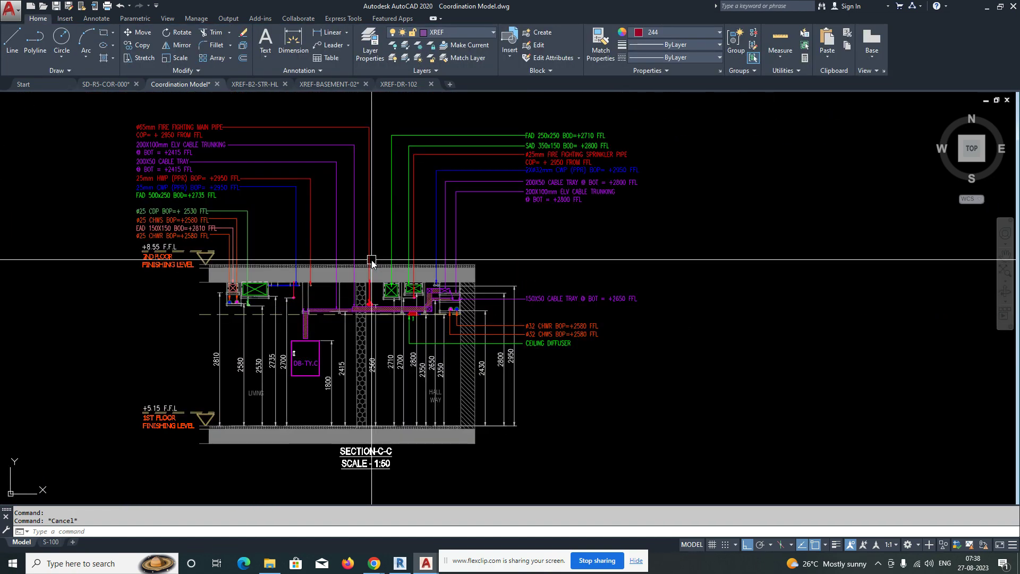
{"action": "mouse_move", "coordinate": [371, 260]}
{"action": "middle_mouse_down"}
{"action": "mouse_move", "coordinate": [443, 248]}
{"action": "mouse_move", "coordinate": [406, 253]}
{"action": "mouse_move", "coordinate": [419, 364]}
{"action": "mouse_move", "coordinate": [418, 280]}
{"action": "middle_mouse_up"}
{"action": "scroll", "coordinate": [418, 280], "scroll_direction": "down", "scroll_amount": 1}
{"action": "key", "text": "Return"}
{"action": "left_click", "coordinate": [190, 124]}
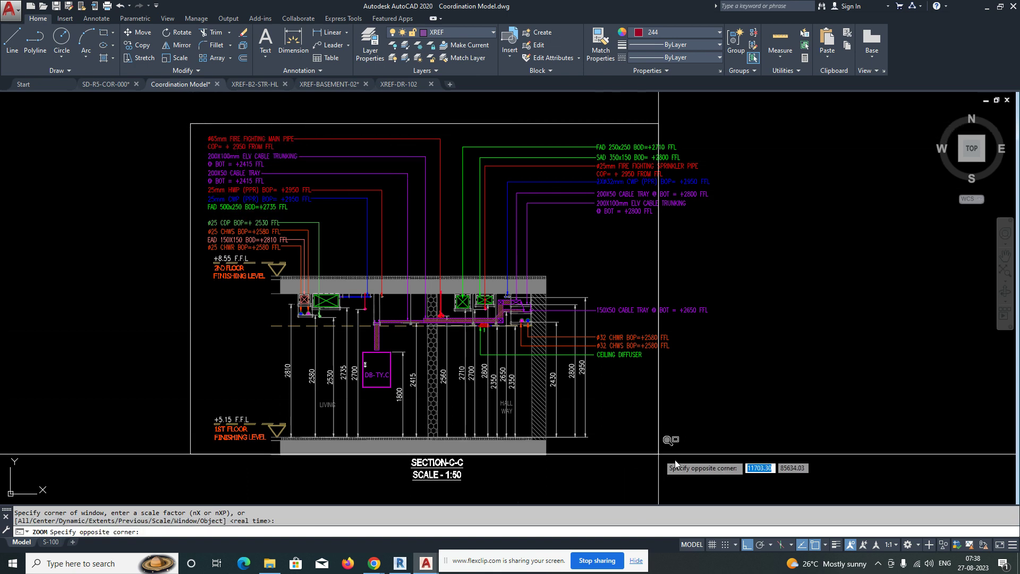
{"action": "left_click", "coordinate": [718, 481]}
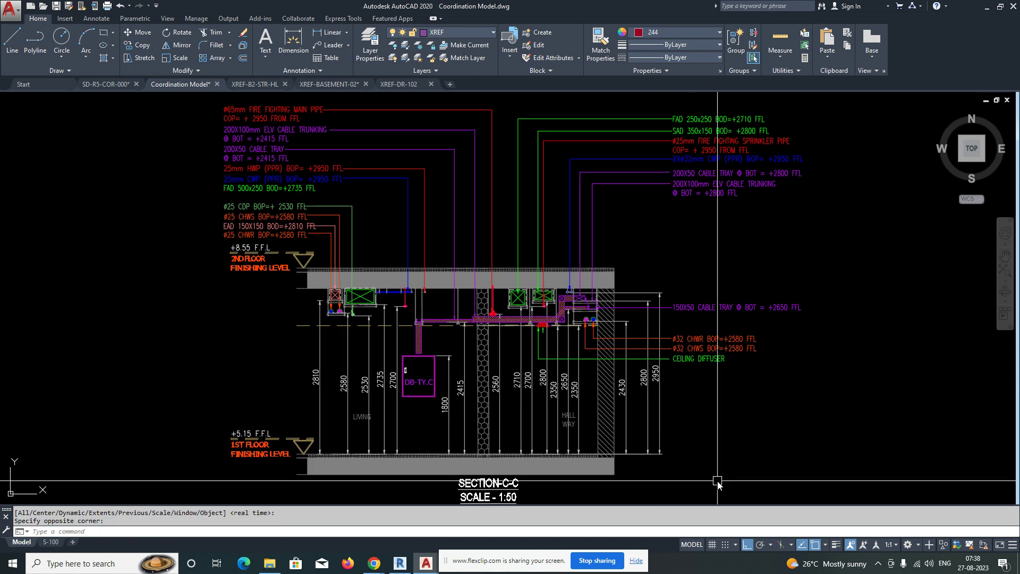
Switch to the SD-R5-COR-000 drawing and view the full sheet of sections on layout 102
{"action": "left_click", "coordinate": [116, 87]}
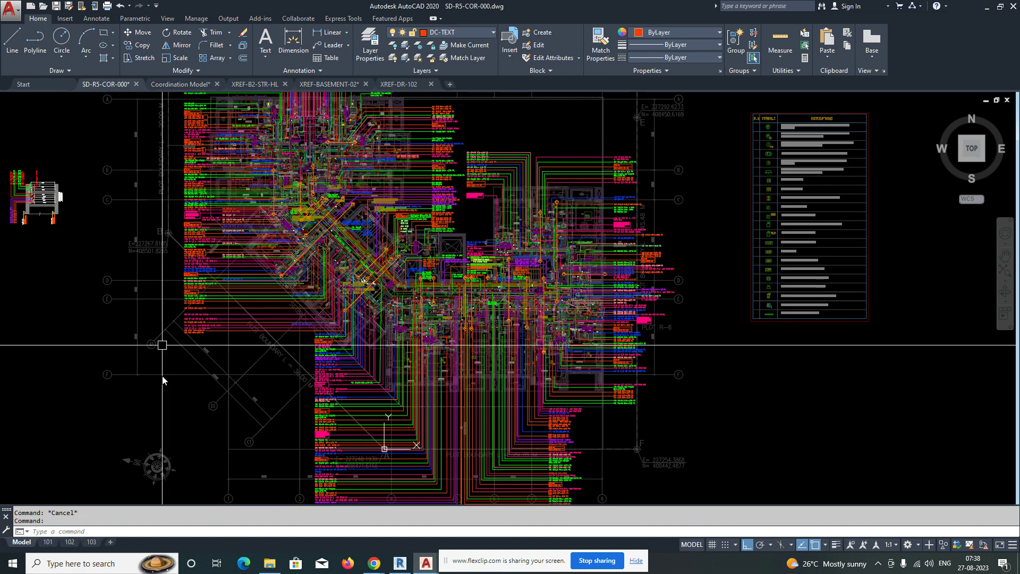
{"action": "left_click", "coordinate": [70, 542]}
{"action": "middle_click", "coordinate": [662, 334]}
{"action": "middle_click", "coordinate": [662, 333]}
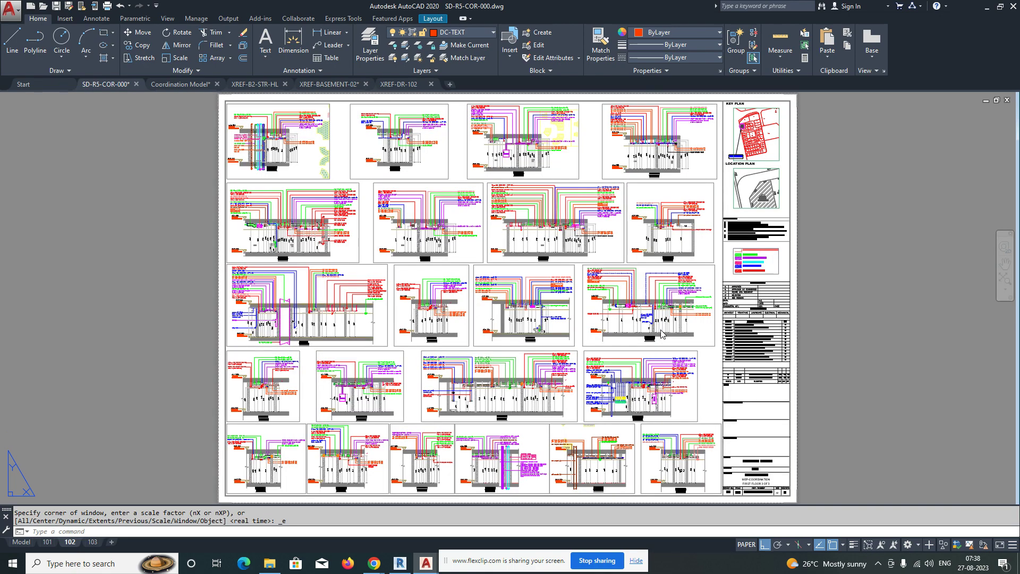